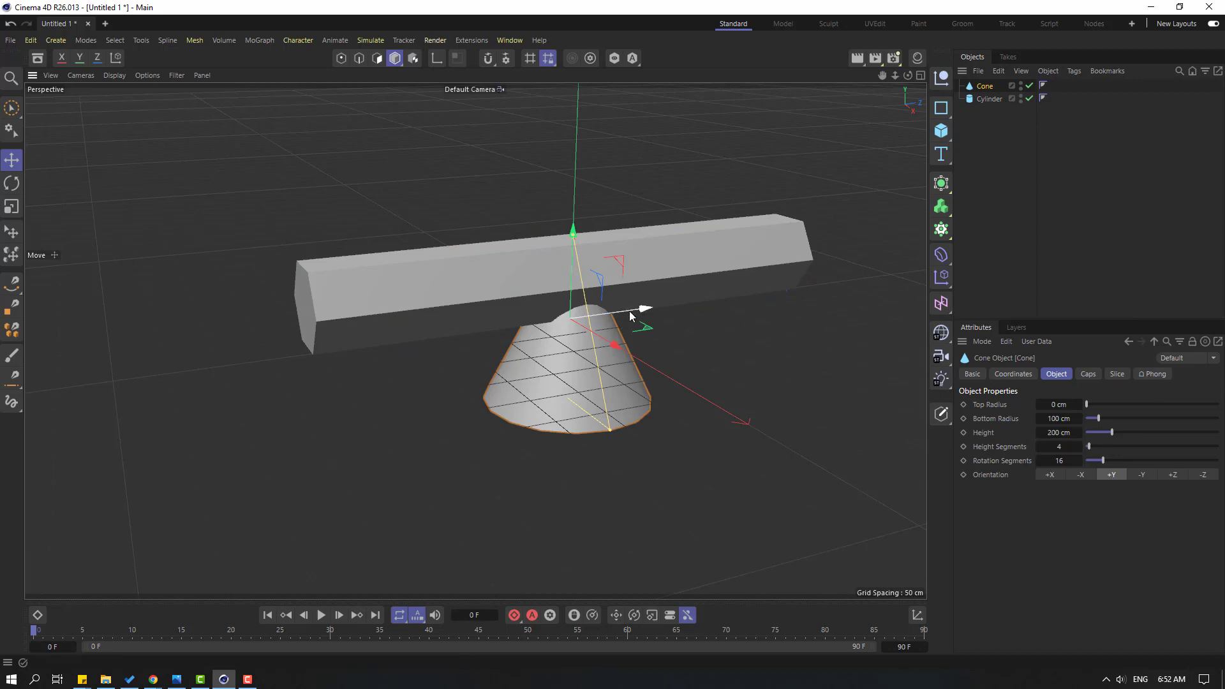
- Move the cone out past one end of the hexagonal cylinder and rotate it so its tip points away from the cylinder
{"action": "left_click_drag", "start_coordinate": [641, 310], "coordinate": [276, 325]}
{"action": "scroll", "coordinate": [490, 409], "scroll_direction": "up", "scroll_amount": 3}
{"action": "left_click_drag", "start_coordinate": [490, 404], "coordinate": [486, 417], "text": "alt"}
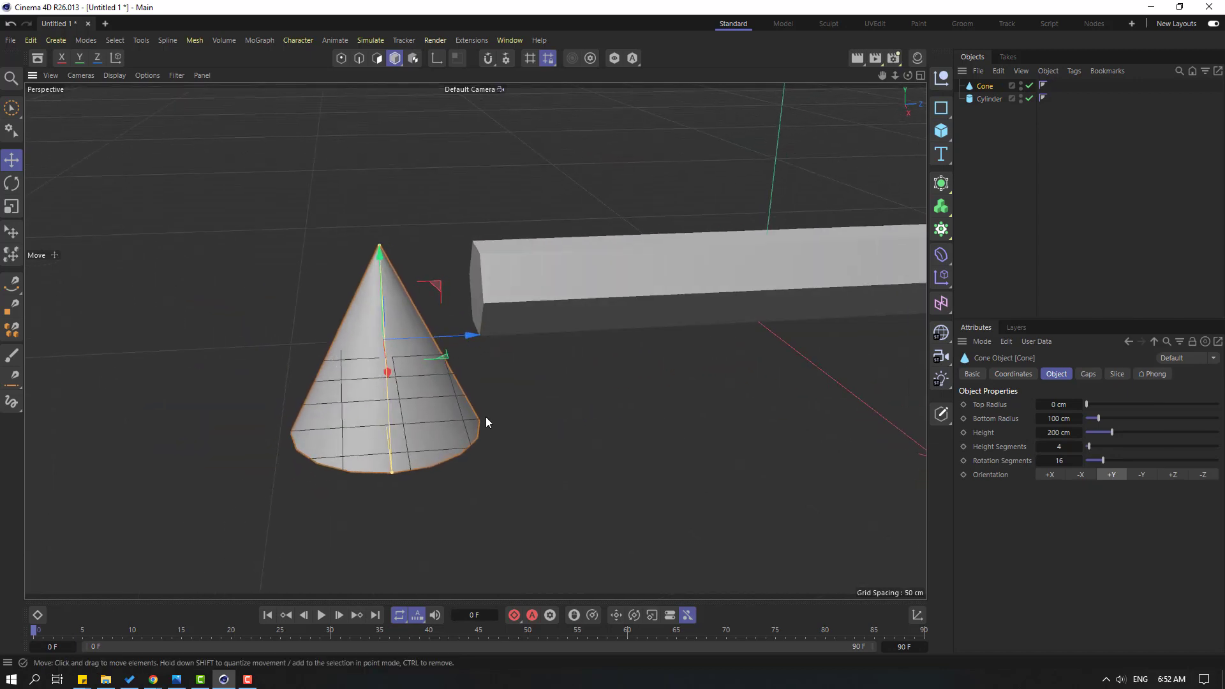
{"action": "left_click", "coordinate": [11, 183]}
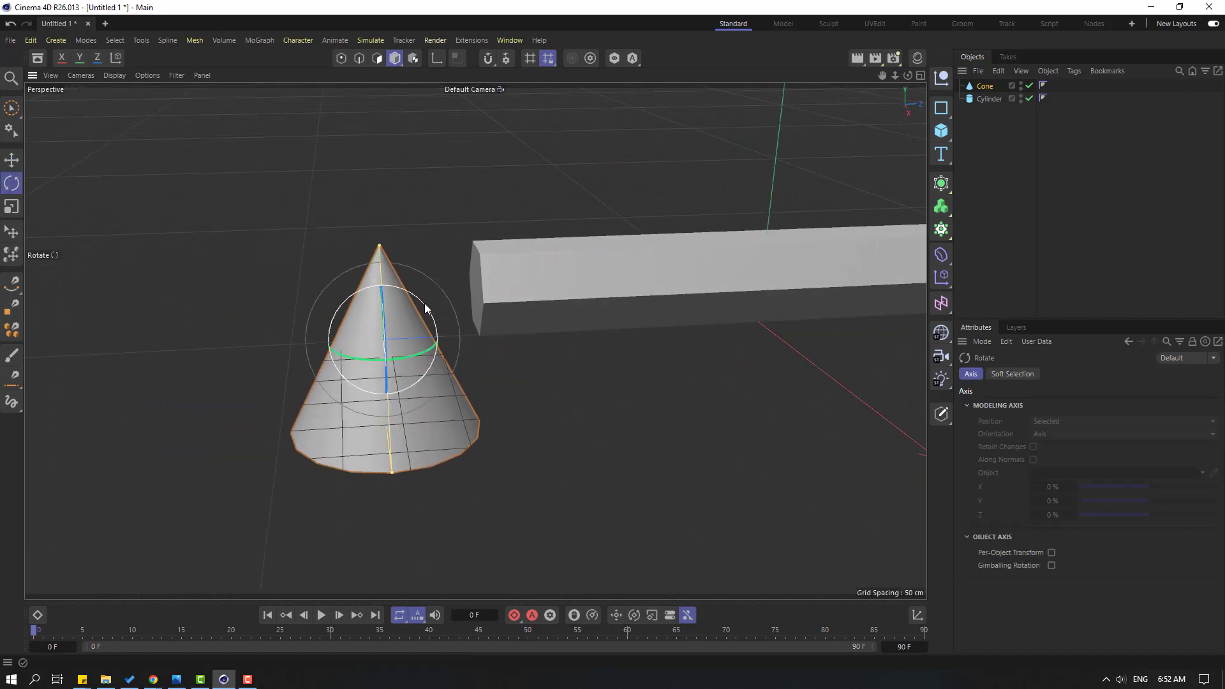
{"action": "left_click_drag", "start_coordinate": [424, 304], "coordinate": [332, 293]}
- Shift the cone sideways toward the cylinder's axis and scale it down uniformly to a bottom radius of about 78 cm
{"action": "left_click", "coordinate": [11, 159]}
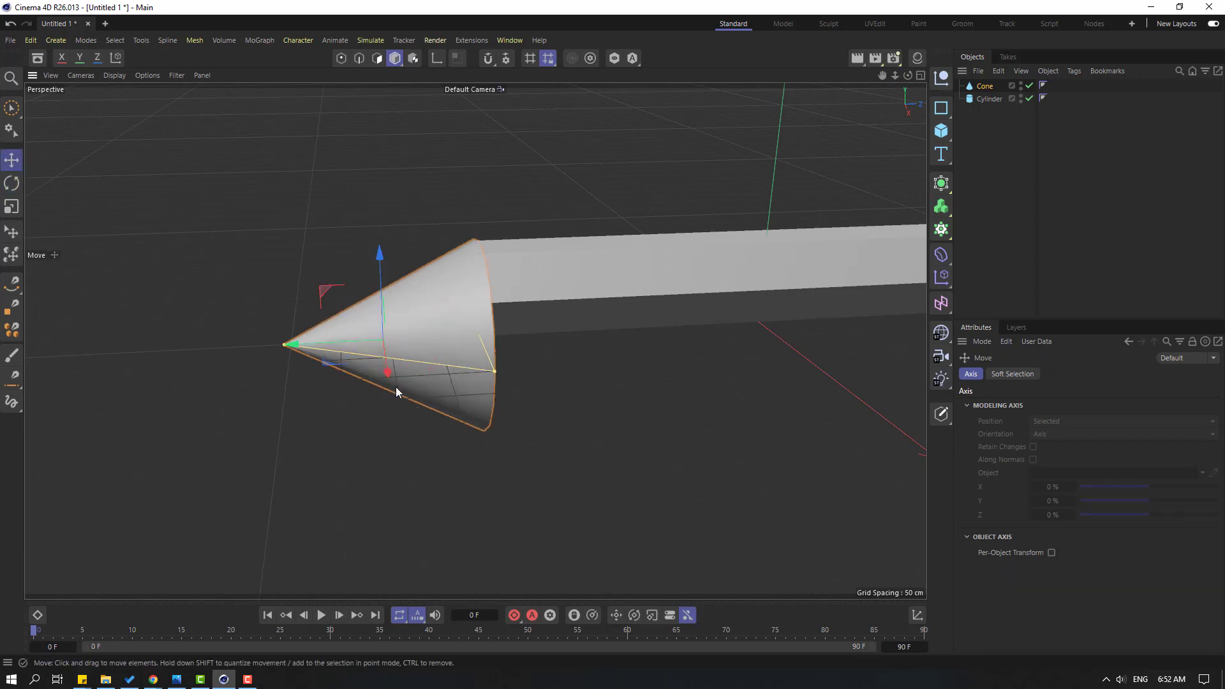
{"action": "left_click_drag", "start_coordinate": [395, 387], "coordinate": [582, 387], "text": "alt"}
{"action": "left_click_drag", "start_coordinate": [416, 361], "coordinate": [393, 360]}
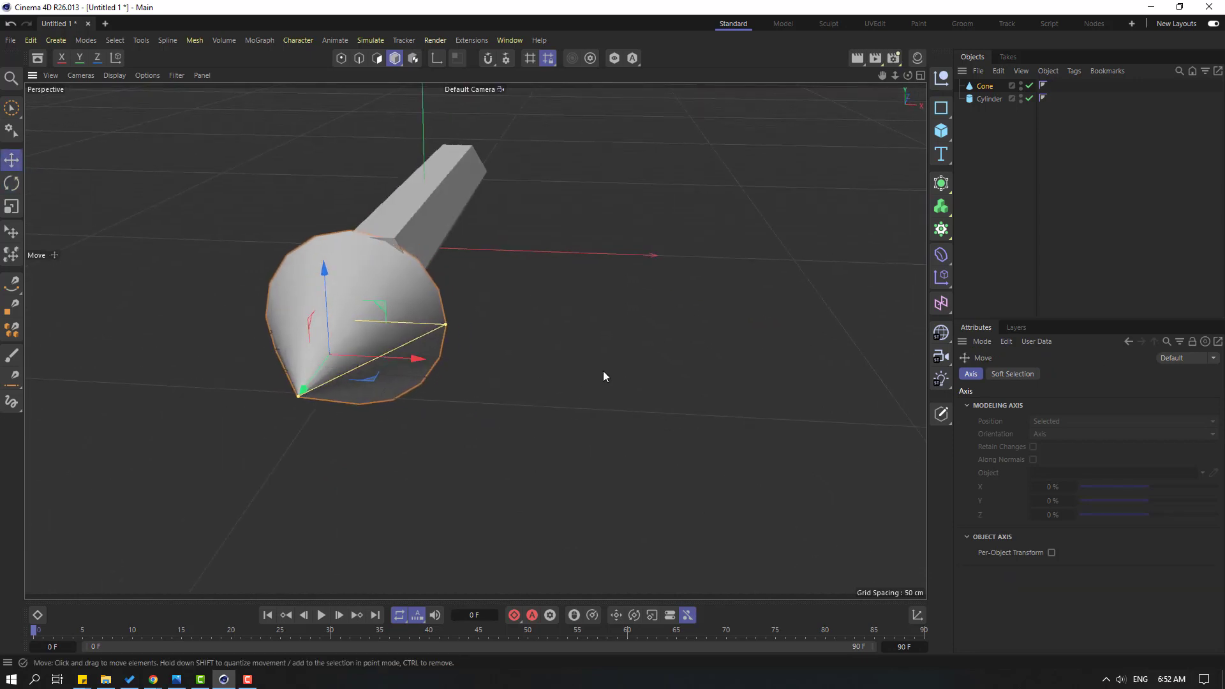
{"action": "left_click_drag", "start_coordinate": [603, 371], "coordinate": [473, 370], "text": "alt"}
{"action": "left_click", "coordinate": [12, 209]}
{"action": "left_click_drag", "start_coordinate": [532, 107], "coordinate": [486, 256]}
{"action": "left_click_drag", "start_coordinate": [508, 298], "coordinate": [446, 290], "text": "alt"}
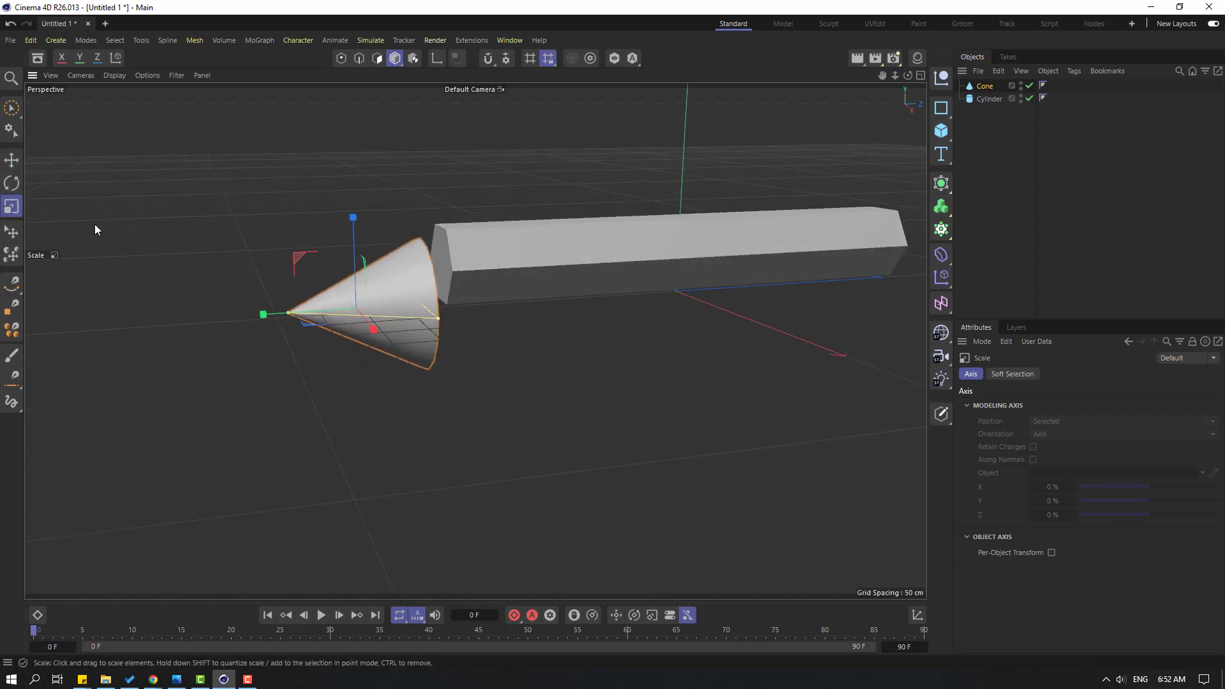
- Raise the cone to the cylinder's height and slide it lengthwise over the cylinder's end
{"action": "left_click", "coordinate": [11, 160]}
{"action": "left_click_drag", "start_coordinate": [356, 250], "coordinate": [357, 214]}
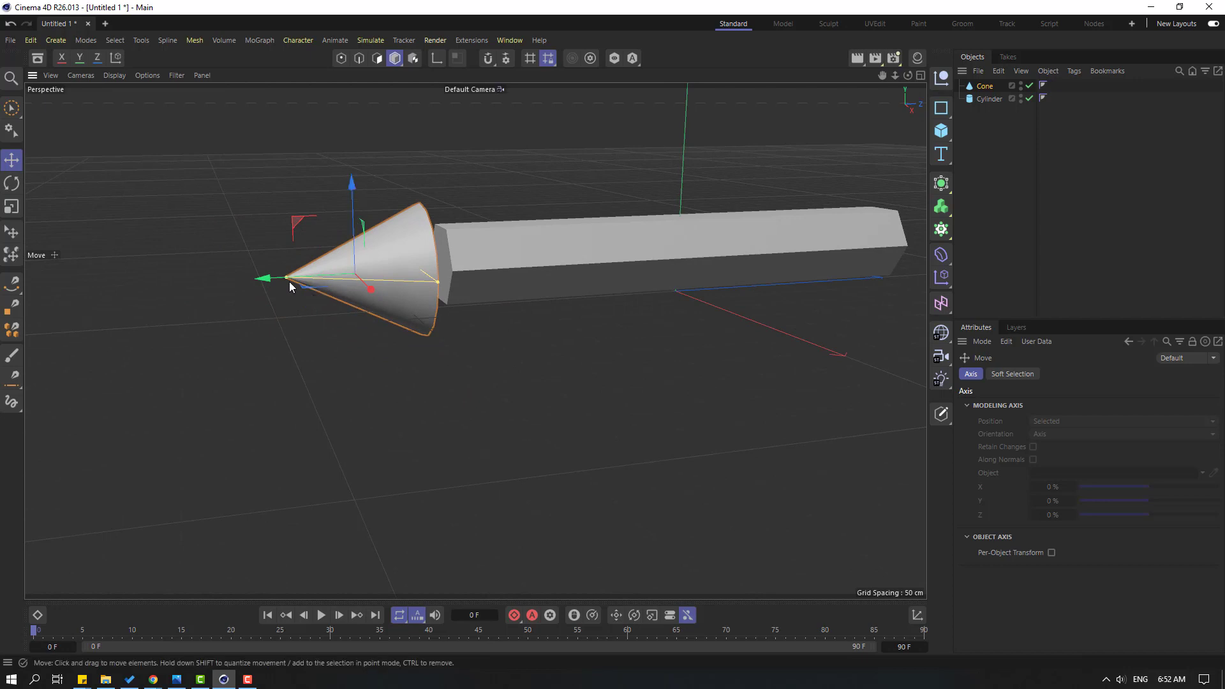
{"action": "left_click_drag", "start_coordinate": [289, 281], "coordinate": [362, 315]}
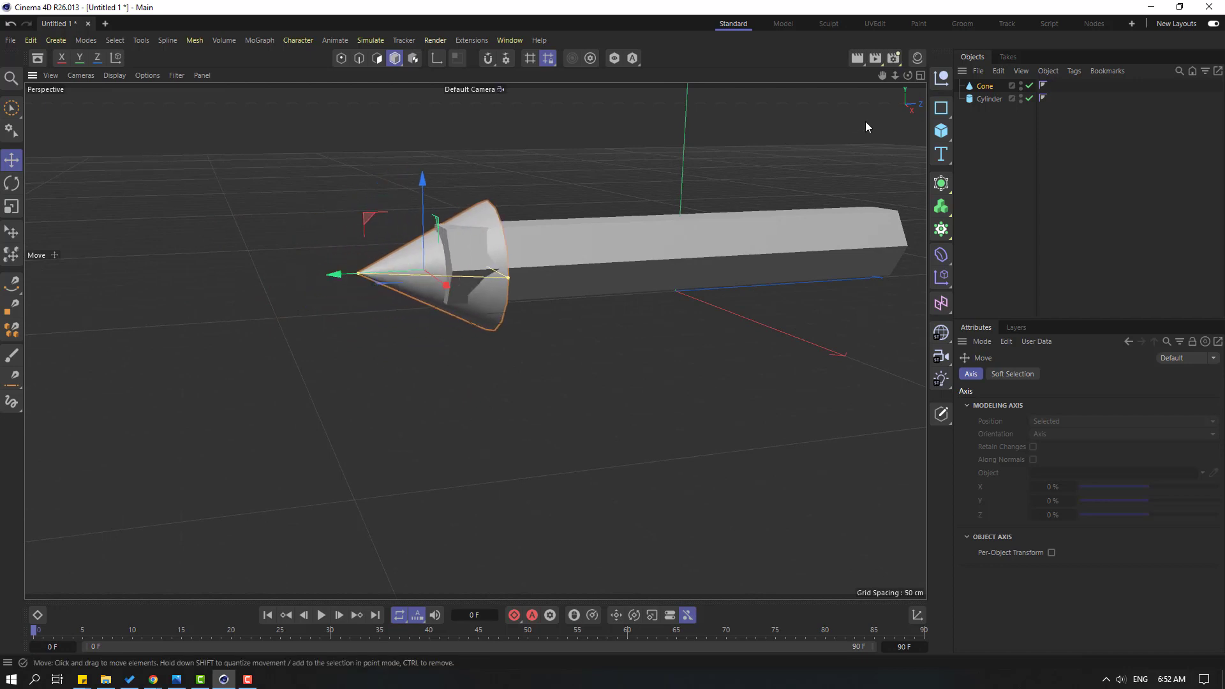
- In the Right view, align the cone's tip with the cylinder's end face and centre the cone on the cylinder's height
{"action": "left_click", "coordinate": [919, 76]}
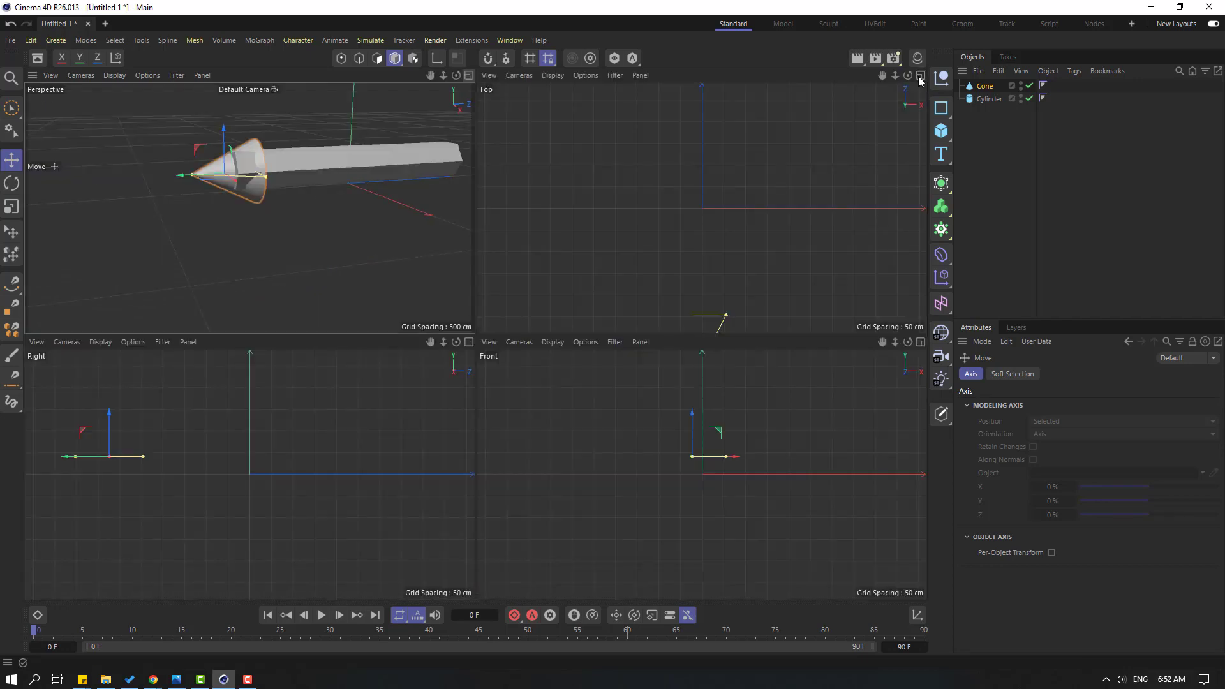
{"action": "middle_click", "coordinate": [169, 384]}
{"action": "scroll", "coordinate": [279, 366], "scroll_direction": "up", "scroll_amount": 3}
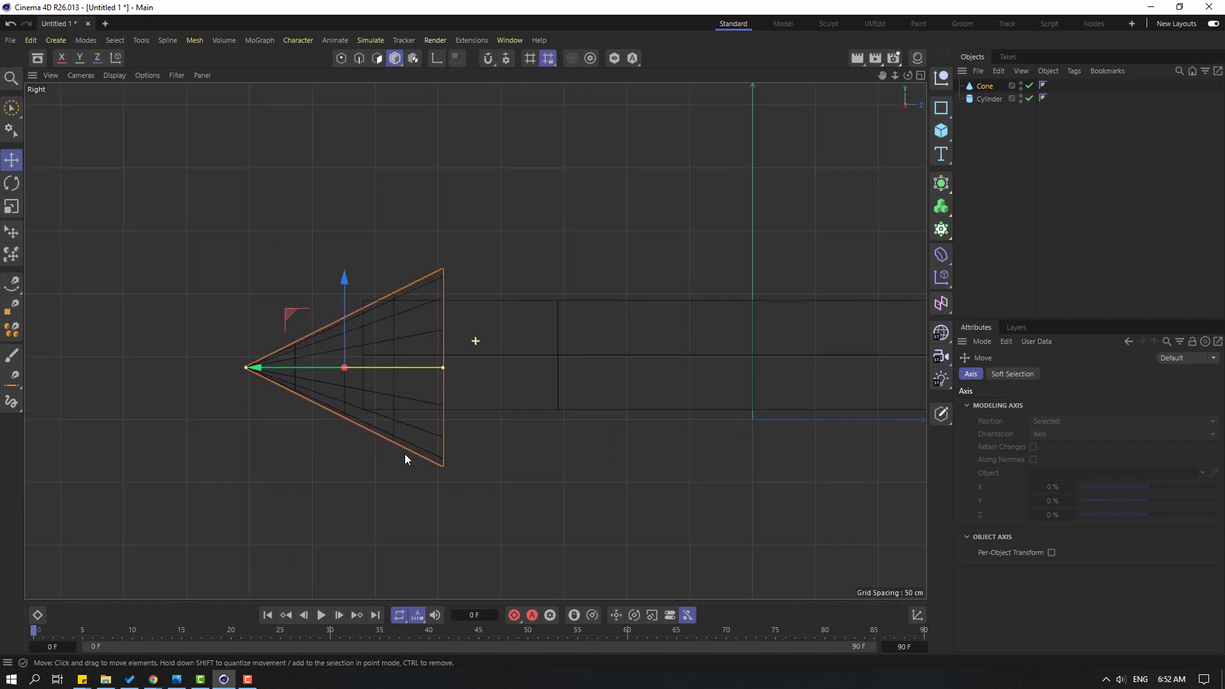
{"action": "left_click_drag", "start_coordinate": [246, 339], "coordinate": [411, 337]}
{"action": "left_click_drag", "start_coordinate": [483, 281], "coordinate": [484, 266]}
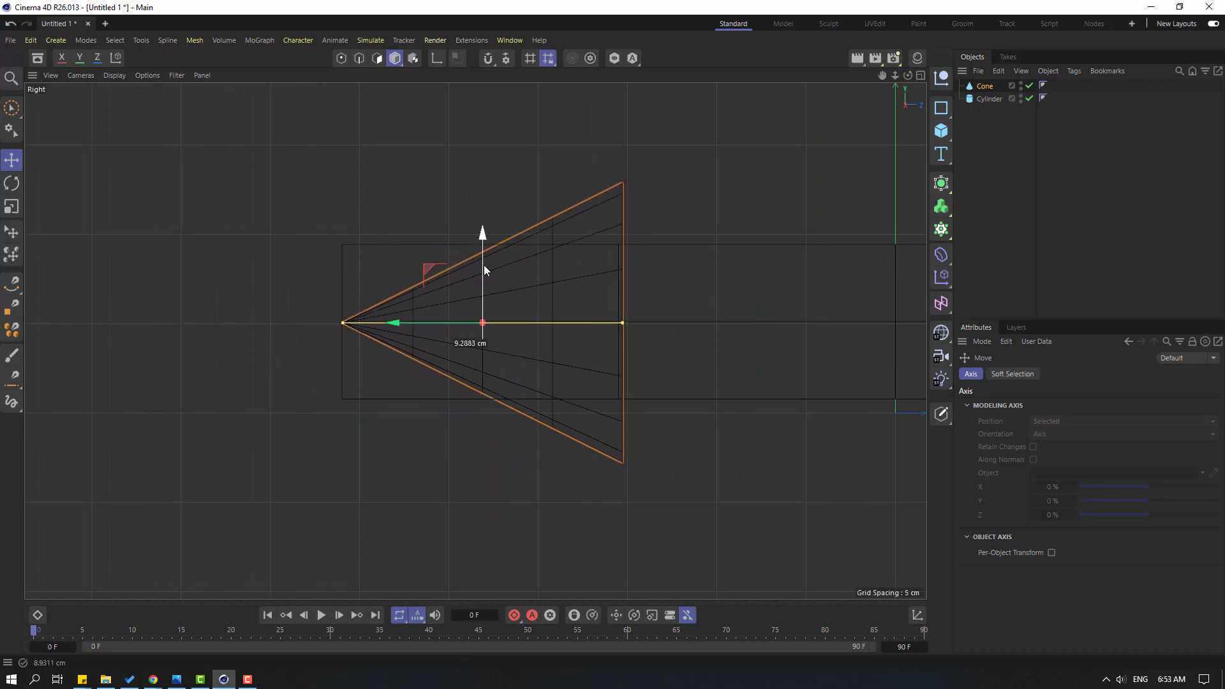
{"action": "mouse_move", "coordinate": [400, 321]}
{"action": "left_mouse_down"}
{"action": "mouse_move", "coordinate": [417, 319]}
{"action": "mouse_move", "coordinate": [405, 319]}
{"action": "left_mouse_up"}
{"action": "scroll", "coordinate": [548, 274], "scroll_direction": "down", "scroll_amount": 3}
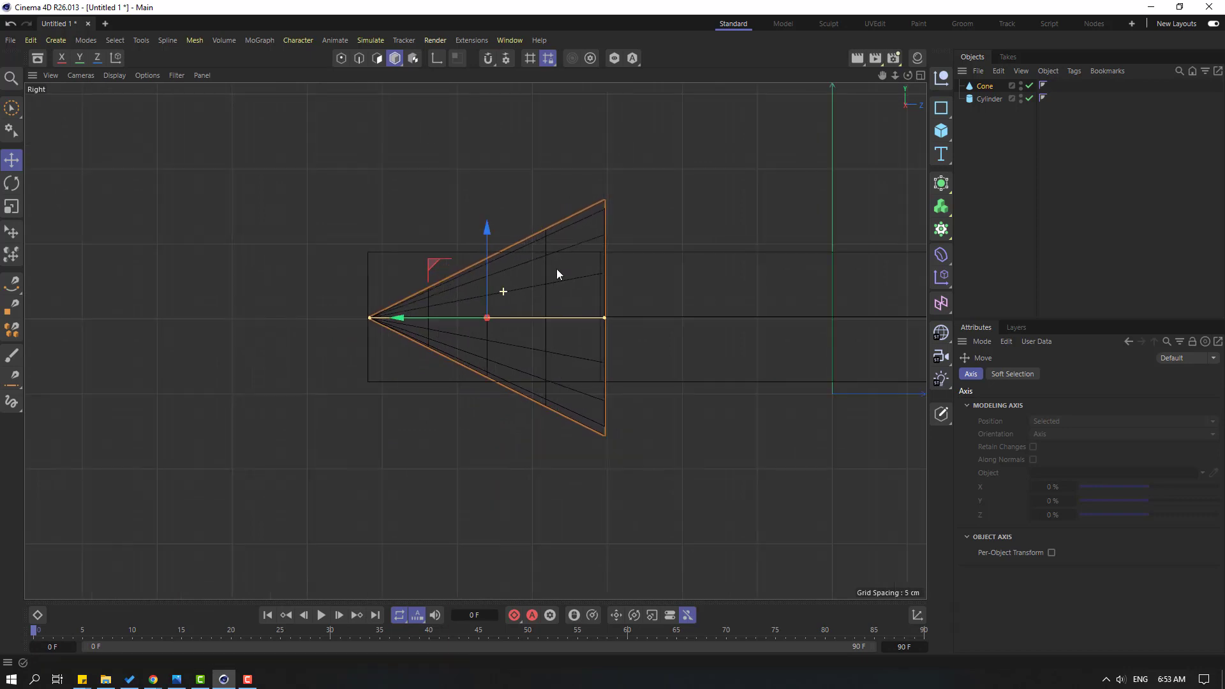
- Add a cube primitive in the Perspective view and move it along the cylinder to surround the cone
{"action": "left_click", "coordinate": [920, 75]}
{"action": "middle_click", "coordinate": [151, 140]}
{"action": "middle_click_drag", "start_coordinate": [700, 283], "coordinate": [558, 306], "text": "alt"}
{"action": "left_click_drag", "start_coordinate": [481, 285], "coordinate": [542, 299], "text": "alt"}
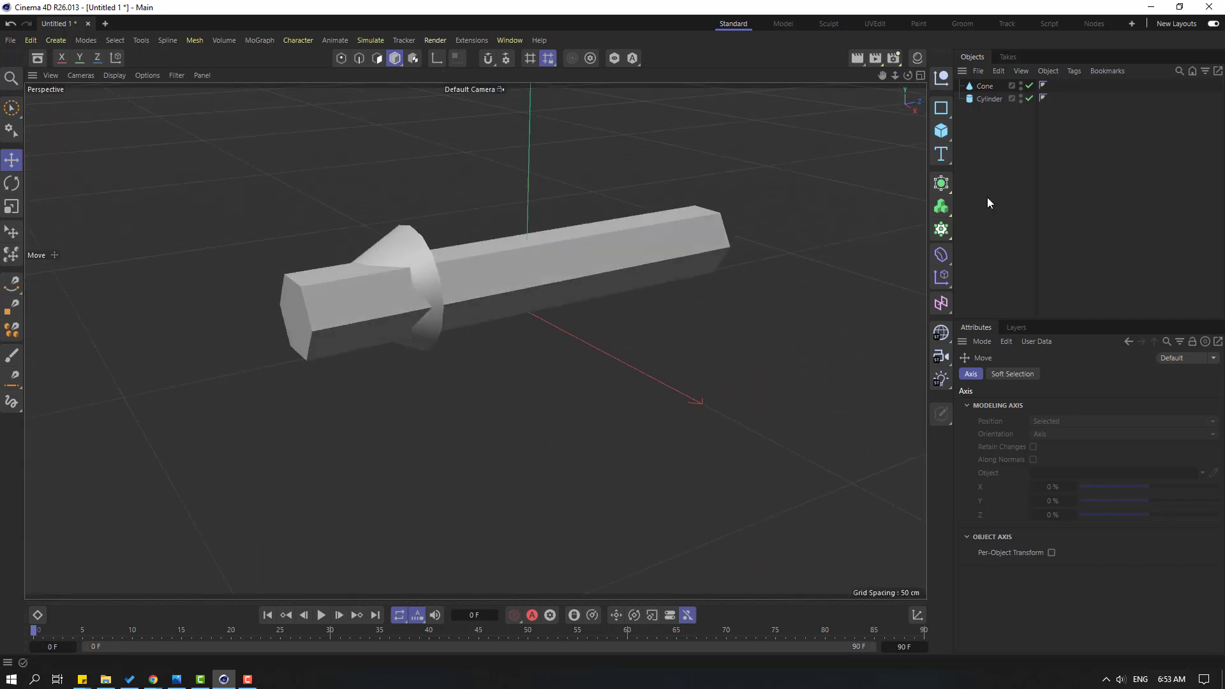
{"action": "left_click", "coordinate": [941, 131]}
{"action": "left_click", "coordinate": [988, 155]}
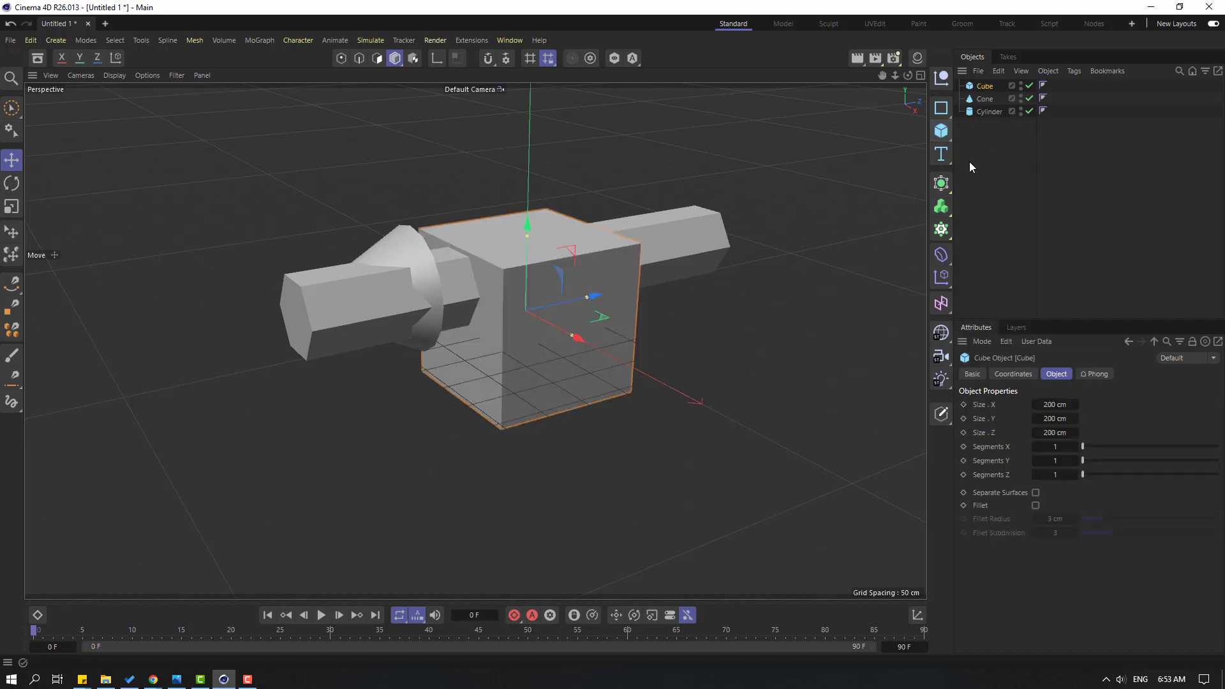
{"action": "left_click_drag", "start_coordinate": [583, 303], "coordinate": [416, 322]}
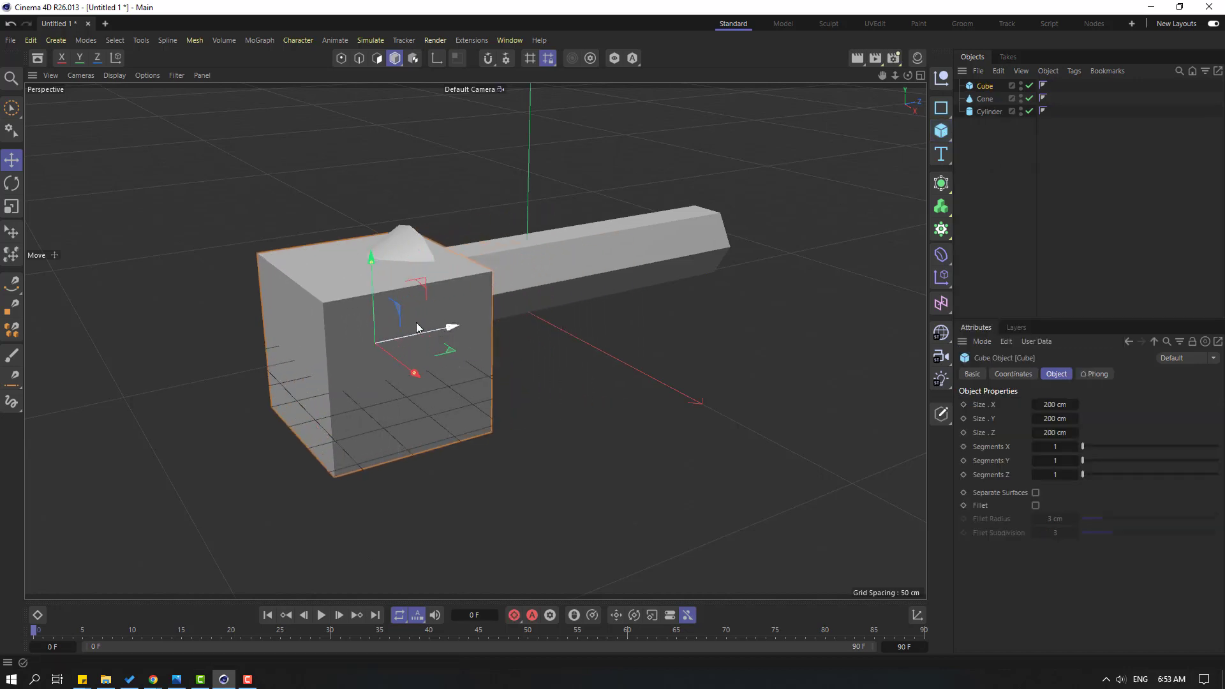
- Fine-tune the cube's lengthwise position in the Right view so it encloses the cone and the cylinder's end
{"action": "left_click_drag", "start_coordinate": [366, 278], "coordinate": [254, 335], "text": "alt"}
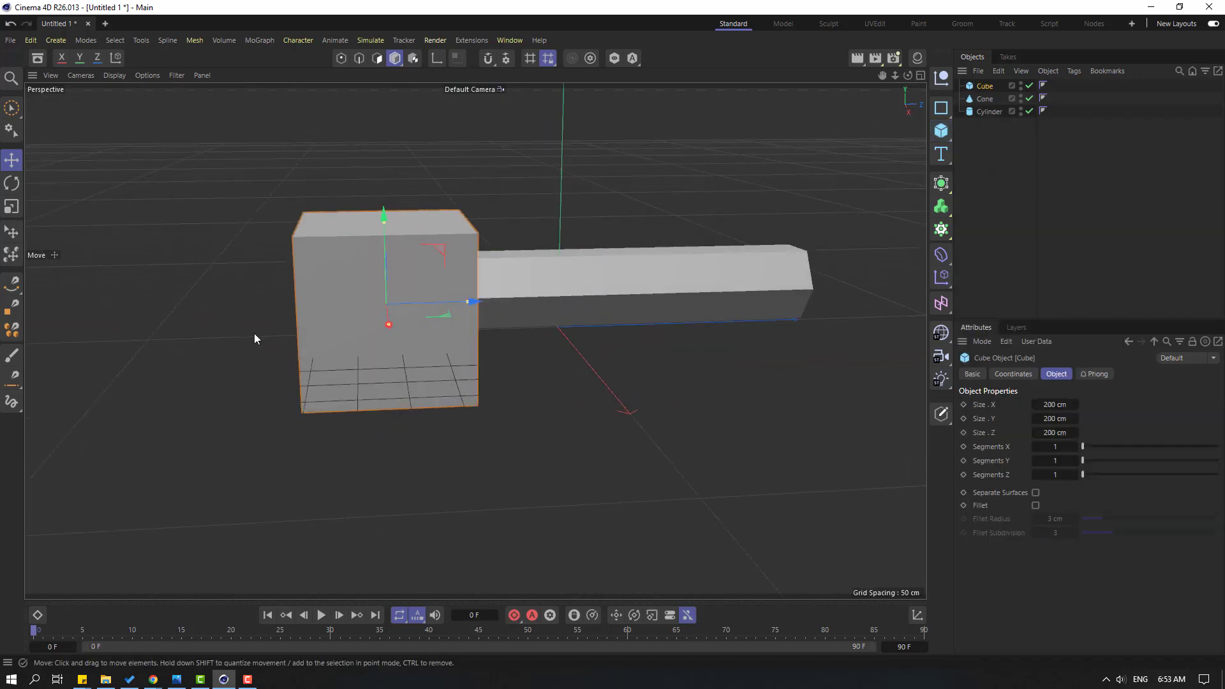
{"action": "left_click", "coordinate": [921, 74]}
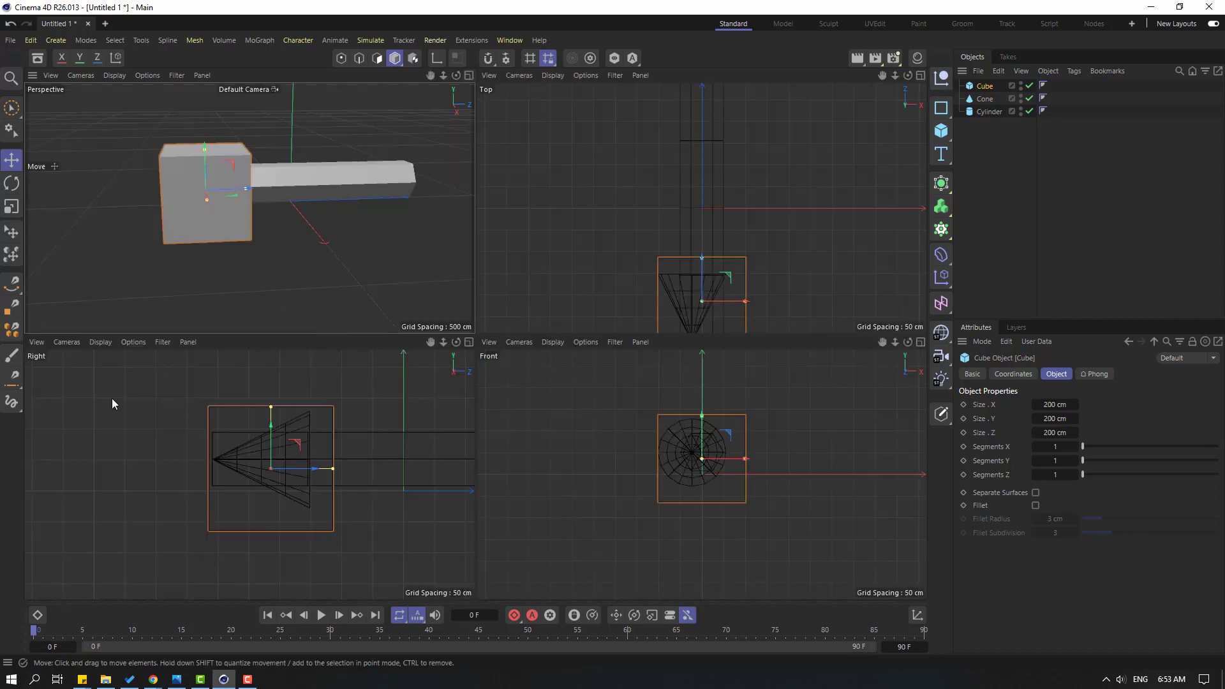
{"action": "middle_click", "coordinate": [112, 400]}
{"action": "left_click_drag", "start_coordinate": [604, 329], "coordinate": [656, 309]}
{"action": "middle_click", "coordinate": [316, 318]}
{"action": "middle_click", "coordinate": [365, 149]}
{"action": "middle_click_drag", "start_coordinate": [655, 309], "coordinate": [611, 309], "text": "alt"}
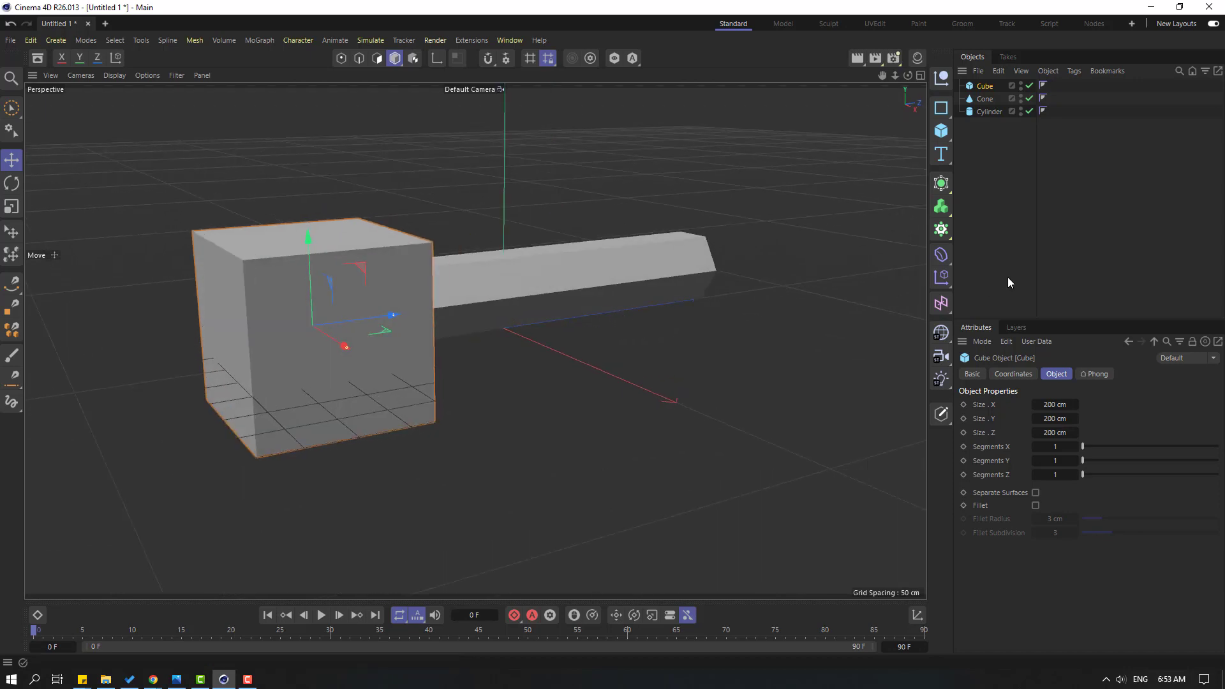
- Create a Boole object and nest the cube and the cone under it, with the cube first
{"action": "left_click", "coordinate": [1011, 219]}
{"action": "left_click", "coordinate": [941, 183]}
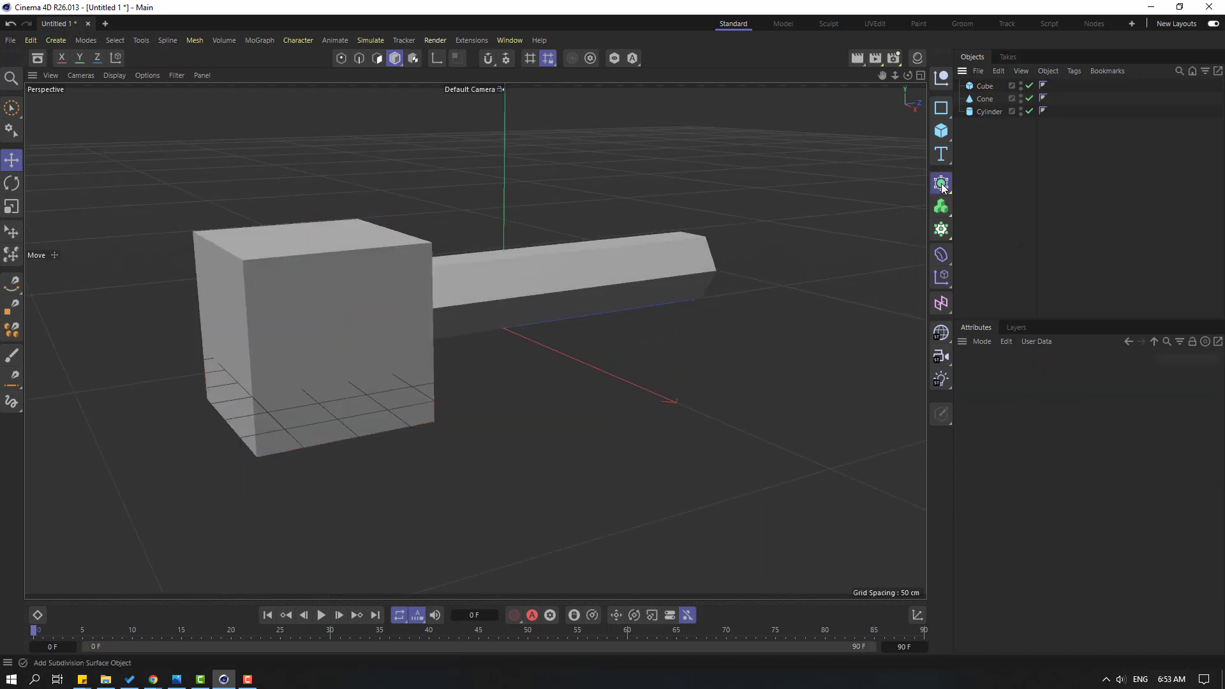
{"action": "left_click", "coordinate": [1088, 287]}
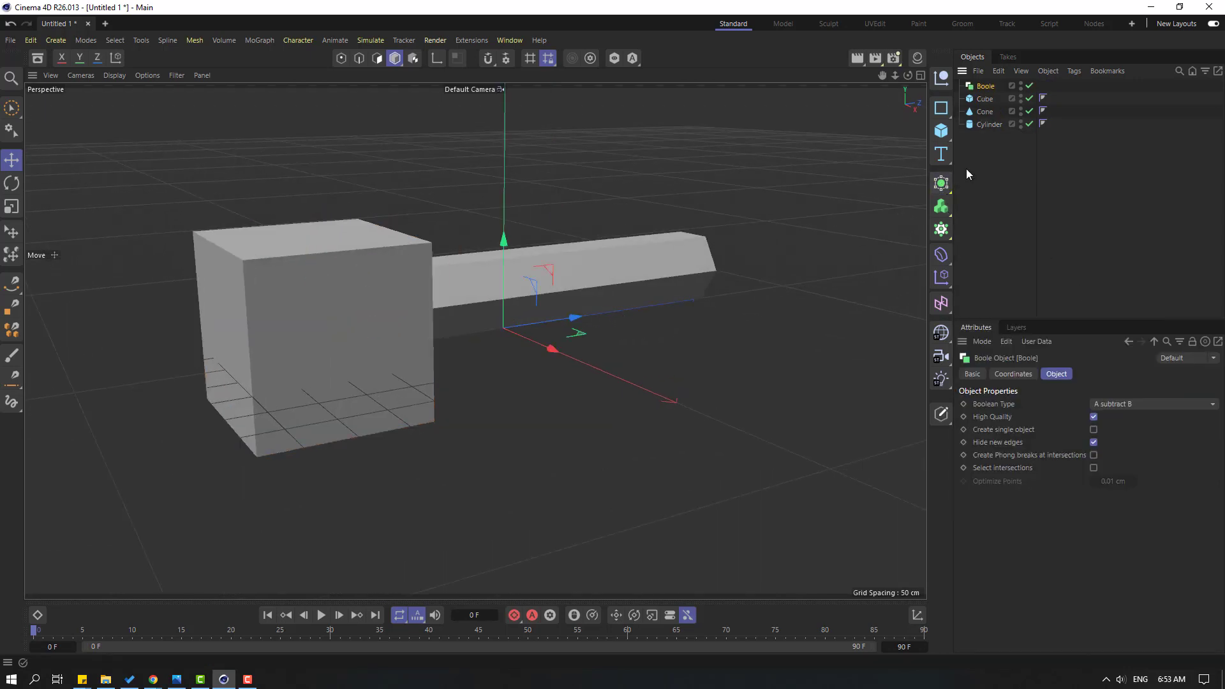
{"action": "left_click", "coordinate": [983, 99]}
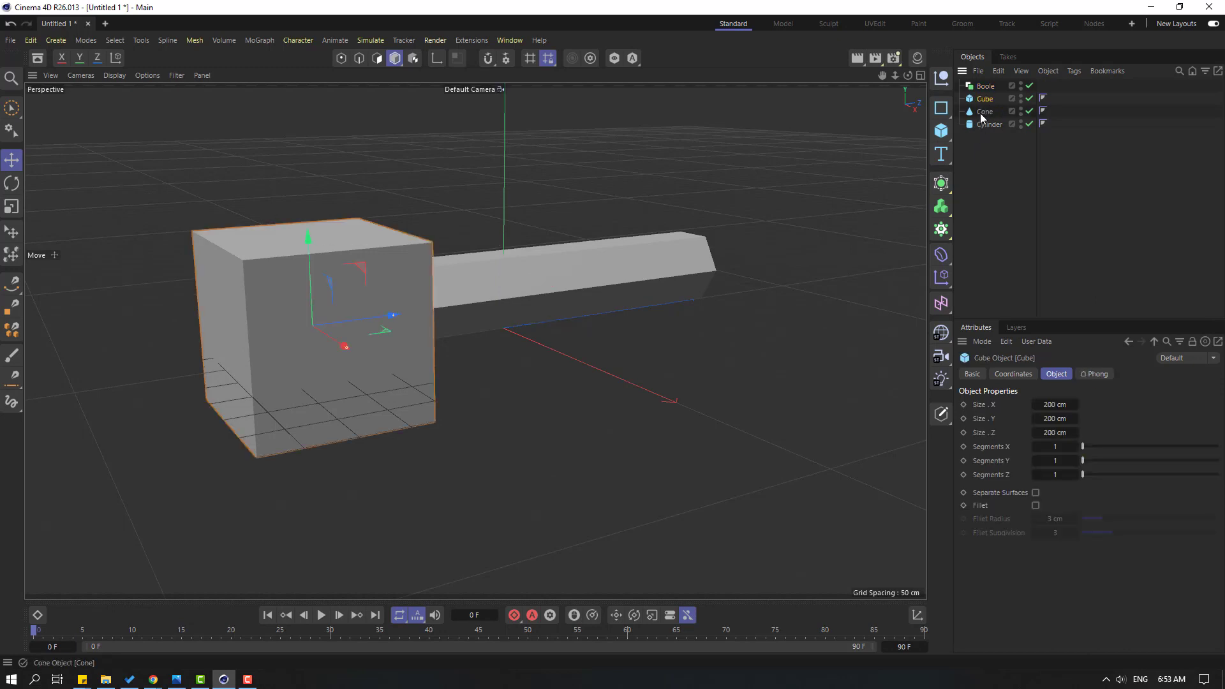
{"action": "left_click", "coordinate": [983, 114], "text": "ctrl"}
{"action": "left_click_drag", "start_coordinate": [983, 114], "coordinate": [985, 86]}
{"action": "left_click", "coordinate": [977, 222]}
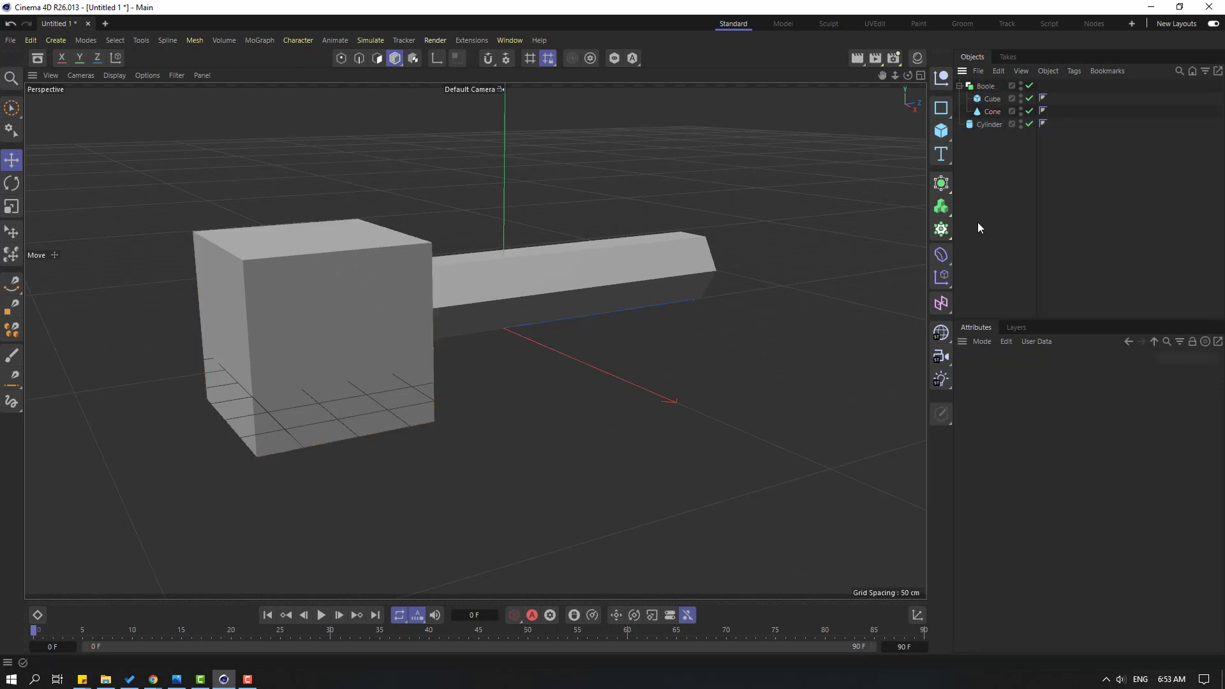
- Create a second Boole object and nest the first Boole and the cylinder under it
{"action": "left_click", "coordinate": [942, 185]}
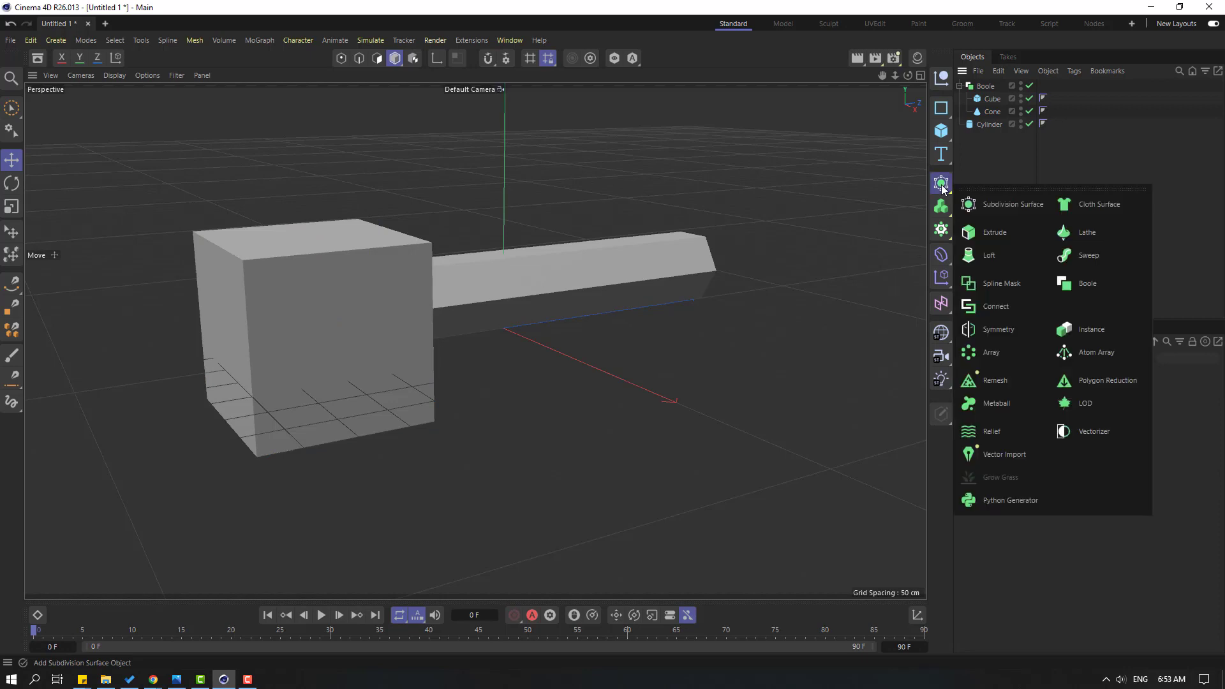
{"action": "left_click", "coordinate": [1080, 286]}
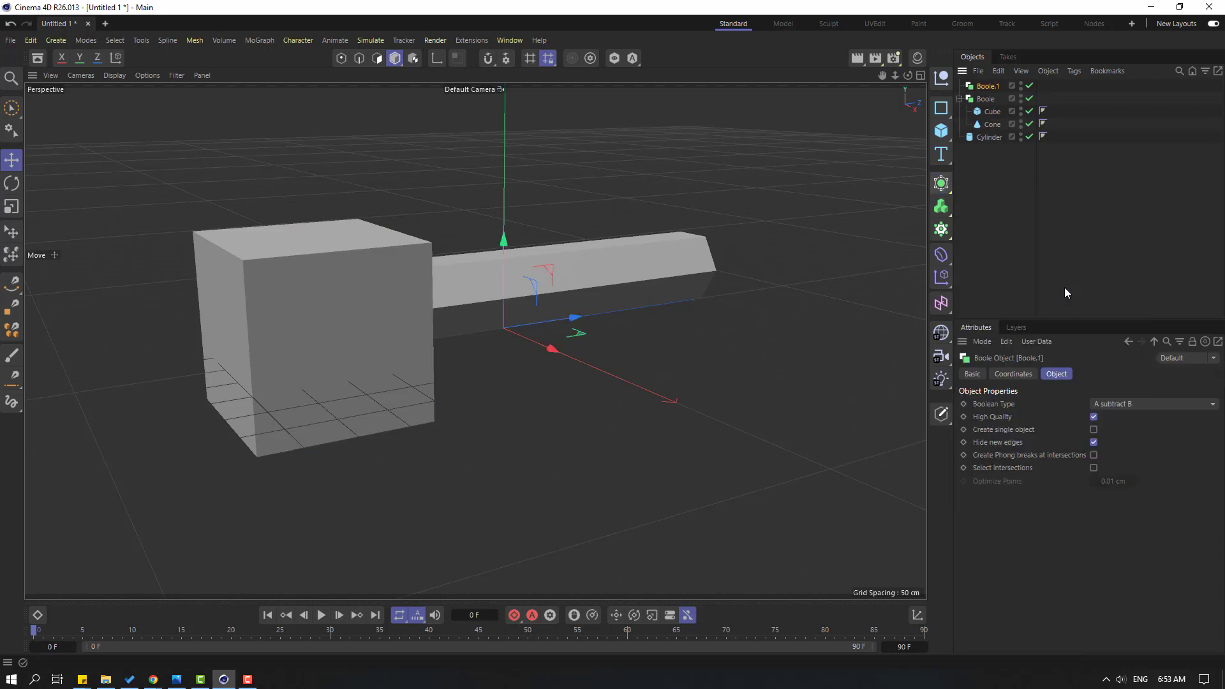
{"action": "left_click", "coordinate": [986, 99]}
{"action": "left_click", "coordinate": [981, 111], "text": "ctrl"}
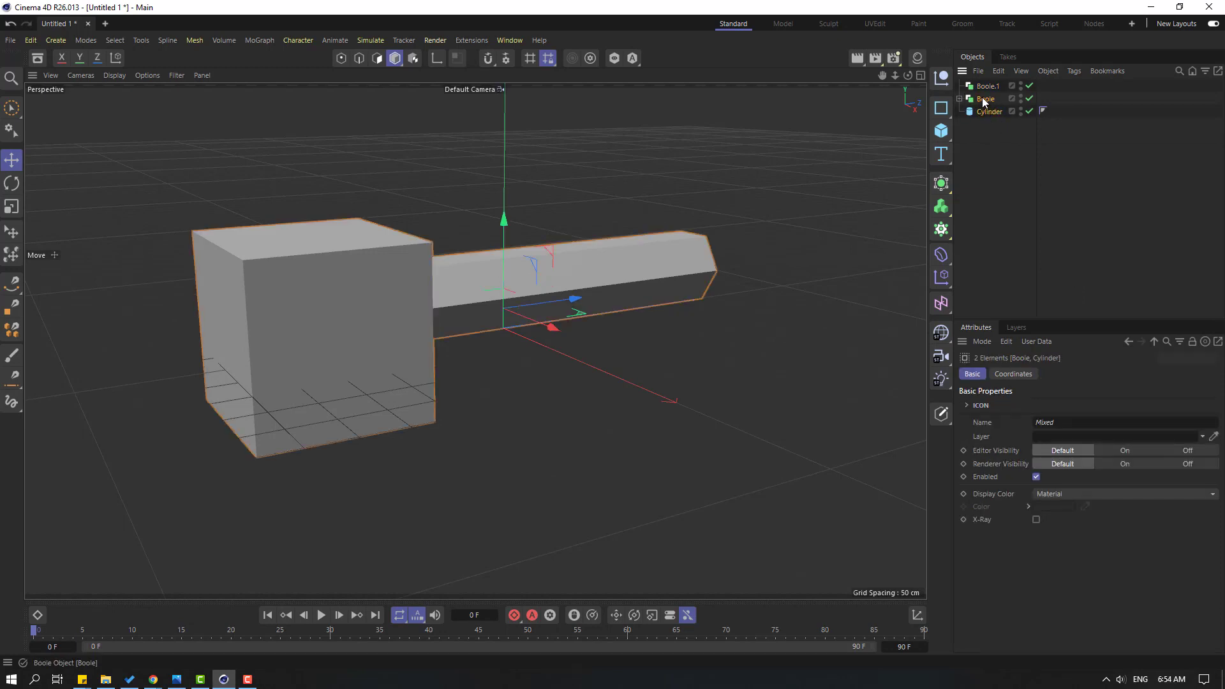
{"action": "left_click_drag", "start_coordinate": [983, 99], "coordinate": [986, 84]}
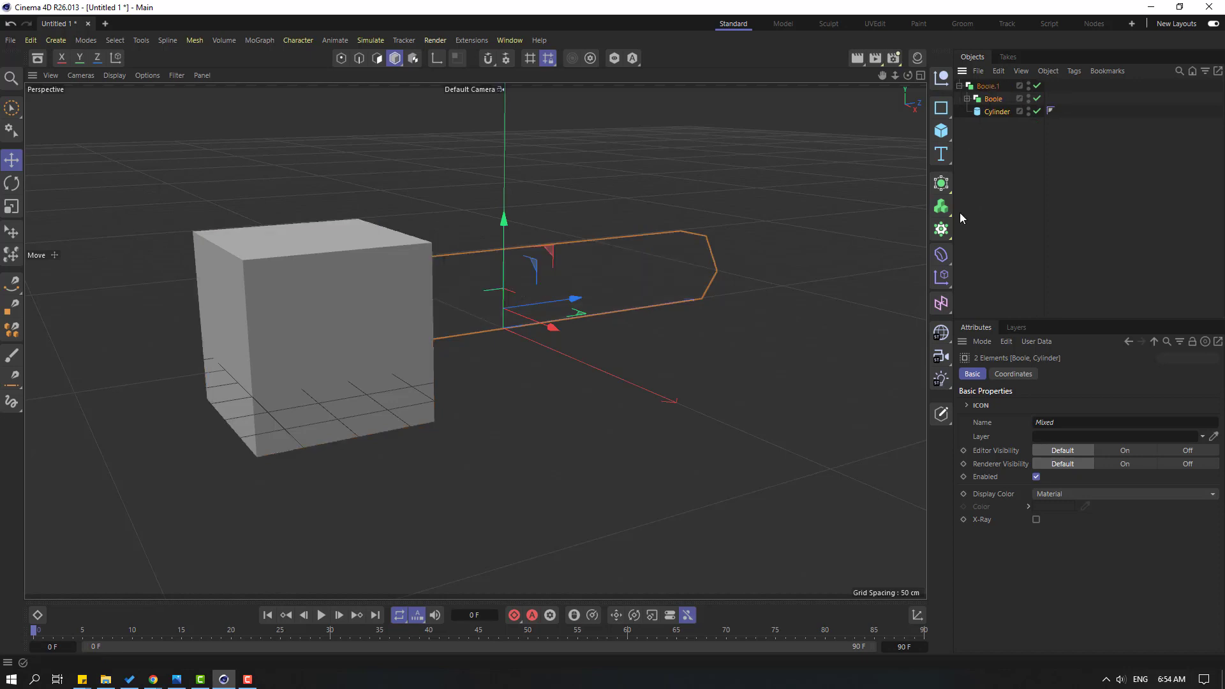
- Reorder the outer Boole's children so the cylinder sits above the nested Boole and gets cut by it
{"action": "mouse_move", "coordinate": [433, 298]}
{"action": "left_mouse_down", "text": "alt"}
{"action": "mouse_move", "coordinate": [481, 293]}
{"action": "mouse_move", "coordinate": [428, 300]}
{"action": "left_mouse_up", "text": "alt"}
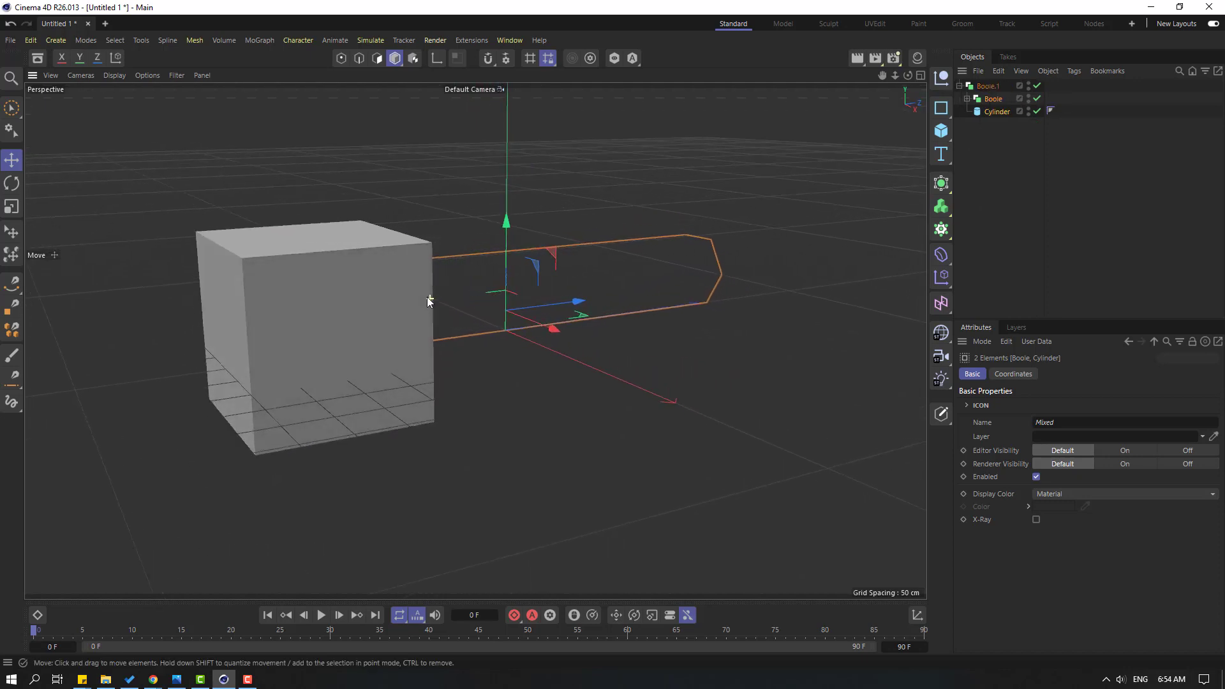
{"action": "left_click", "coordinate": [997, 128]}
{"action": "left_click", "coordinate": [986, 112]}
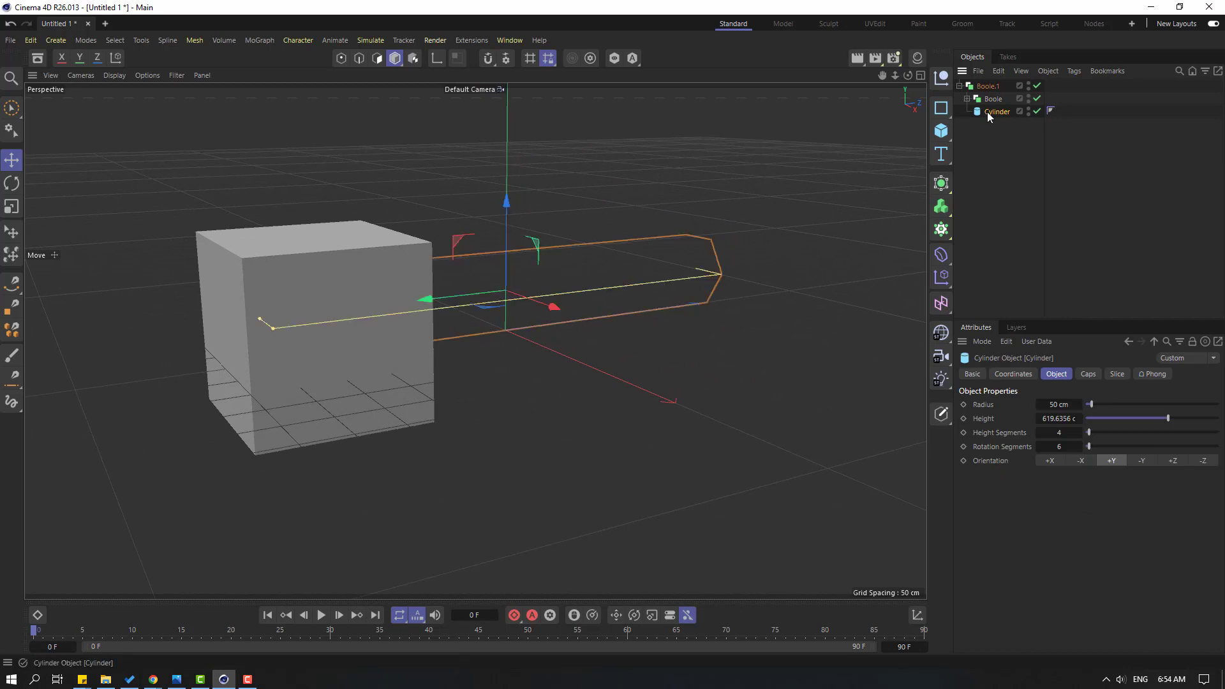
{"action": "left_click_drag", "start_coordinate": [986, 112], "coordinate": [990, 95]}
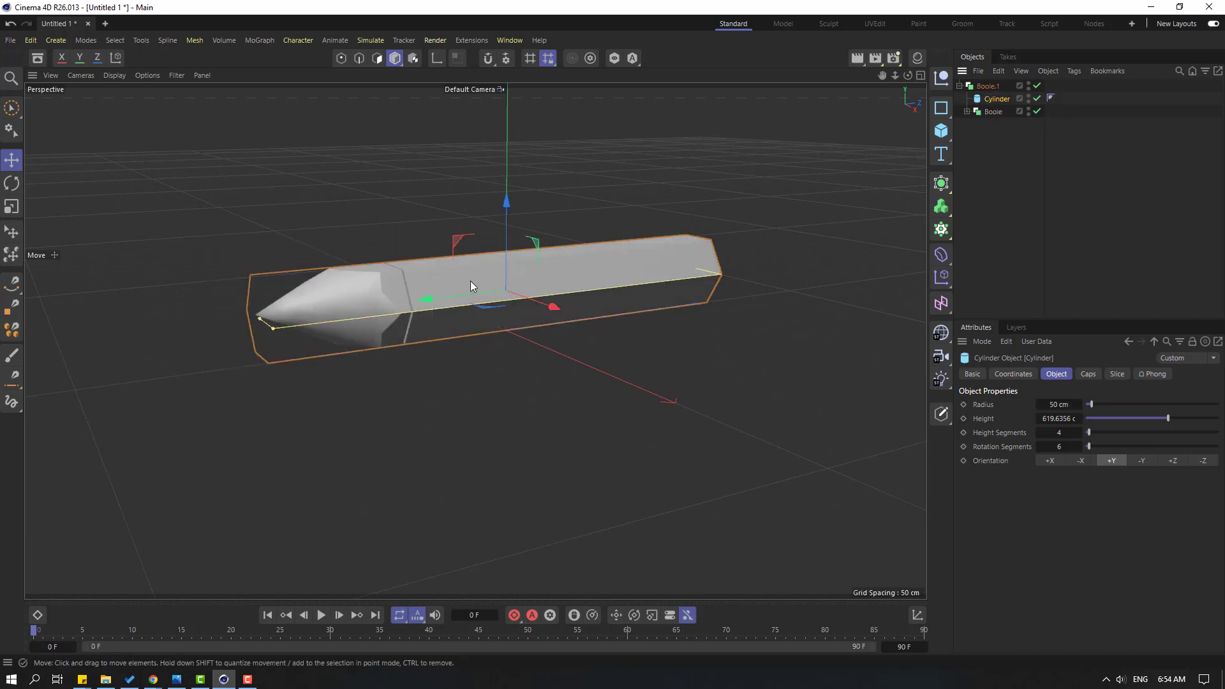
- Move the nested Boole's cube sideways and along the pencil to remove the stray cut line behind the tip
{"action": "left_click_drag", "start_coordinate": [470, 280], "coordinate": [577, 256], "text": "alt"}
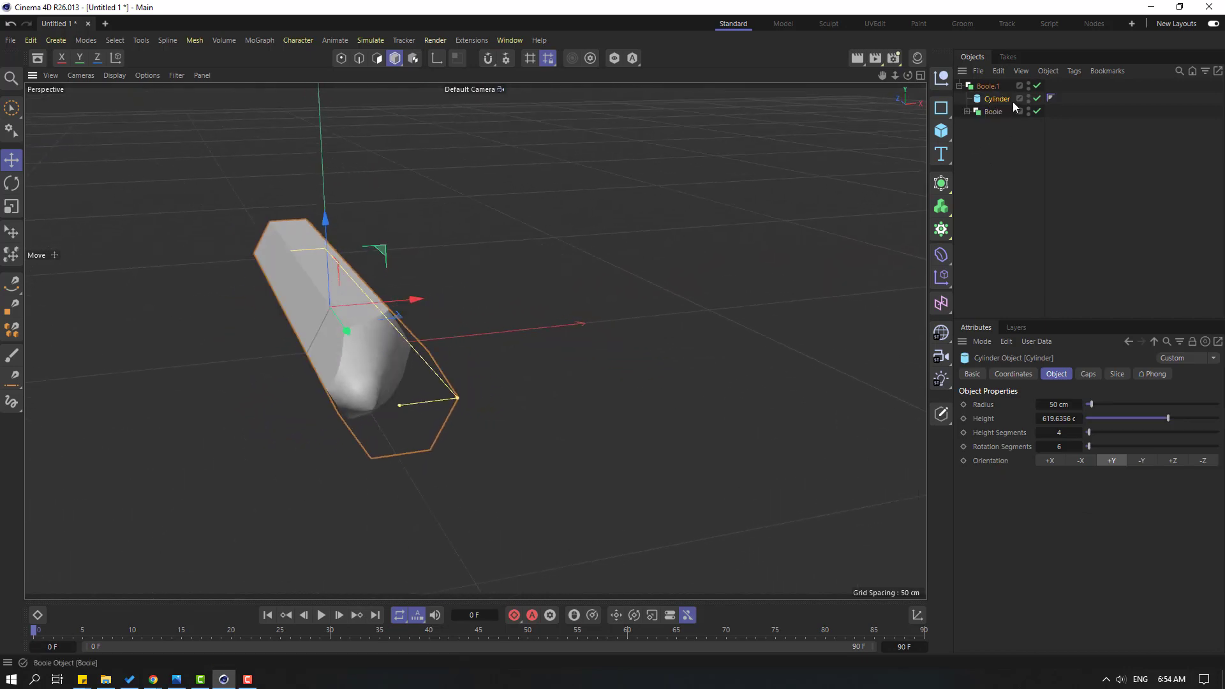
{"action": "left_click", "coordinate": [966, 111]}
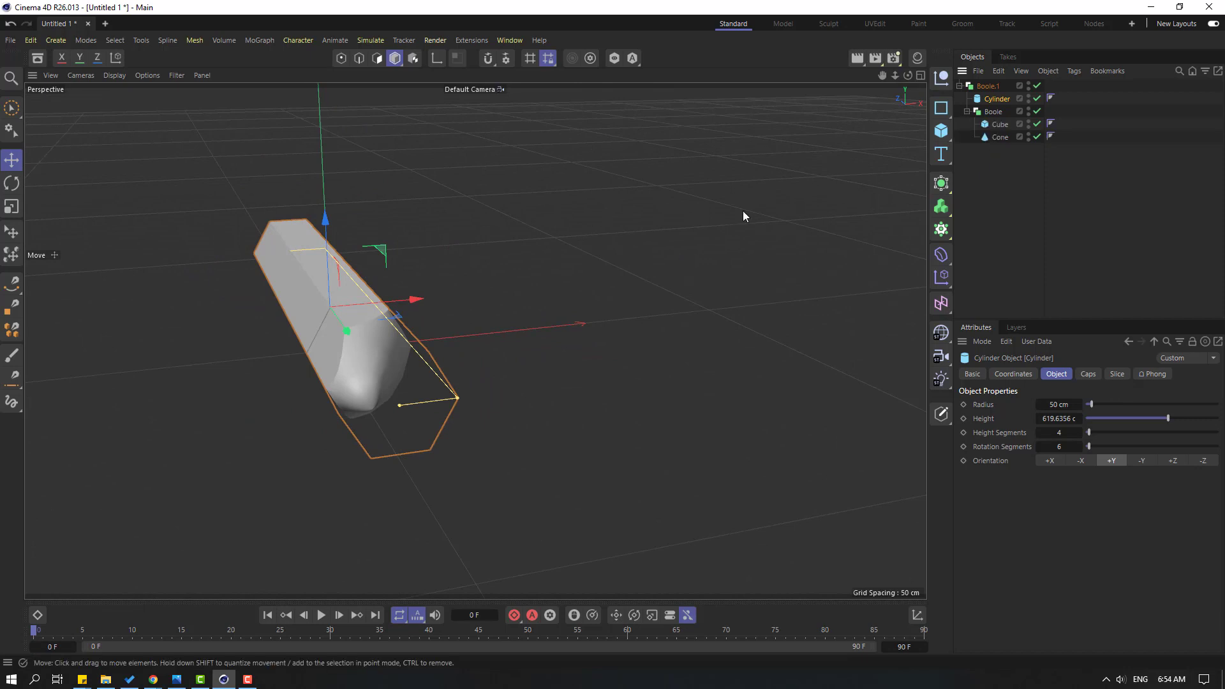
{"action": "left_click_drag", "start_coordinate": [742, 216], "coordinate": [797, 204], "text": "alt"}
{"action": "left_click", "coordinate": [998, 124]}
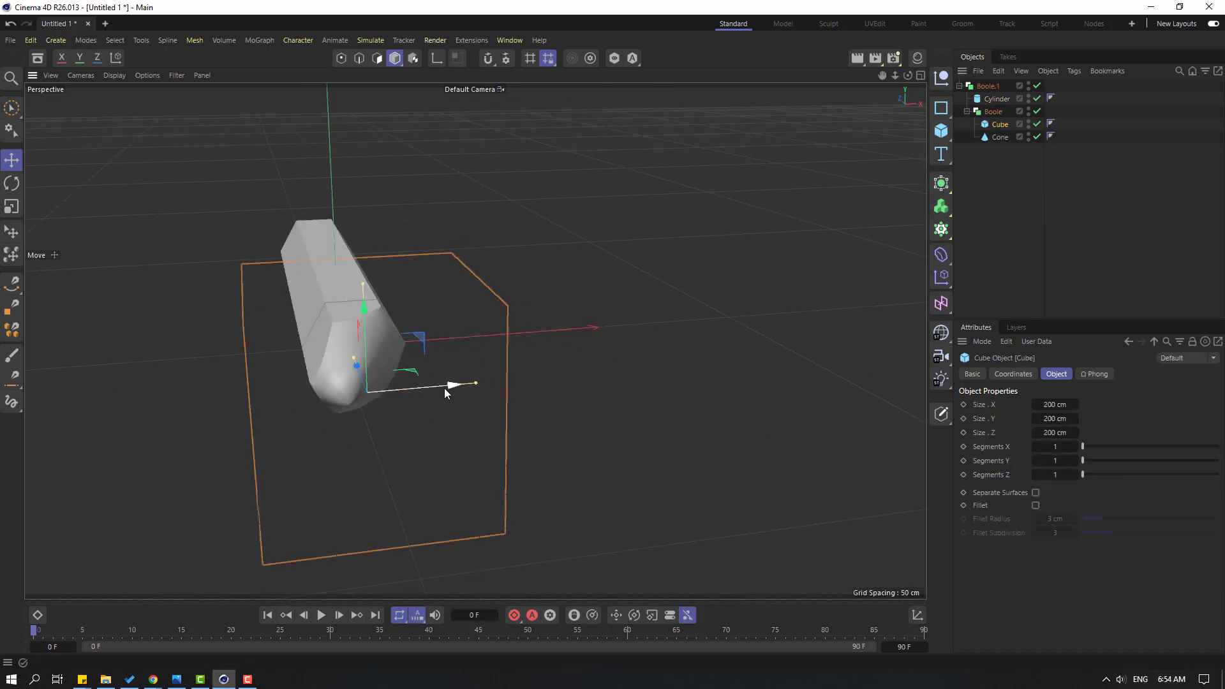
{"action": "mouse_move", "coordinate": [444, 393]}
{"action": "left_mouse_down"}
{"action": "mouse_move", "coordinate": [424, 385]}
{"action": "mouse_move", "coordinate": [451, 383]}
{"action": "left_mouse_up"}
{"action": "left_click_drag", "start_coordinate": [238, 402], "coordinate": [356, 409], "text": "alt"}
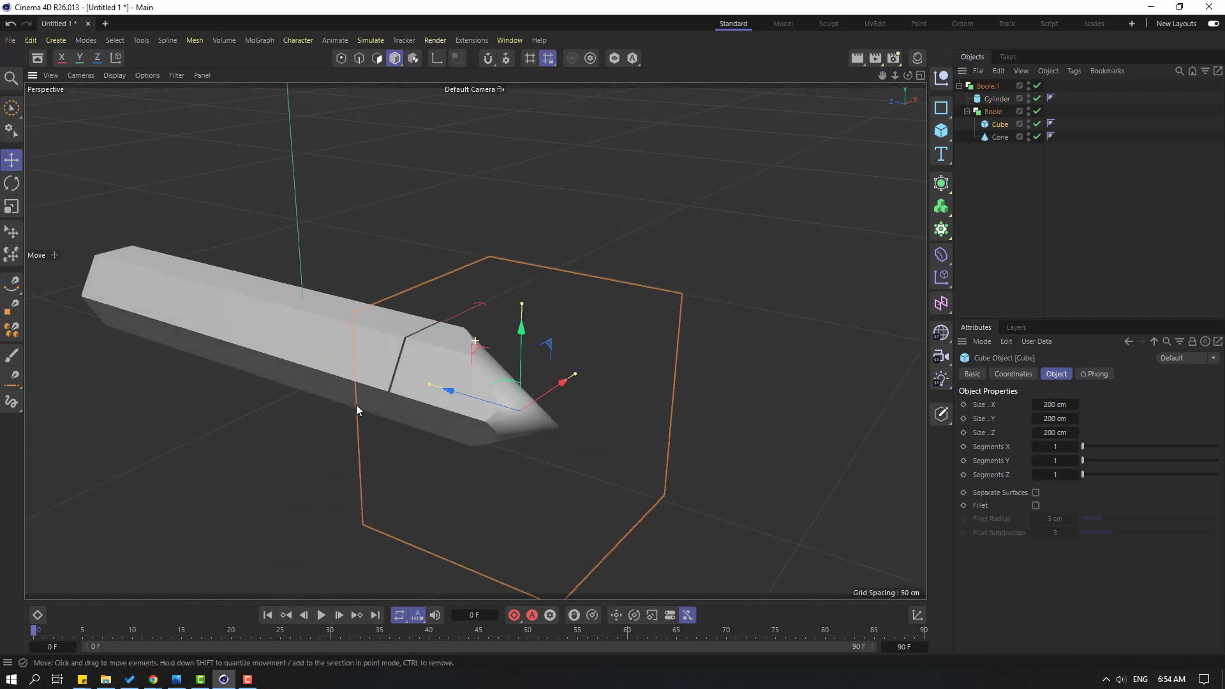
{"action": "left_click_drag", "start_coordinate": [453, 392], "coordinate": [446, 418]}
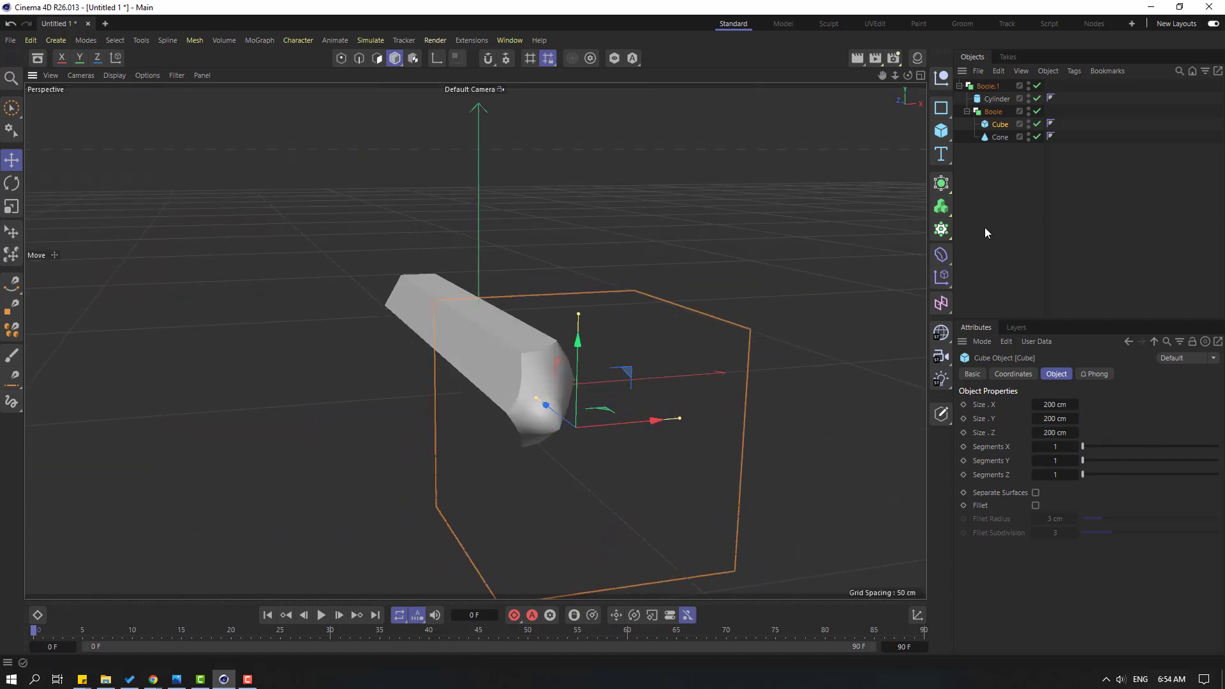
- Centre the nested Boole's cone across the pencil's width and scale it uniformly to refine the sharpened tip
{"action": "left_click", "coordinate": [999, 137]}
{"action": "left_click_drag", "start_coordinate": [596, 404], "coordinate": [649, 401]}
{"action": "left_click_drag", "start_coordinate": [443, 426], "coordinate": [647, 463], "text": "alt"}
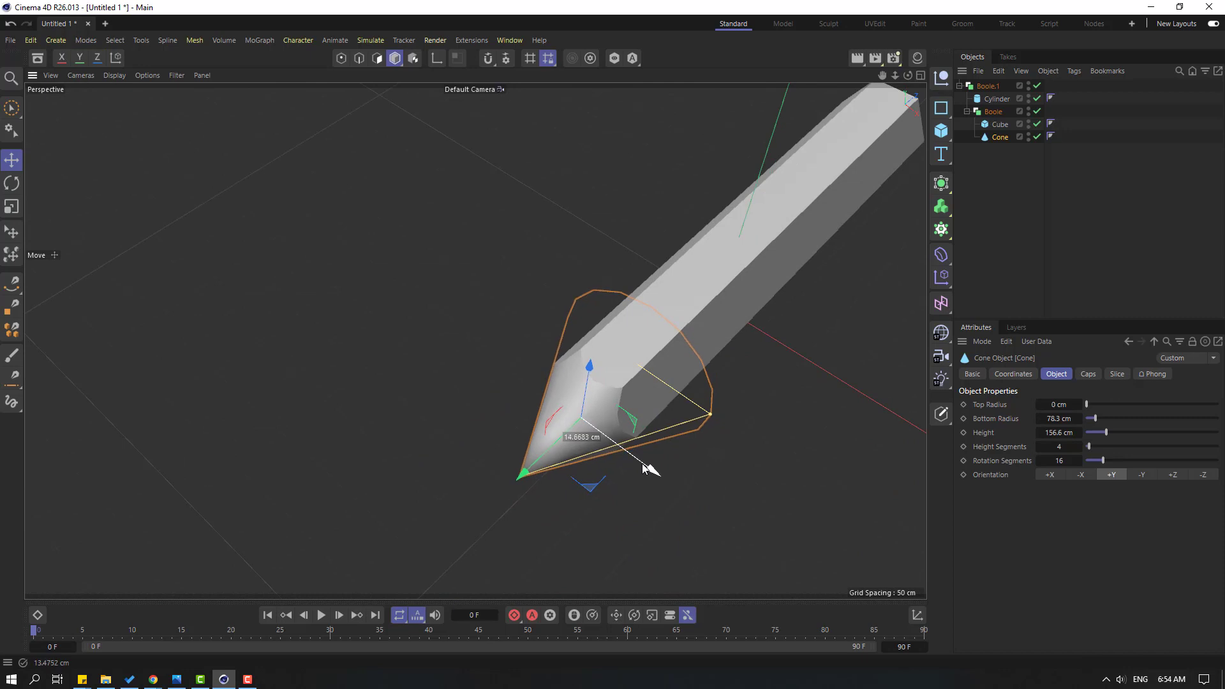
{"action": "left_click", "coordinate": [11, 206]}
{"action": "left_click_drag", "start_coordinate": [430, 295], "coordinate": [492, 263]}
{"action": "key", "text": "e"}
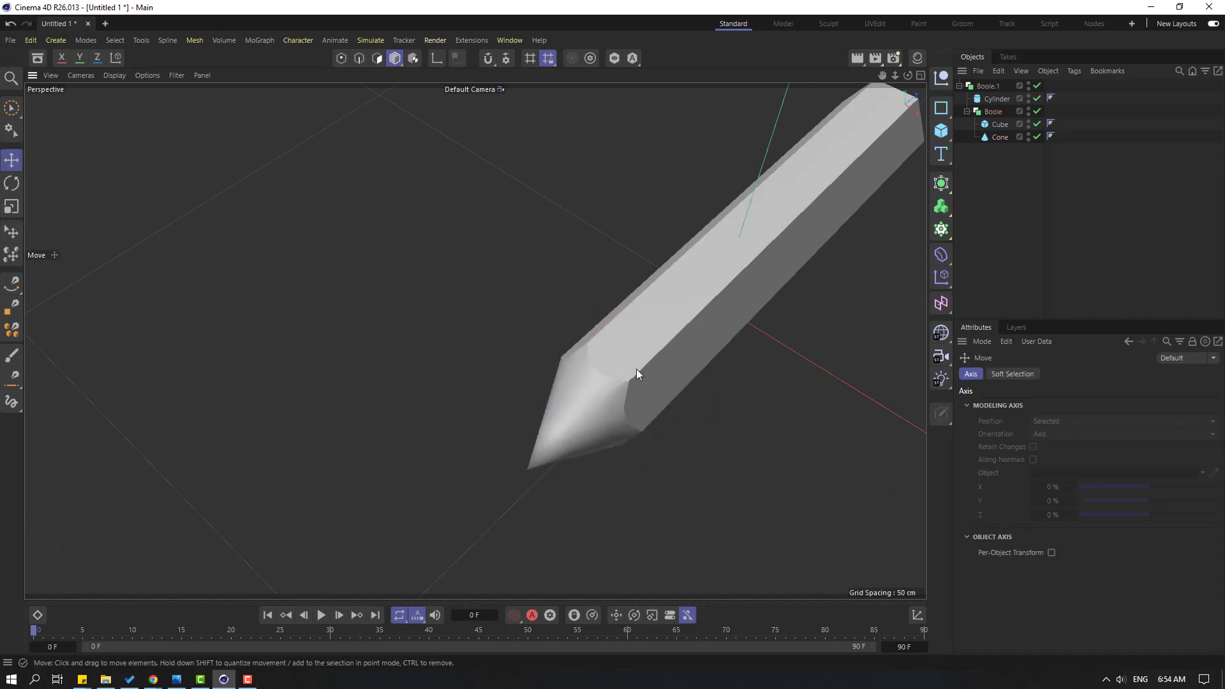
- Shift the cylinder slightly along its length relative to the sharpened tip
{"action": "mouse_move", "coordinate": [637, 368]}
{"action": "left_mouse_down", "text": "alt"}
{"action": "mouse_move", "coordinate": [606, 300]}
{"action": "mouse_move", "coordinate": [719, 375]}
{"action": "mouse_move", "coordinate": [470, 296]}
{"action": "mouse_move", "coordinate": [465, 368]}
{"action": "left_mouse_up", "text": "alt"}
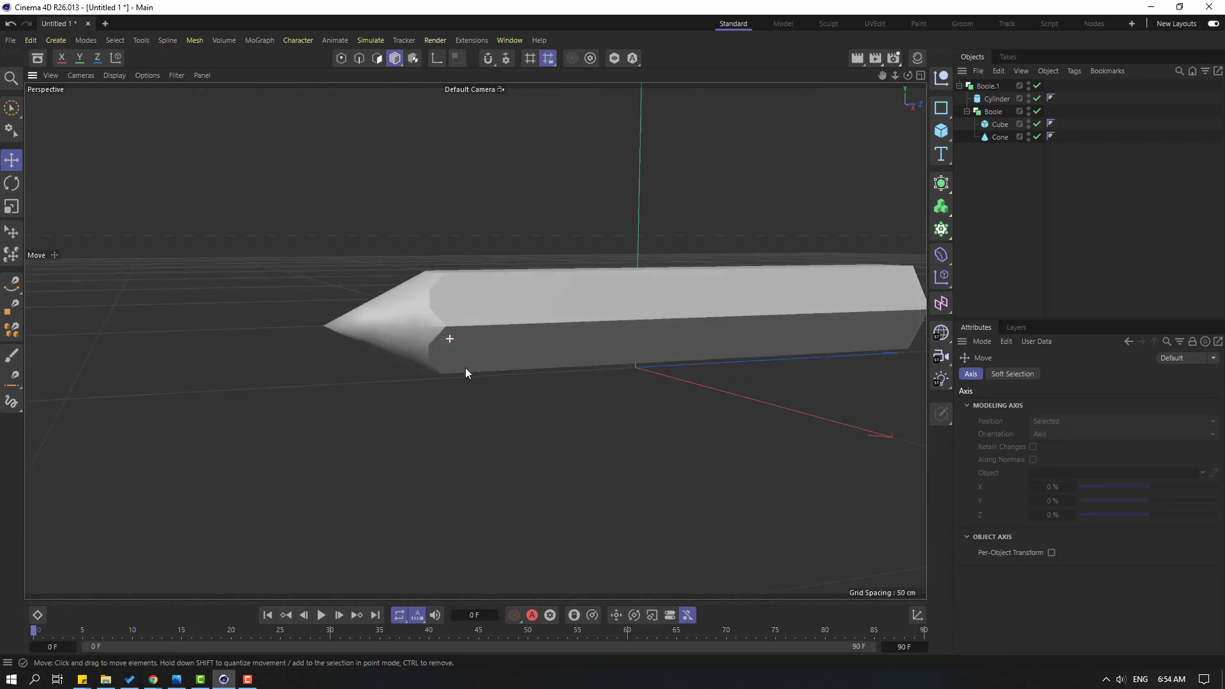
{"action": "left_click", "coordinate": [996, 98]}
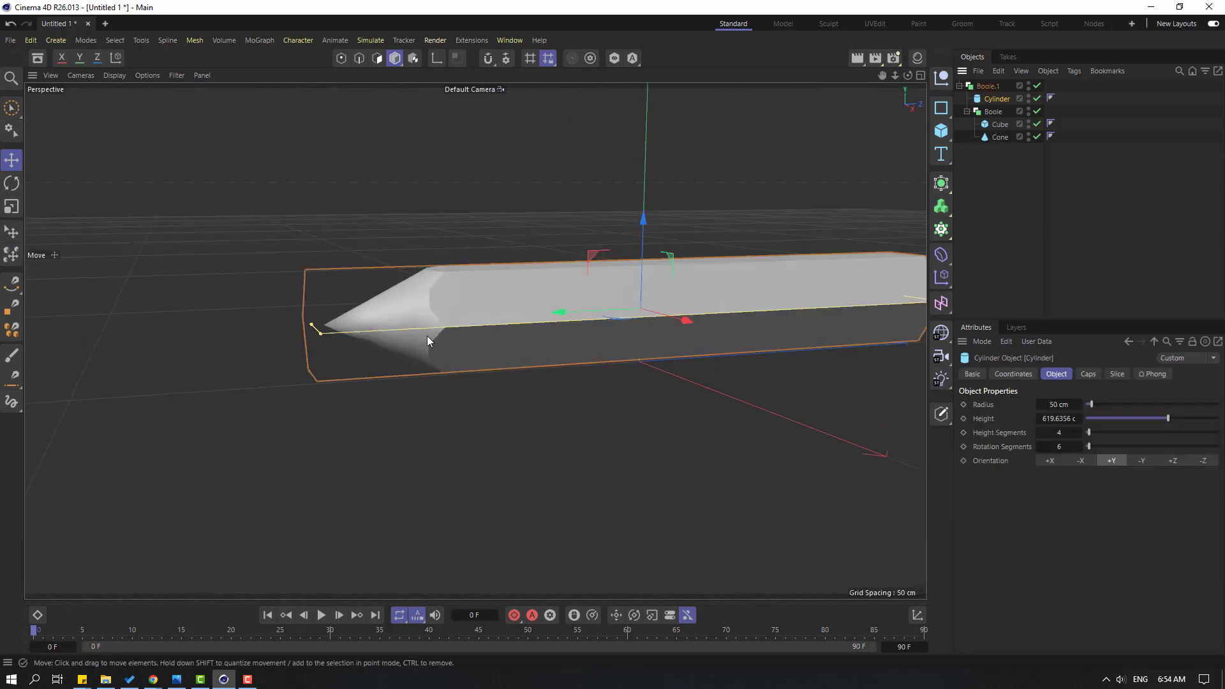
{"action": "mouse_move", "coordinate": [565, 311]}
{"action": "left_mouse_down"}
{"action": "mouse_move", "coordinate": [537, 312]}
{"action": "mouse_move", "coordinate": [568, 308]}
{"action": "left_mouse_up"}
{"action": "left_click", "coordinate": [446, 372]}
{"action": "mouse_move", "coordinate": [446, 372]}
{"action": "left_mouse_down", "text": "alt"}
{"action": "mouse_move", "coordinate": [797, 385]}
{"action": "mouse_move", "coordinate": [496, 387]}
{"action": "left_mouse_up", "text": "alt"}
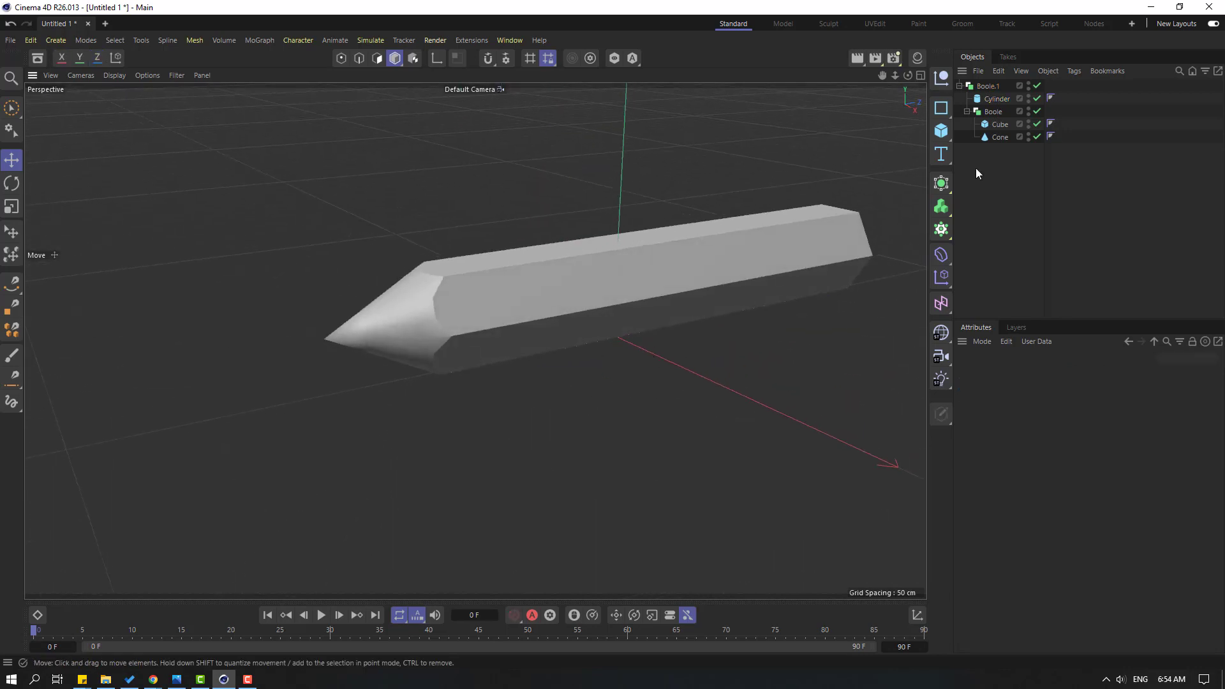
- Display the viewport in Gouraud Shading (Lines) and raise the cone's rotation segments to 43
{"action": "left_click", "coordinate": [998, 137]}
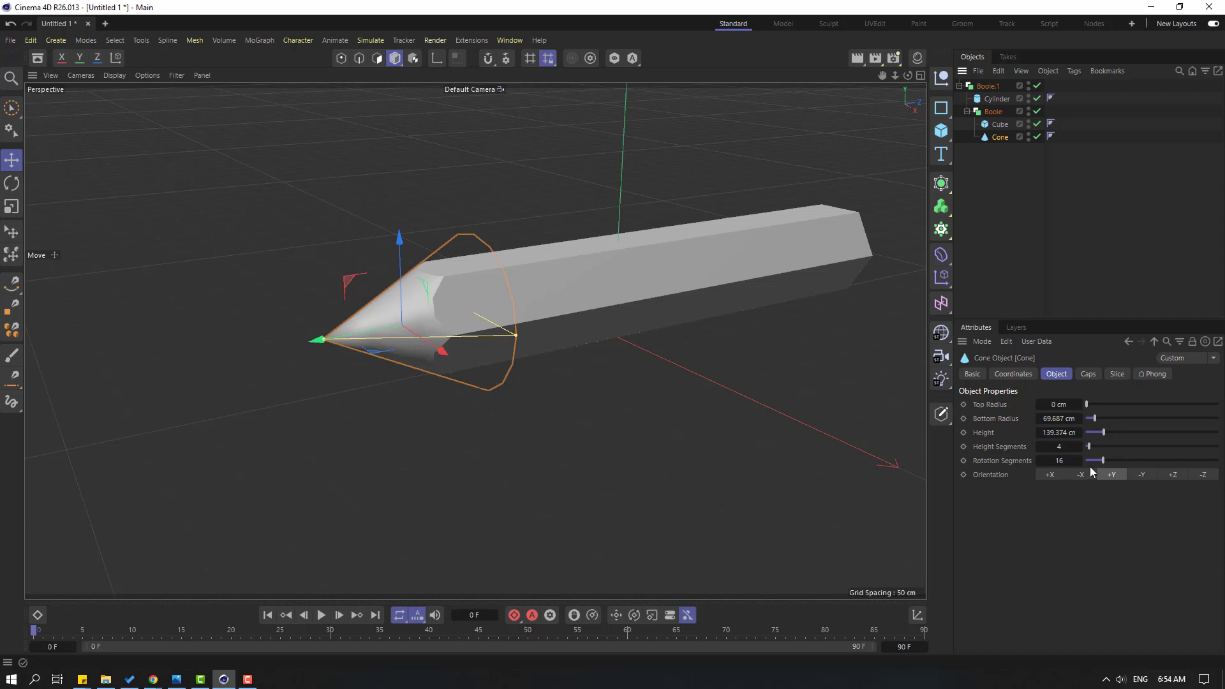
{"action": "left_click", "coordinate": [109, 77]}
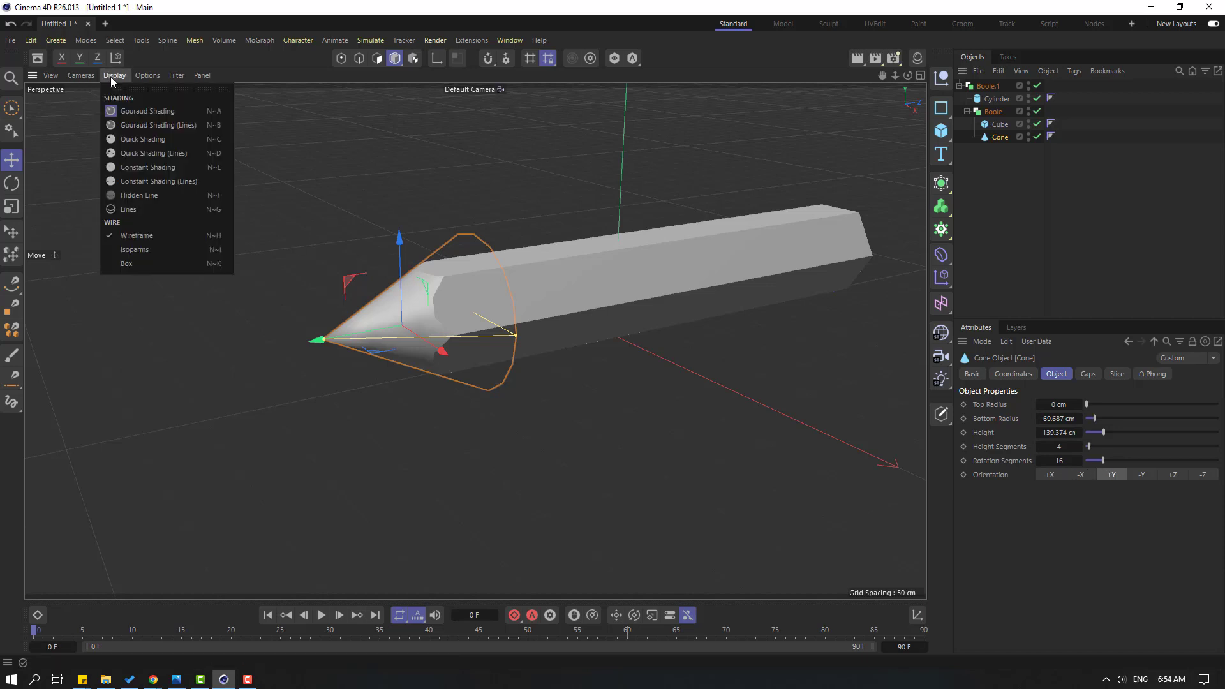
{"action": "left_click", "coordinate": [164, 126]}
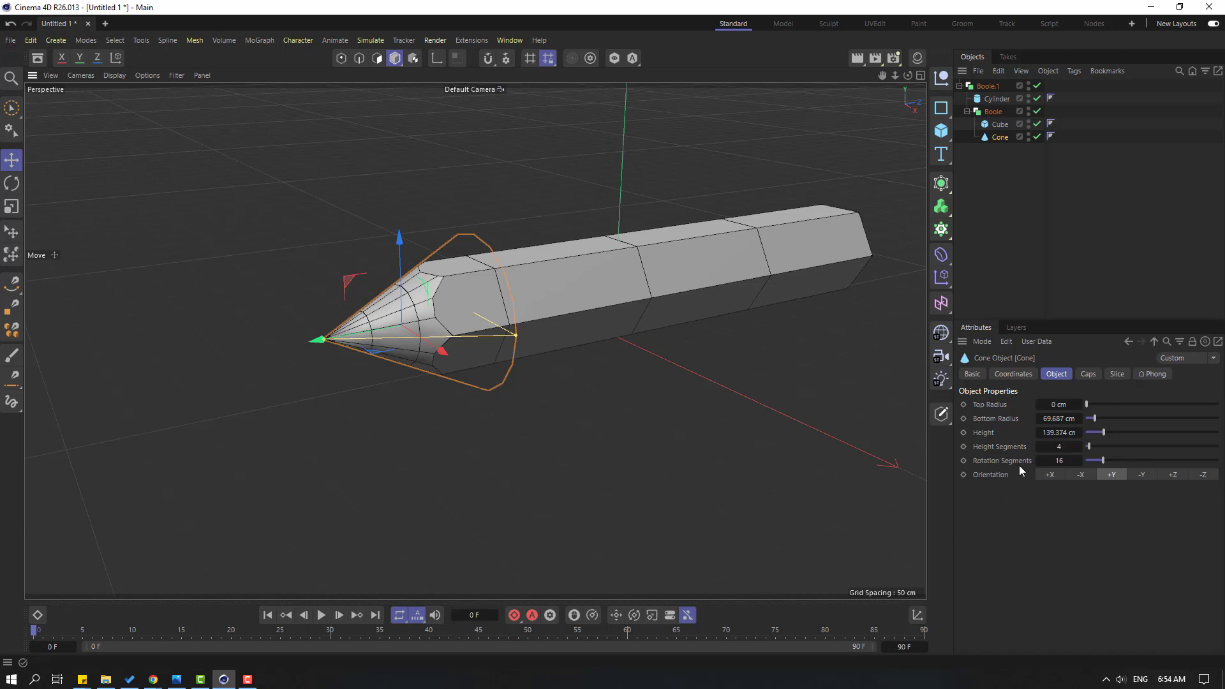
{"action": "left_click_drag", "start_coordinate": [1102, 460], "coordinate": [1141, 460]}
{"action": "left_click", "coordinate": [523, 465]}
{"action": "mouse_move", "coordinate": [523, 464]}
{"action": "left_mouse_down", "text": "alt"}
{"action": "mouse_move", "coordinate": [399, 370]}
{"action": "mouse_move", "coordinate": [445, 326]}
{"action": "mouse_move", "coordinate": [603, 307]}
{"action": "mouse_move", "coordinate": [757, 265]}
{"action": "mouse_move", "coordinate": [733, 307]}
{"action": "mouse_move", "coordinate": [352, 327]}
{"action": "mouse_move", "coordinate": [653, 350]}
{"action": "mouse_move", "coordinate": [991, 183]}
{"action": "left_mouse_up", "text": "alt"}
- Stretch the cone along the pencil's length to a height of about 222 cm for a longer tip
{"action": "left_click", "coordinate": [999, 137]}
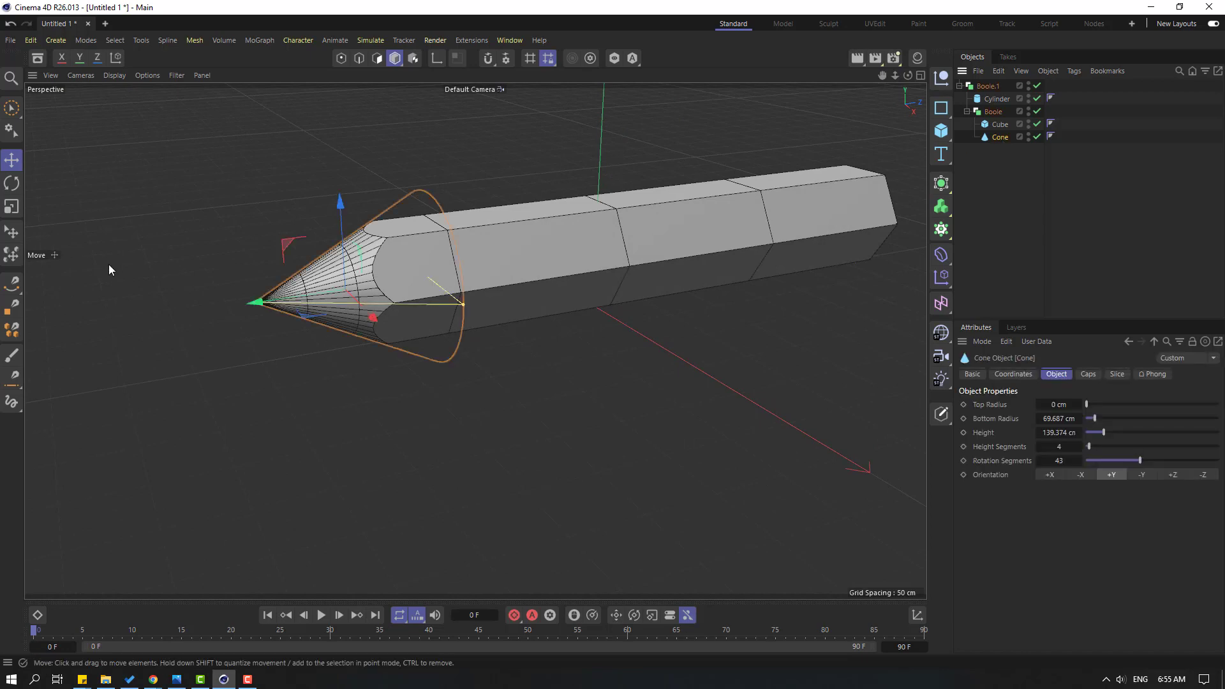
{"action": "key", "text": "t"}
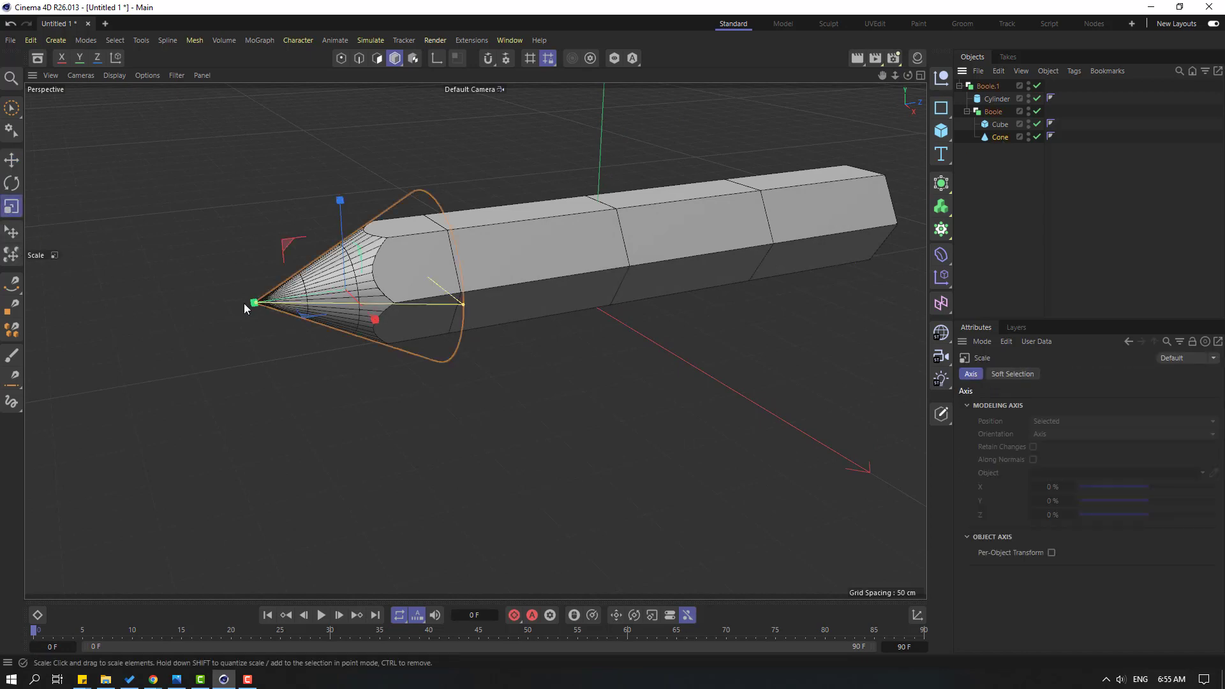
{"action": "left_click_drag", "start_coordinate": [246, 309], "coordinate": [200, 309]}
{"action": "key", "text": "e"}
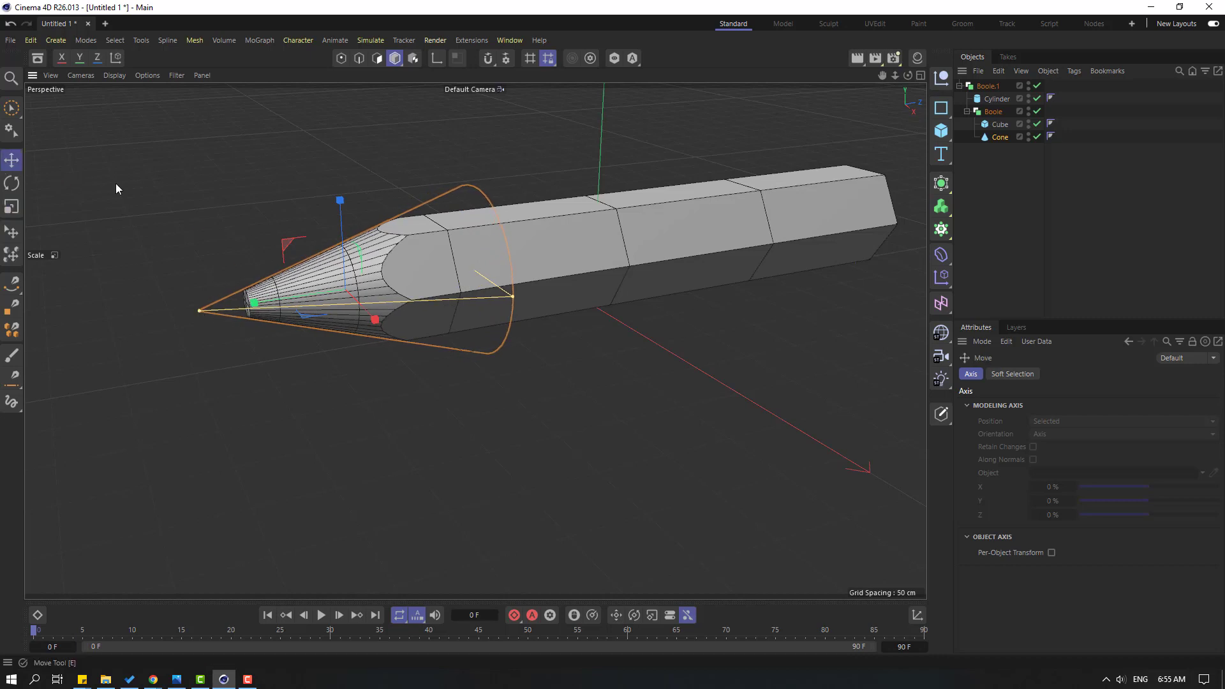
- Move the cylinder along its length towards the tip so that it fills the cone's full point
{"action": "left_click", "coordinate": [994, 99]}
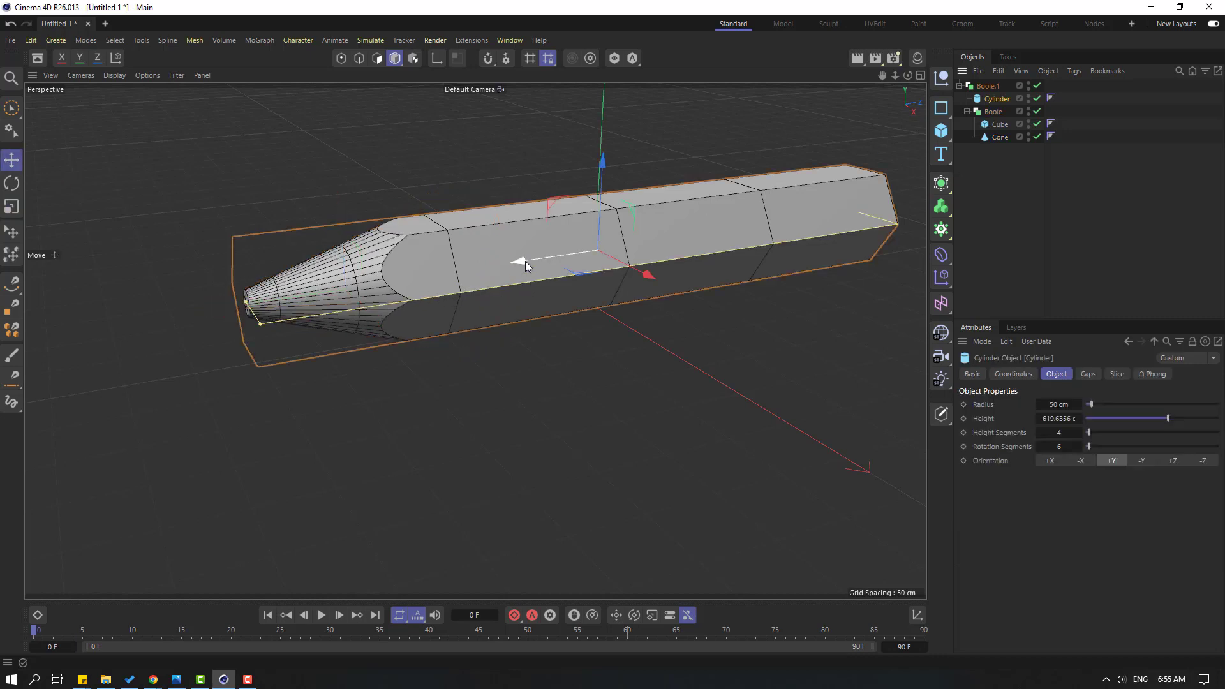
{"action": "left_click_drag", "start_coordinate": [526, 261], "coordinate": [488, 274]}
{"action": "left_click", "coordinate": [334, 386]}
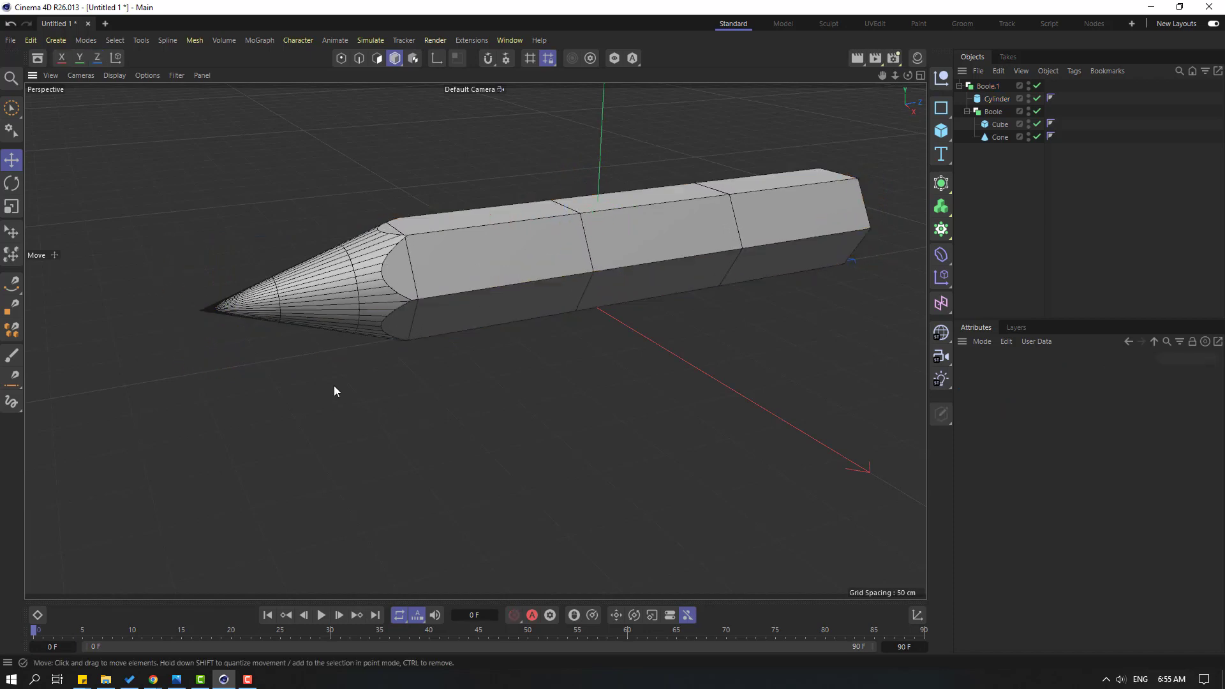
{"action": "mouse_move", "coordinate": [335, 386]}
{"action": "left_mouse_down", "text": "alt"}
{"action": "mouse_move", "coordinate": [473, 339]}
{"action": "mouse_move", "coordinate": [594, 382]}
{"action": "mouse_move", "coordinate": [380, 380]}
{"action": "mouse_move", "coordinate": [408, 370]}
{"action": "left_mouse_up", "text": "alt"}
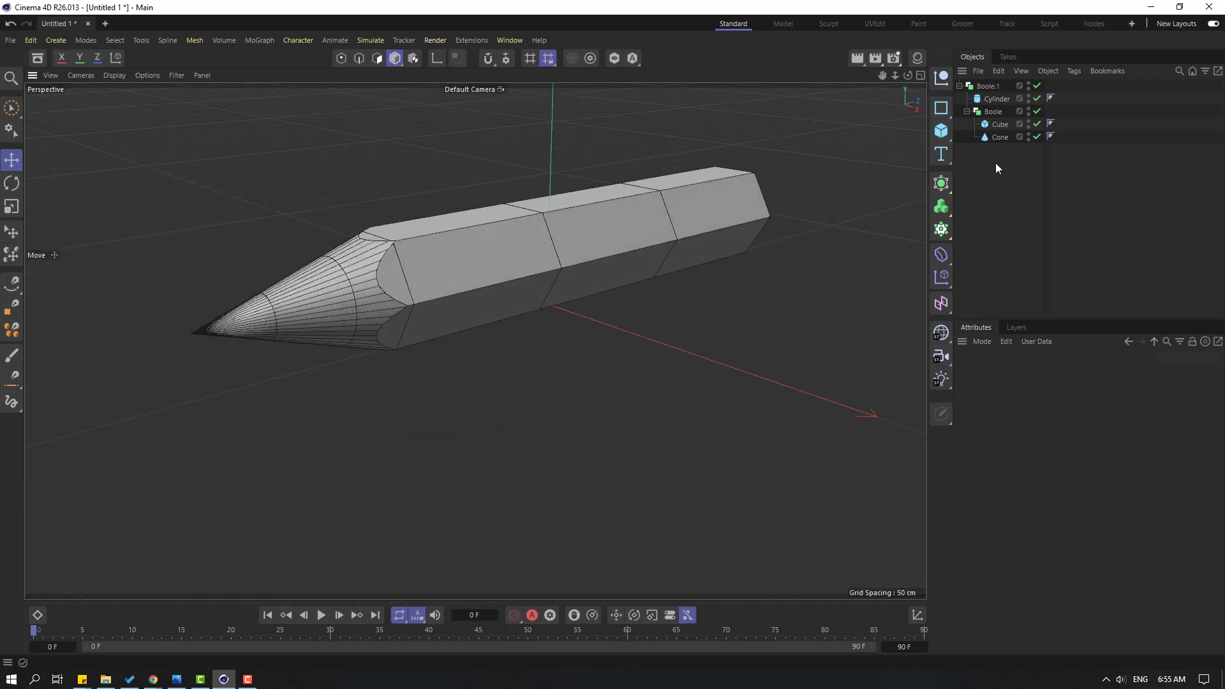
- Move the nested Boole's cube a short distance along the pencil towards the tip
{"action": "left_click", "coordinate": [1000, 124]}
{"action": "left_click_drag", "start_coordinate": [360, 315], "coordinate": [330, 323]}
{"action": "left_click_drag", "start_coordinate": [434, 351], "coordinate": [351, 313], "text": "alt"}
{"action": "left_click", "coordinate": [647, 380]}
{"action": "mouse_move", "coordinate": [647, 380]}
{"action": "left_mouse_down", "text": "alt"}
{"action": "mouse_move", "coordinate": [515, 346]}
{"action": "mouse_move", "coordinate": [626, 342]}
{"action": "mouse_move", "coordinate": [653, 300]}
{"action": "mouse_move", "coordinate": [485, 342]}
{"action": "left_mouse_up", "text": "alt"}
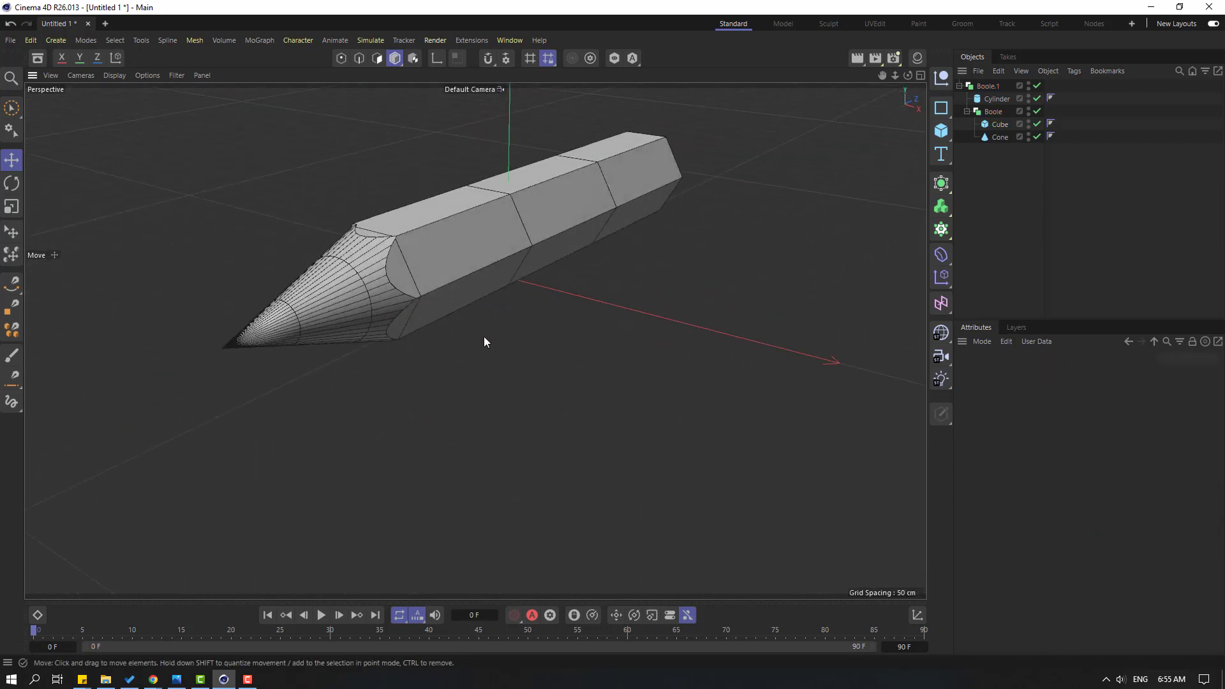
- Switch the viewport to Gouraud Shading and examine the junction between the sharpened tip and the hexagonal body
{"action": "left_click", "coordinate": [114, 76]}
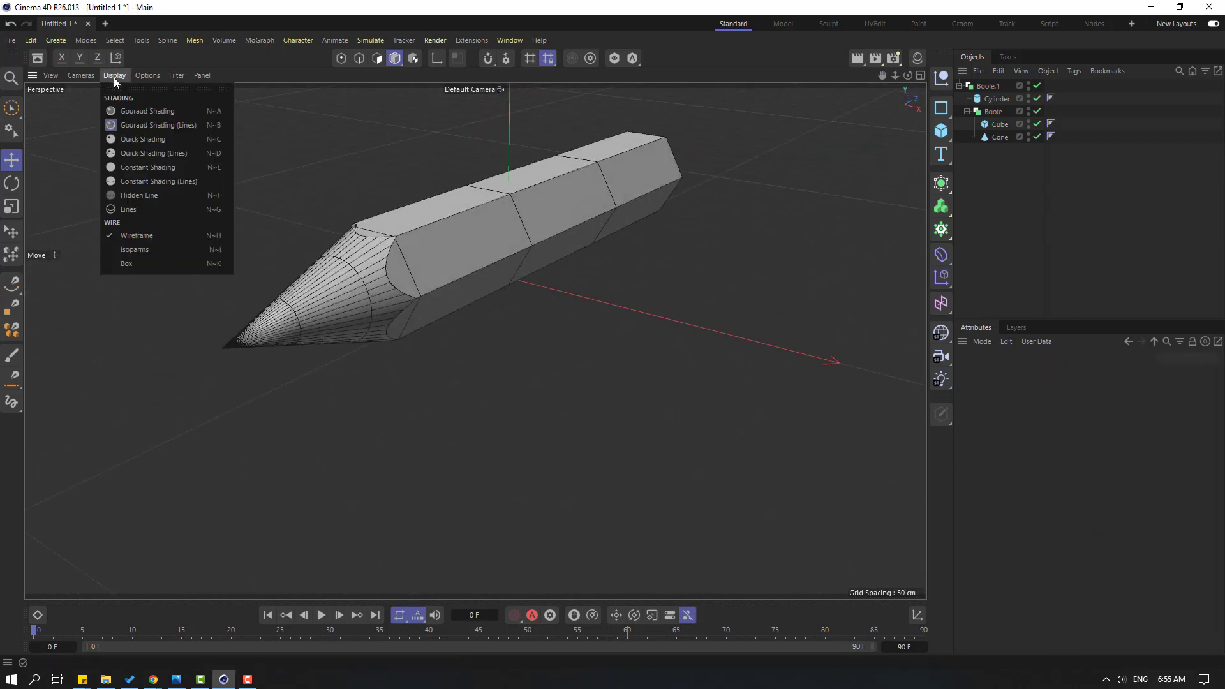
{"action": "left_click", "coordinate": [147, 112]}
{"action": "mouse_move", "coordinate": [417, 320]}
{"action": "left_mouse_down", "text": "alt"}
{"action": "mouse_move", "coordinate": [453, 297]}
{"action": "mouse_move", "coordinate": [629, 257]}
{"action": "left_mouse_up", "text": "alt"}
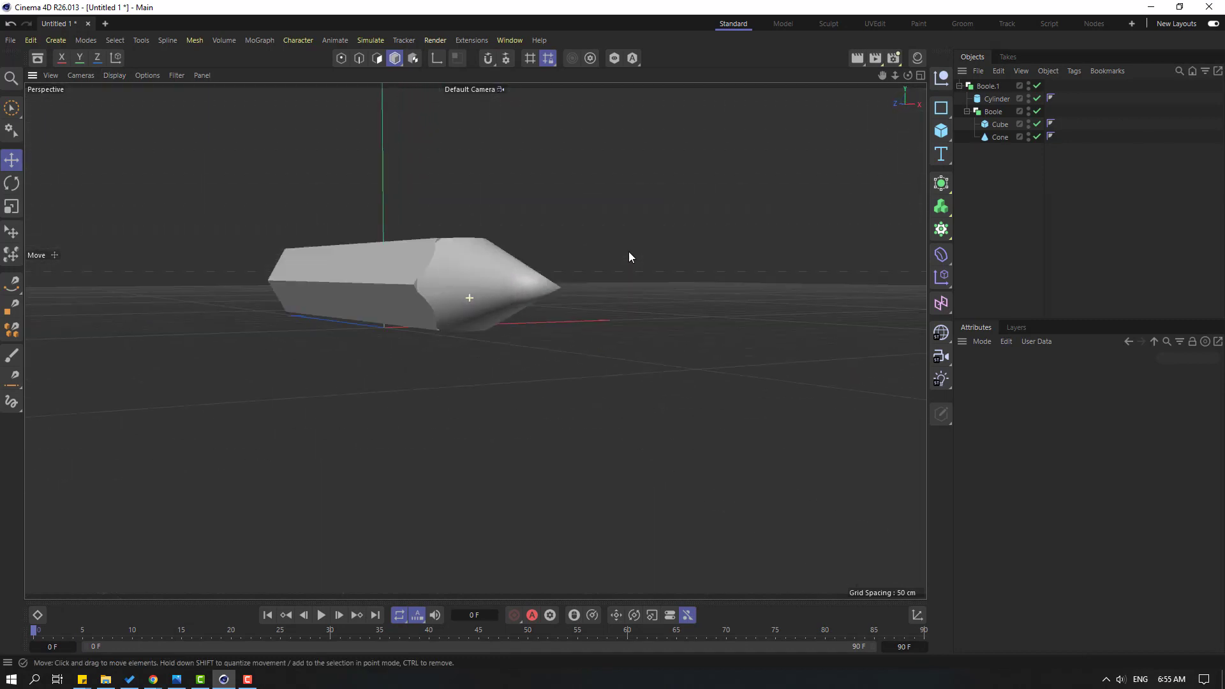
{"action": "scroll", "coordinate": [510, 257], "scroll_direction": "up", "scroll_amount": 5}
{"action": "mouse_move", "coordinate": [361, 305]}
{"action": "left_mouse_down", "text": "alt"}
{"action": "mouse_move", "coordinate": [328, 320]}
{"action": "mouse_move", "coordinate": [351, 333]}
{"action": "left_mouse_up", "text": "alt"}
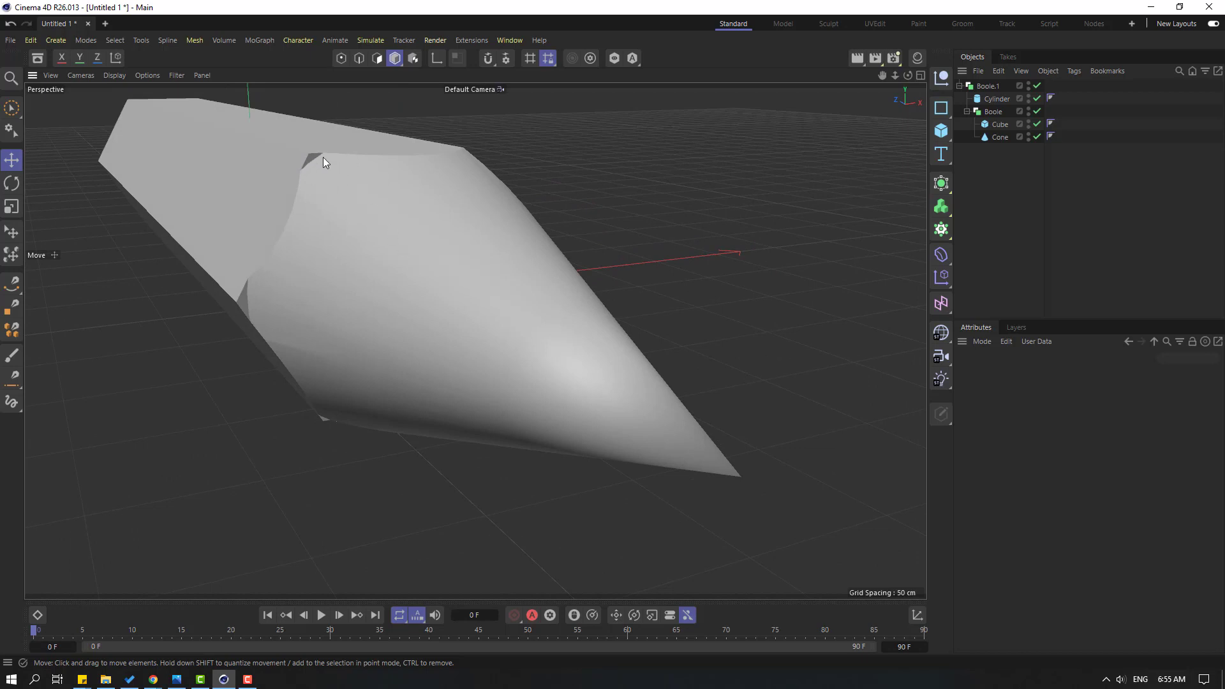
- Scale the cone uniformly to a bottom radius of about 77.4 cm and a height of about 247 cm
{"action": "left_click", "coordinate": [997, 136]}
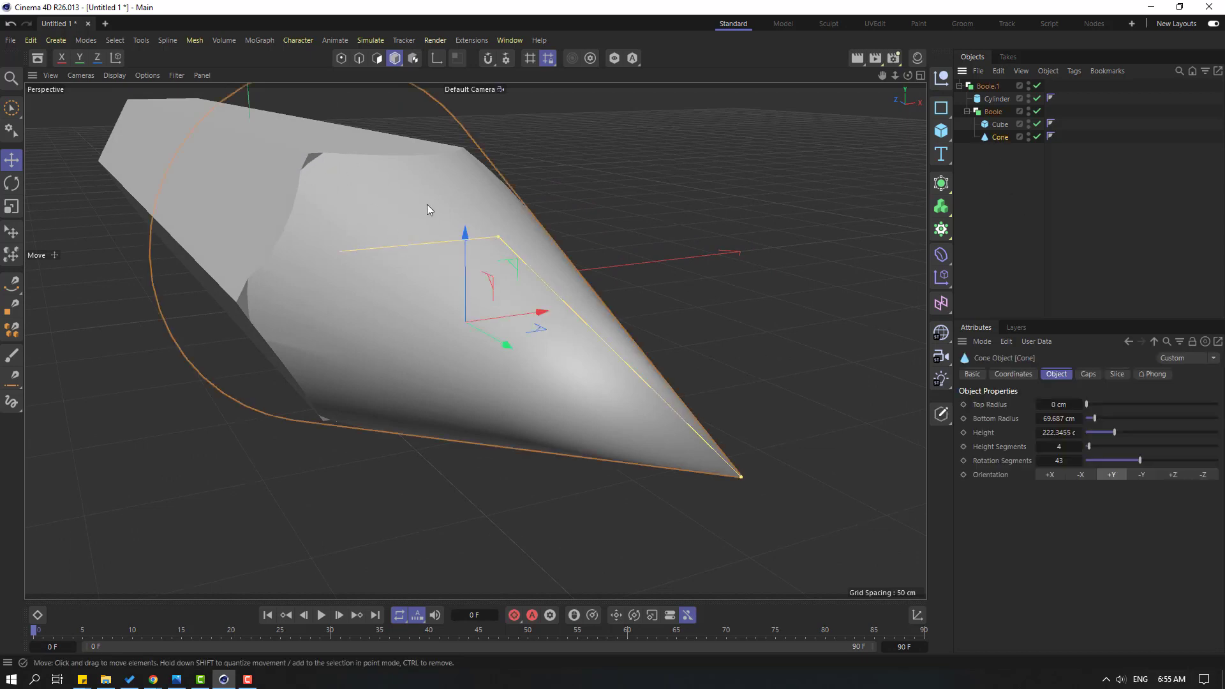
{"action": "left_click", "coordinate": [11, 206]}
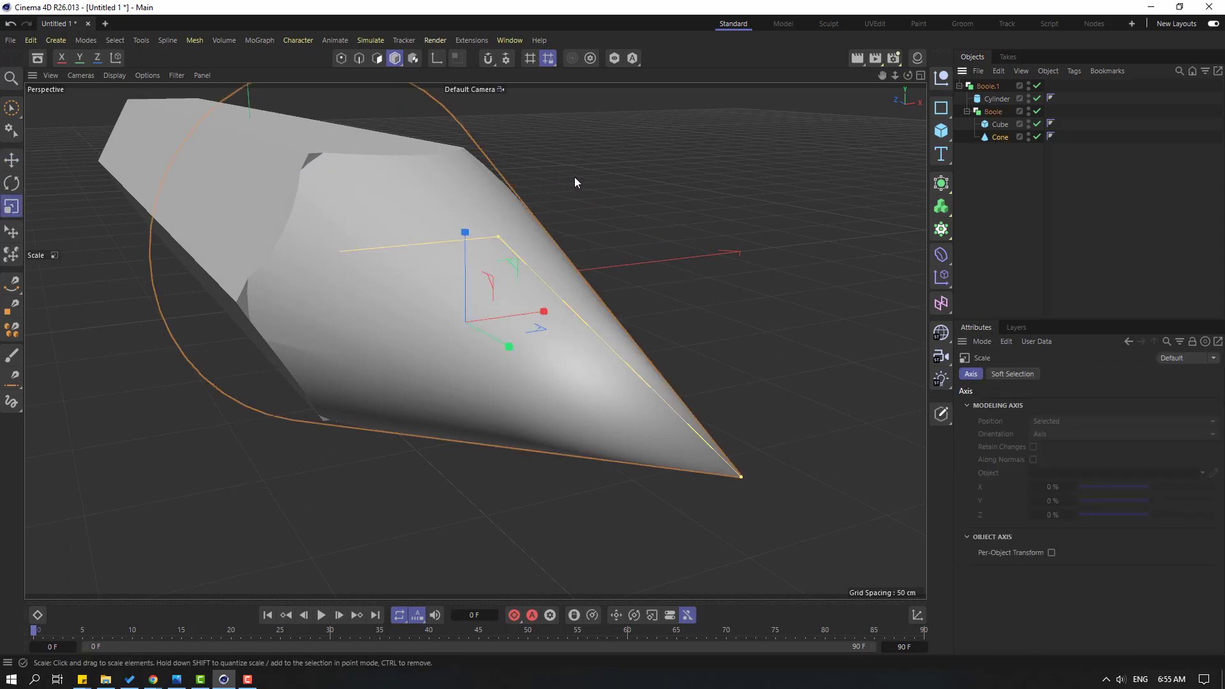
{"action": "mouse_move", "coordinate": [574, 178]}
{"action": "left_mouse_down"}
{"action": "mouse_move", "coordinate": [629, 153]}
{"action": "mouse_move", "coordinate": [807, 202]}
{"action": "mouse_move", "coordinate": [627, 219]}
{"action": "mouse_move", "coordinate": [695, 270]}
{"action": "mouse_move", "coordinate": [587, 256]}
{"action": "mouse_move", "coordinate": [590, 246]}
{"action": "mouse_move", "coordinate": [512, 247]}
{"action": "left_mouse_up"}
{"action": "scroll", "coordinate": [586, 251], "scroll_direction": "down", "scroll_amount": 3}
{"action": "left_click", "coordinate": [995, 99]}
{"action": "left_click", "coordinate": [432, 316]}
{"action": "mouse_move", "coordinate": [450, 304]}
{"action": "left_mouse_down", "text": "alt"}
{"action": "mouse_move", "coordinate": [646, 270]}
{"action": "mouse_move", "coordinate": [606, 240]}
{"action": "mouse_move", "coordinate": [540, 279]}
{"action": "mouse_move", "coordinate": [408, 281]}
{"action": "left_mouse_up", "text": "alt"}
{"action": "left_click", "coordinate": [11, 159]}
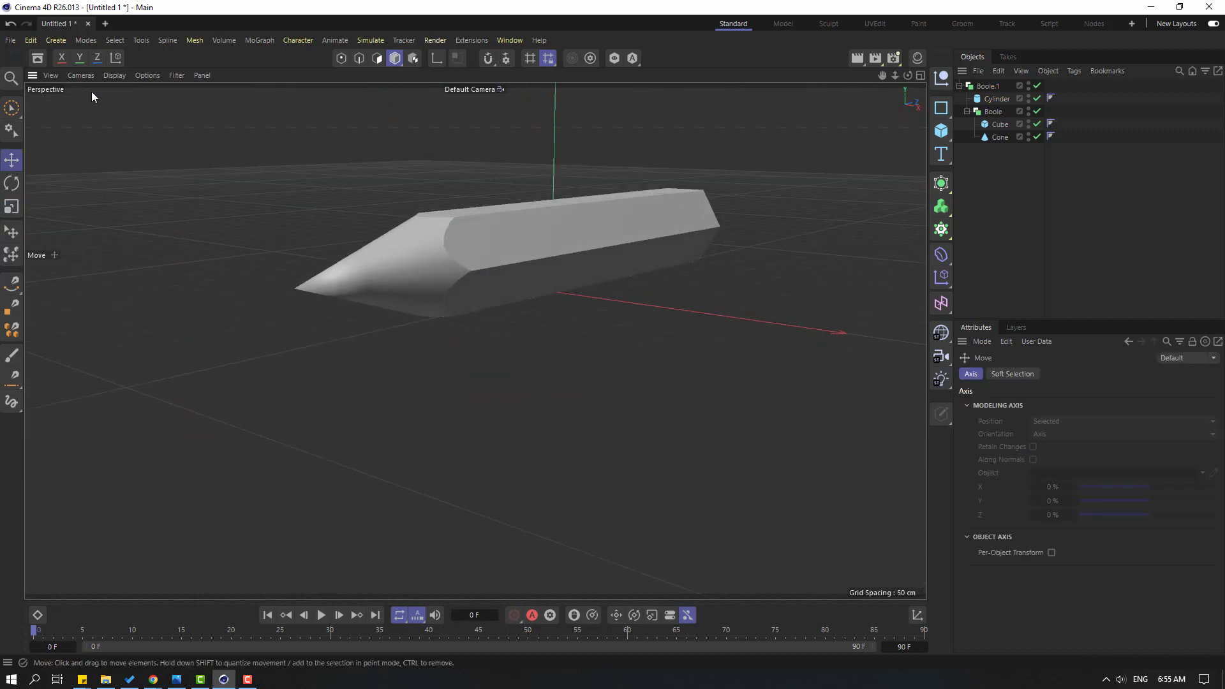
- Switch the viewport display to Gouraud Shading (Lines) to show the pencil's edges
{"action": "left_click", "coordinate": [115, 75]}
{"action": "left_click", "coordinate": [148, 125]}
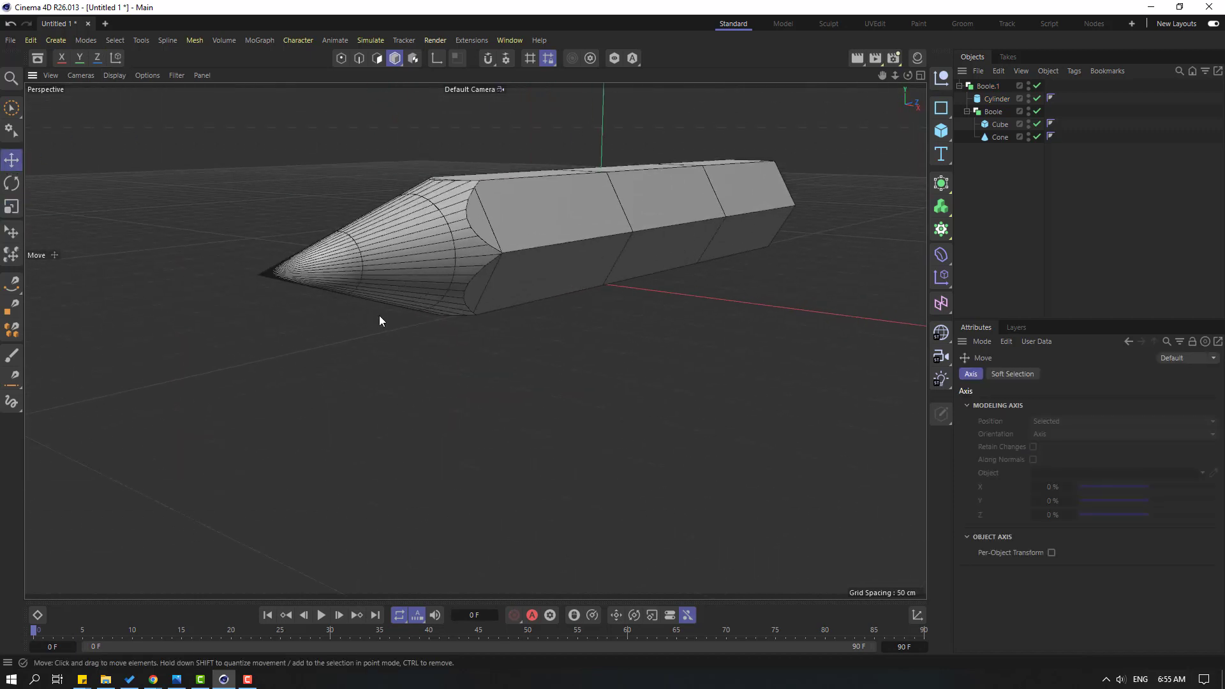
{"action": "left_click_drag", "start_coordinate": [379, 315], "coordinate": [434, 270], "text": "alt"}
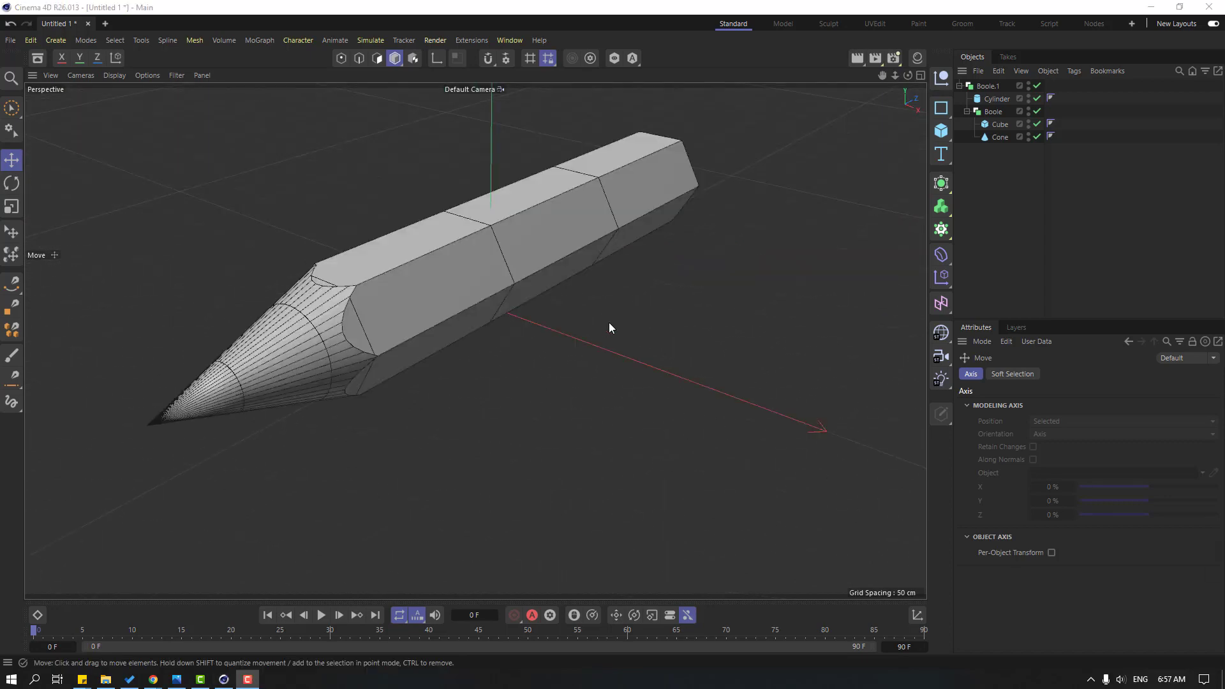
{"action": "mouse_move", "coordinate": [608, 328]}
{"action": "left_mouse_down", "text": "alt"}
{"action": "mouse_move", "coordinate": [495, 355]}
{"action": "mouse_move", "coordinate": [470, 374]}
{"action": "mouse_move", "coordinate": [577, 334]}
{"action": "left_mouse_up", "text": "alt"}
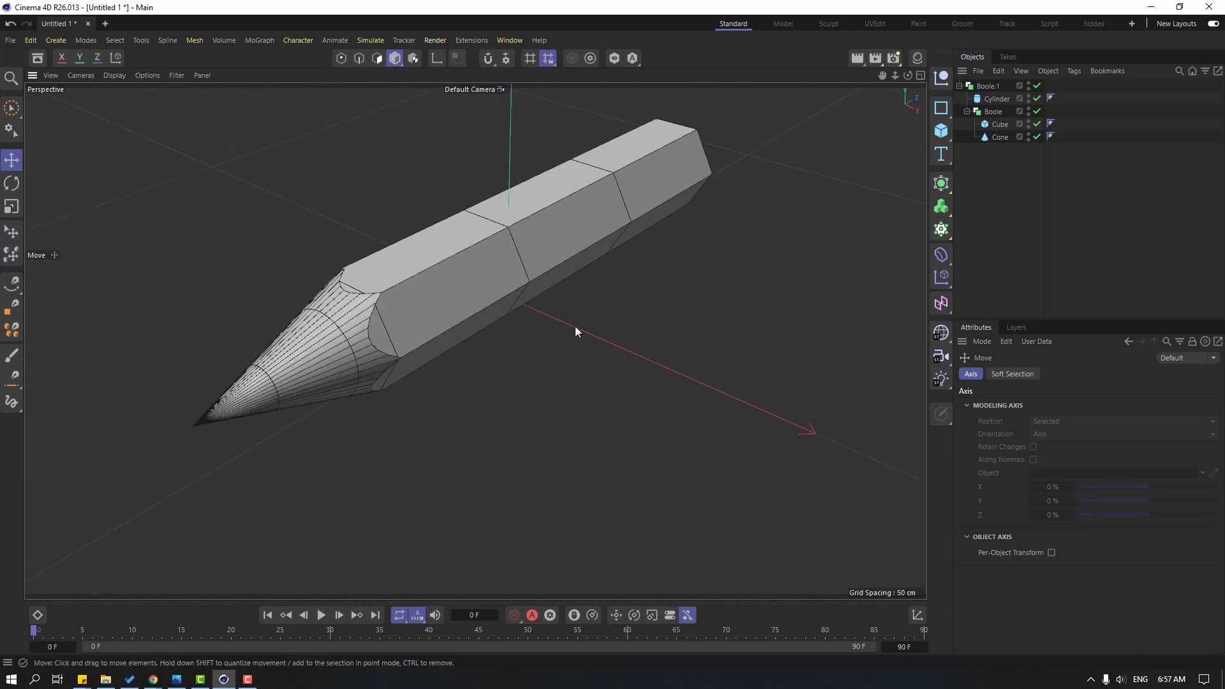
- Make the cone editable and switch to edge mode
{"action": "left_click", "coordinate": [1000, 137]}
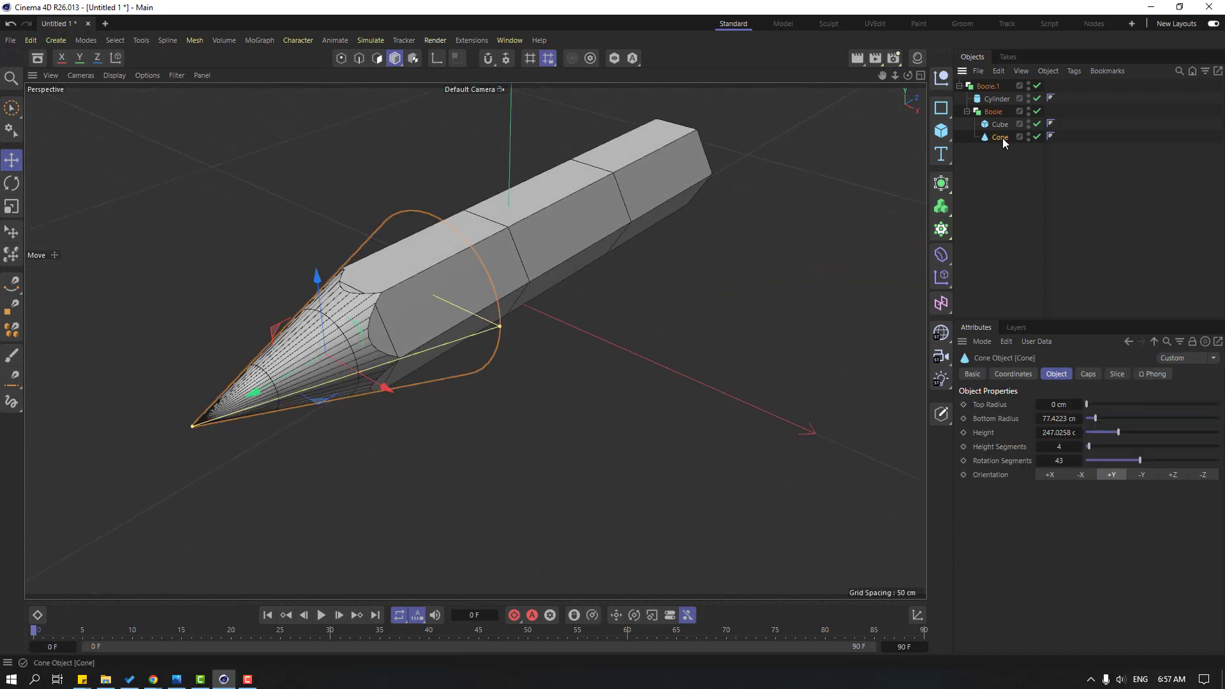
{"action": "left_click", "coordinate": [942, 415]}
{"action": "scroll", "coordinate": [244, 345], "scroll_direction": "up", "scroll_amount": 2}
{"action": "scroll", "coordinate": [246, 377], "scroll_direction": "up", "scroll_amount": 2}
{"action": "scroll", "coordinate": [325, 402], "scroll_direction": "up", "scroll_amount": 2}
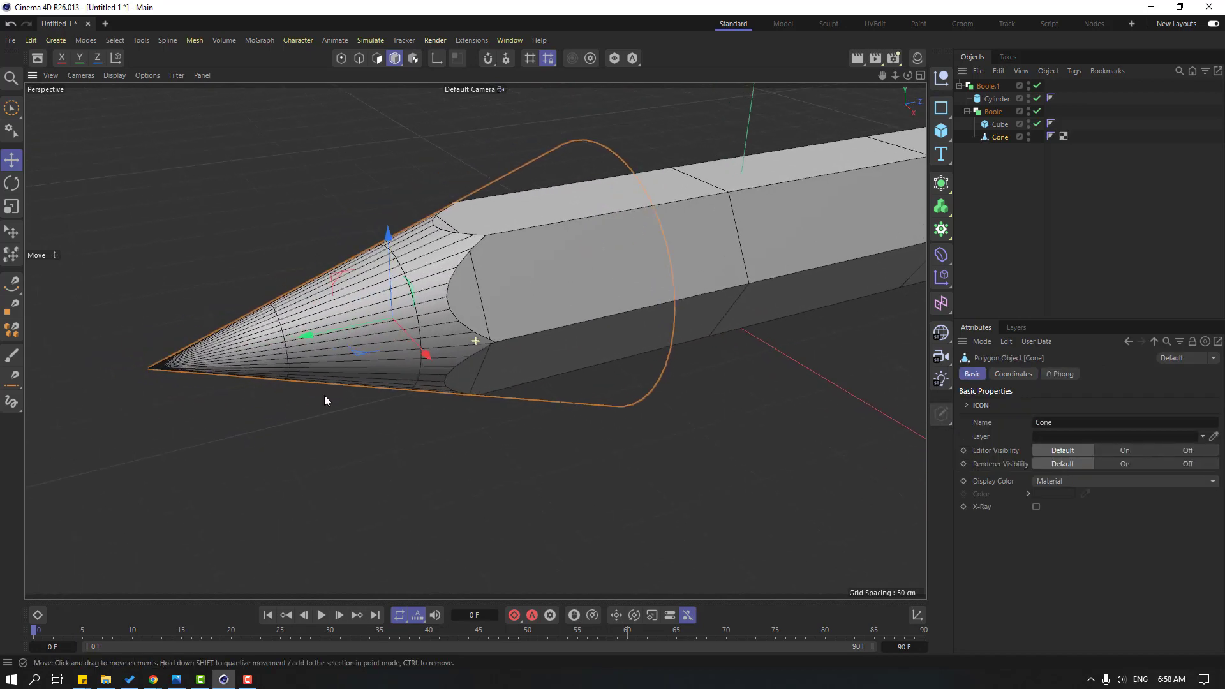
{"action": "left_click", "coordinate": [358, 58]}
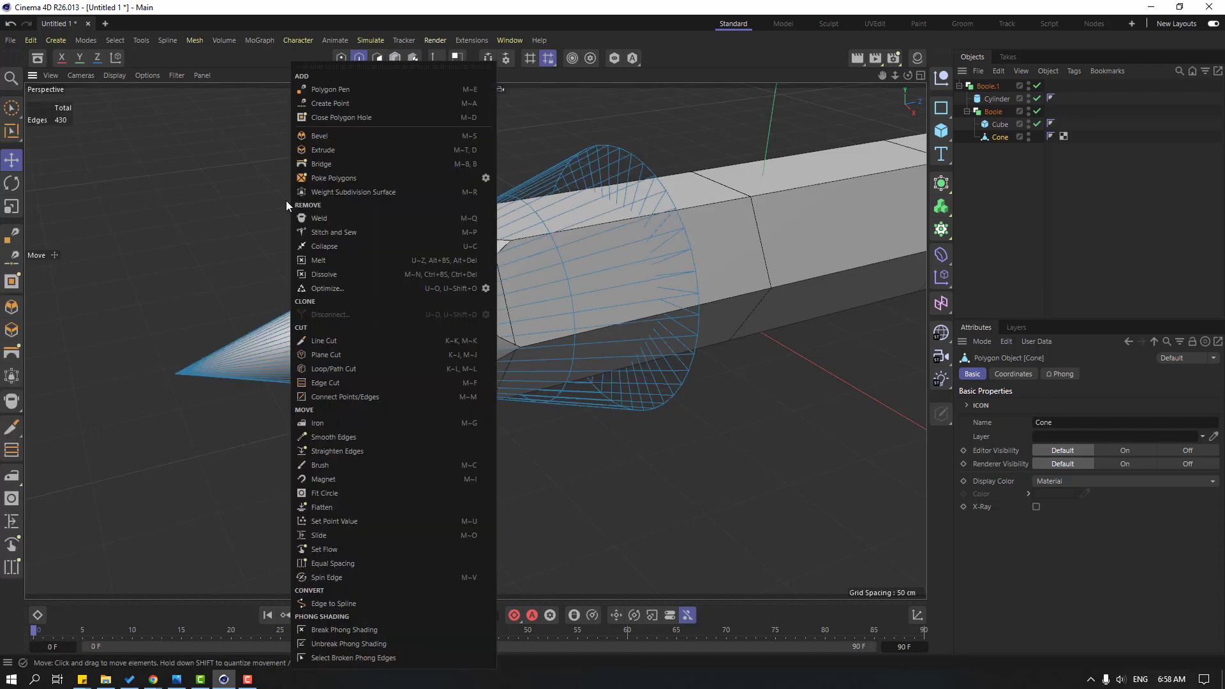
- Add a loop cut around the cone at about 97% offset, just behind the edge ring nearest the tip
{"action": "left_click", "coordinate": [337, 369]}
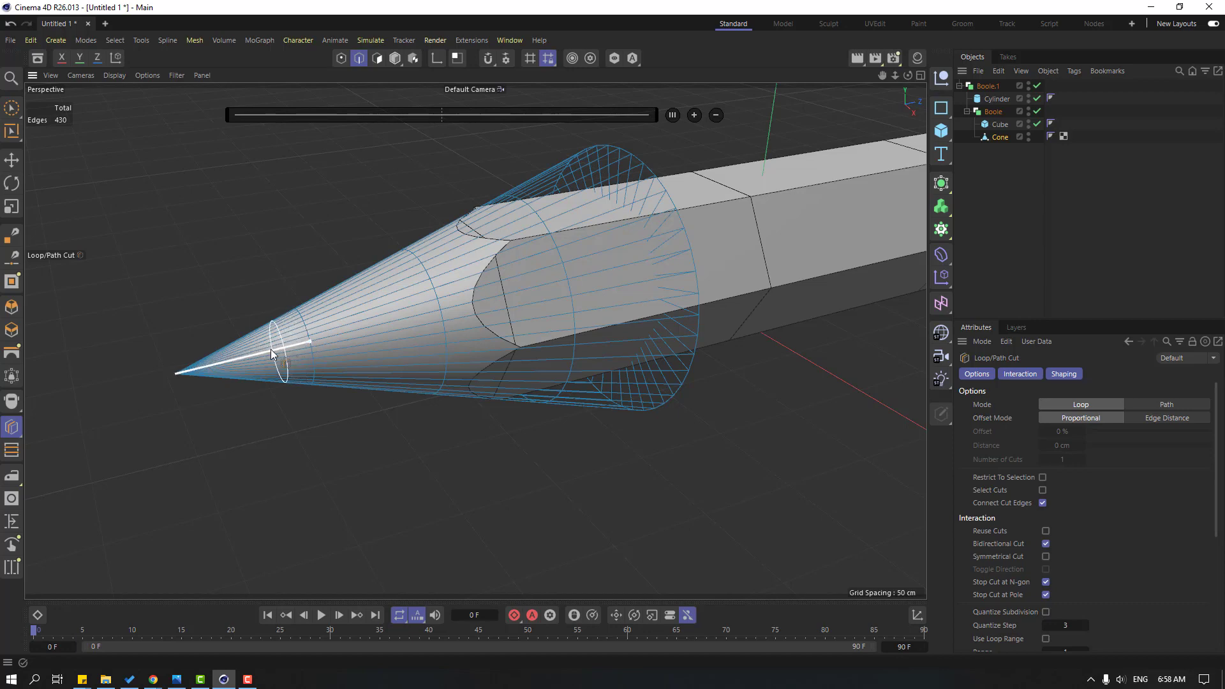
{"action": "scroll", "coordinate": [271, 350], "scroll_direction": "up", "scroll_amount": 5}
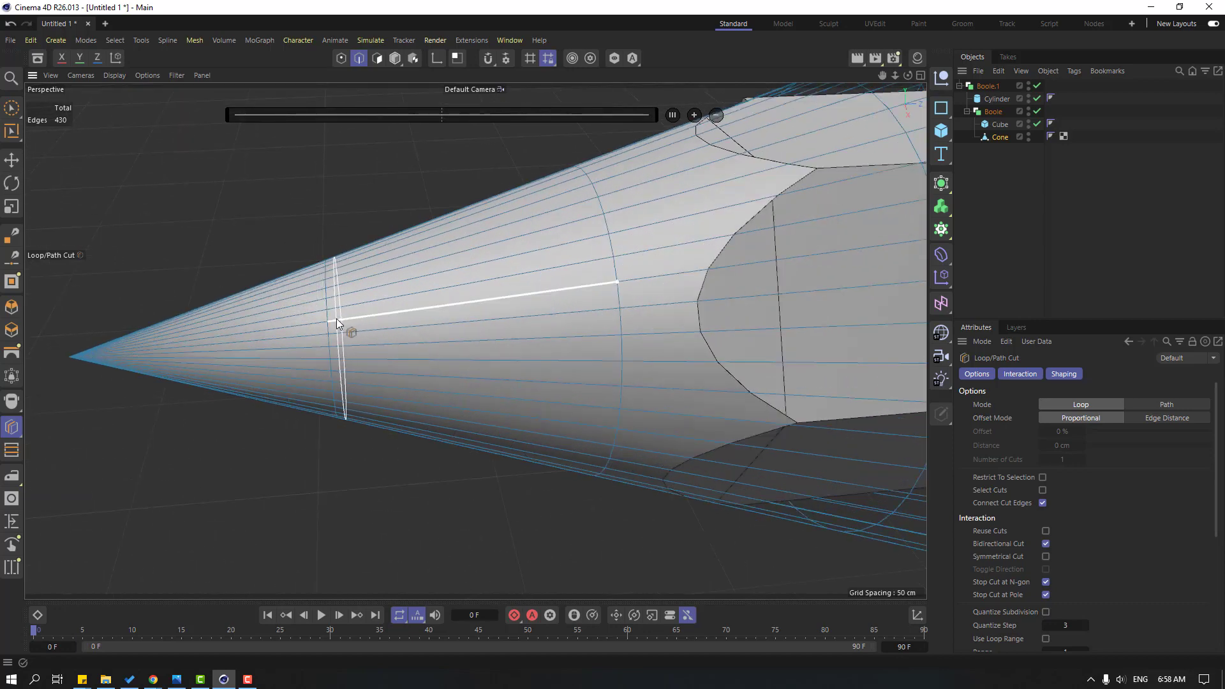
{"action": "left_click", "coordinate": [335, 319]}
{"action": "scroll", "coordinate": [250, 470], "scroll_direction": "down", "scroll_amount": 2}
{"action": "left_click_drag", "start_coordinate": [280, 469], "coordinate": [236, 486], "text": "alt"}
{"action": "scroll", "coordinate": [335, 437], "scroll_direction": "up", "scroll_amount": 10}
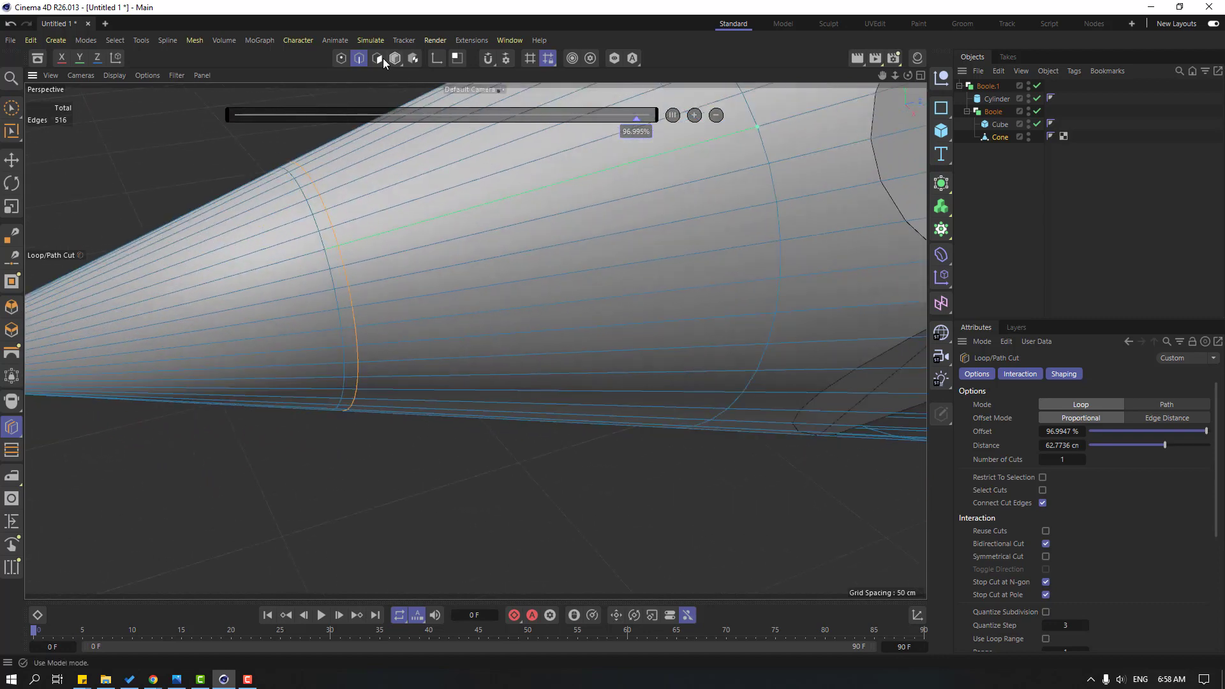
- Select the narrow ring of polygons between the two close edge loops near the tip with Loop Selection in polygon mode
{"action": "left_click", "coordinate": [377, 59]}
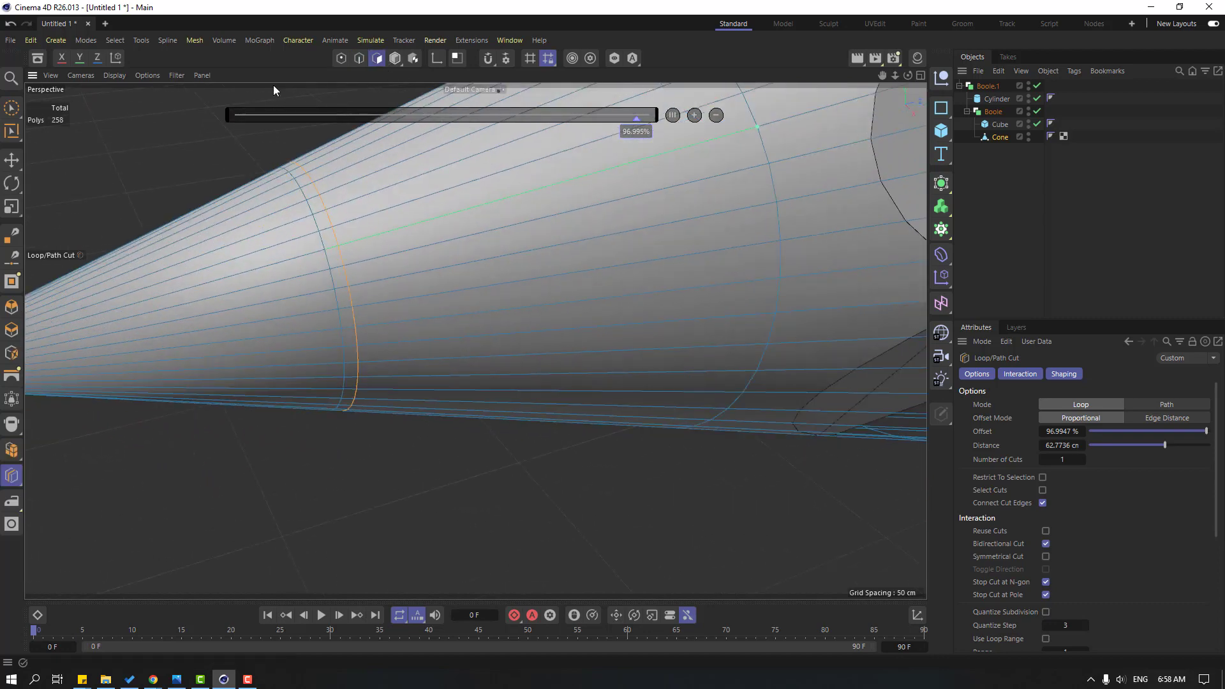
{"action": "left_click", "coordinate": [12, 163]}
{"action": "left_click", "coordinate": [115, 41]}
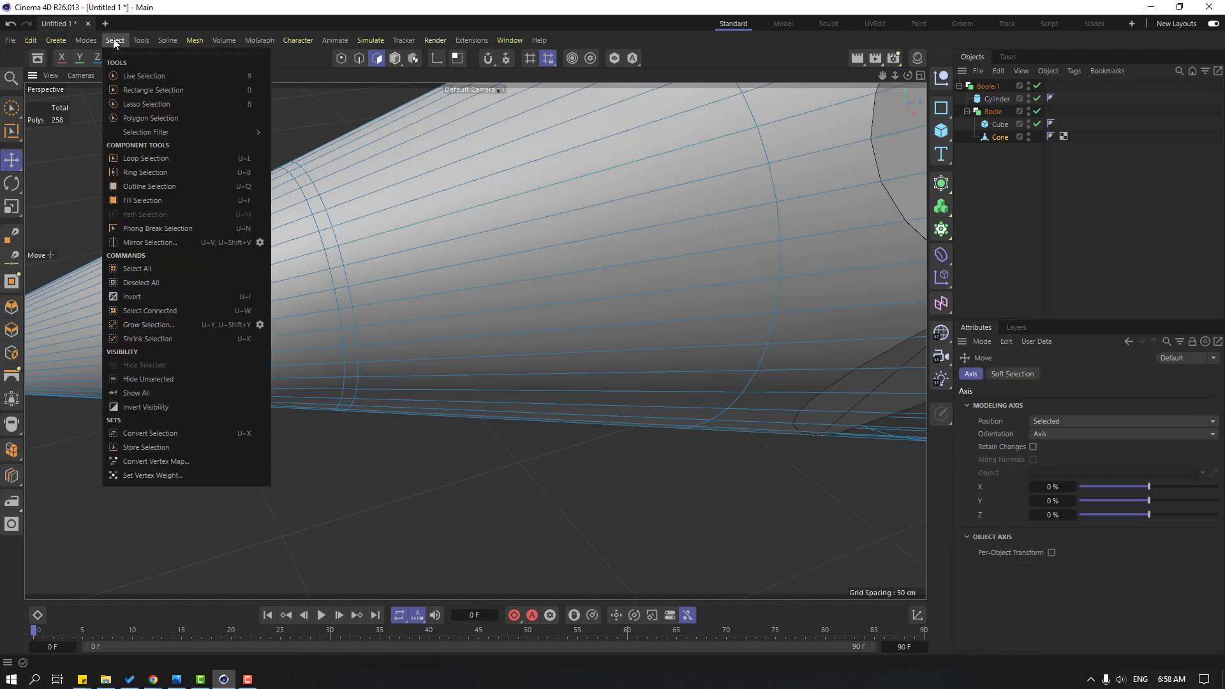
{"action": "left_click", "coordinate": [144, 158]}
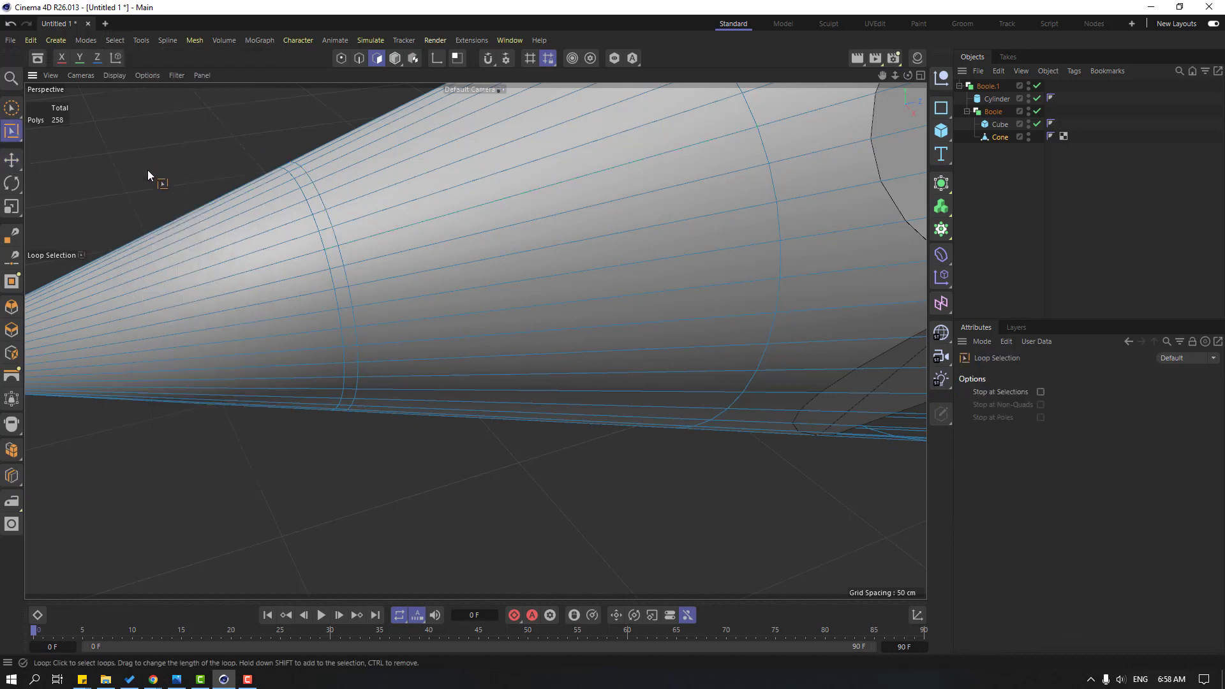
{"action": "left_click", "coordinate": [338, 265]}
{"action": "scroll", "coordinate": [249, 385], "scroll_direction": "up", "scroll_amount": 1}
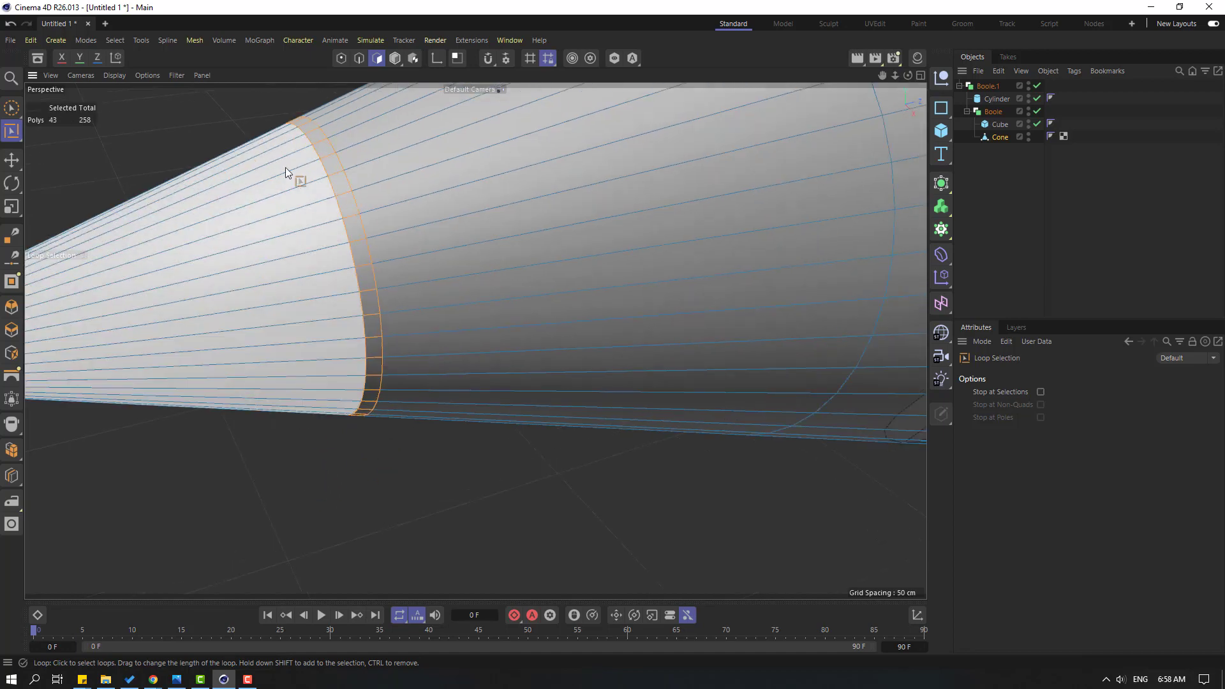
- Extrude the selected polygon ring slightly inward to form a thin groove around the tip, and clear the selection
{"action": "key", "text": "e"}
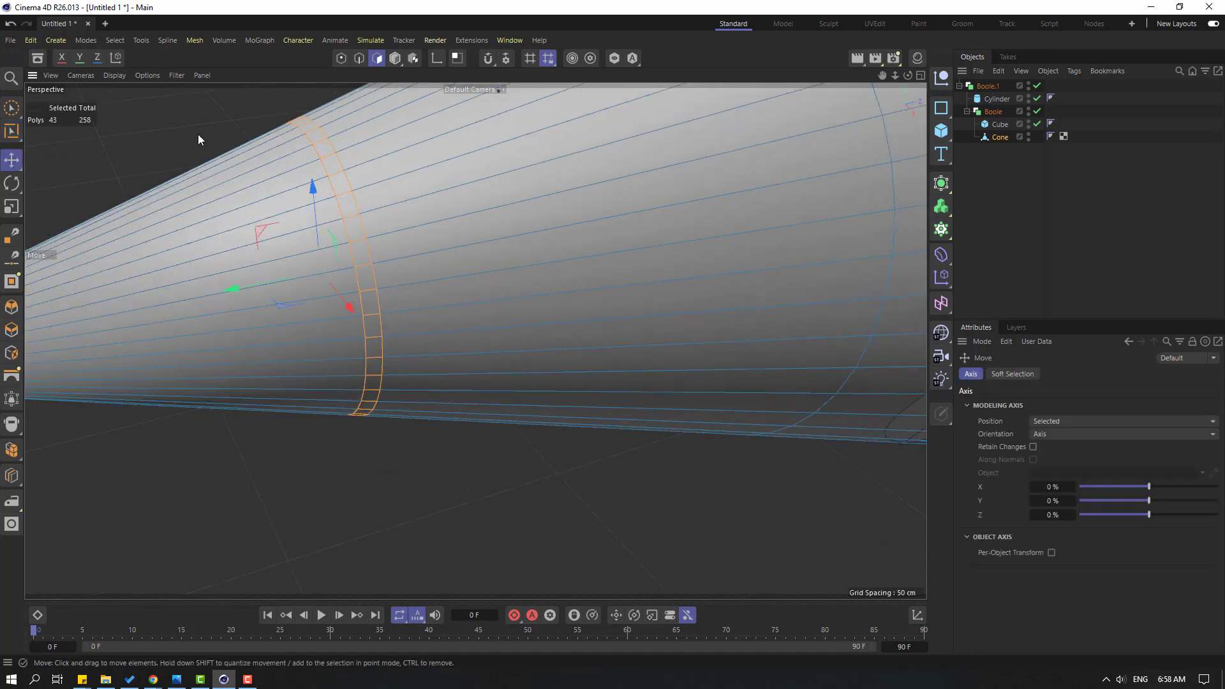
{"action": "key", "text": "m"}
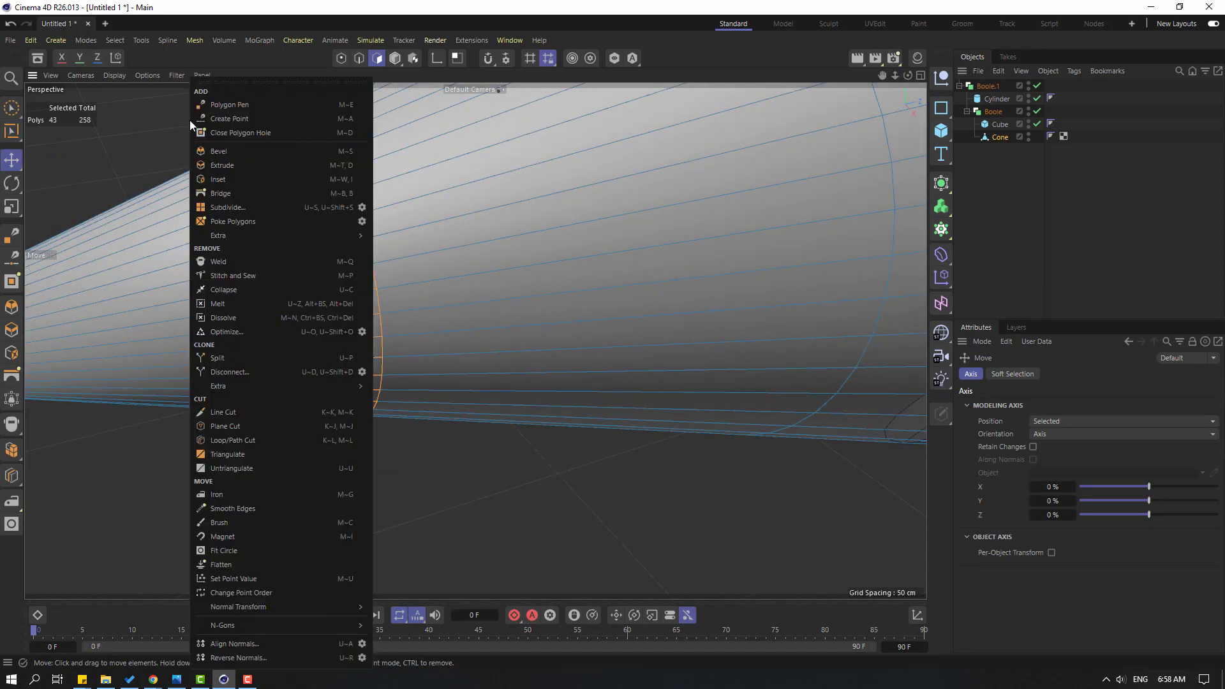
{"action": "left_click", "coordinate": [216, 166]}
{"action": "left_click_drag", "start_coordinate": [347, 203], "coordinate": [326, 231]}
{"action": "scroll", "coordinate": [326, 232], "scroll_direction": "down", "scroll_amount": 2}
{"action": "left_click", "coordinate": [11, 161]}
{"action": "left_click", "coordinate": [51, 169]}
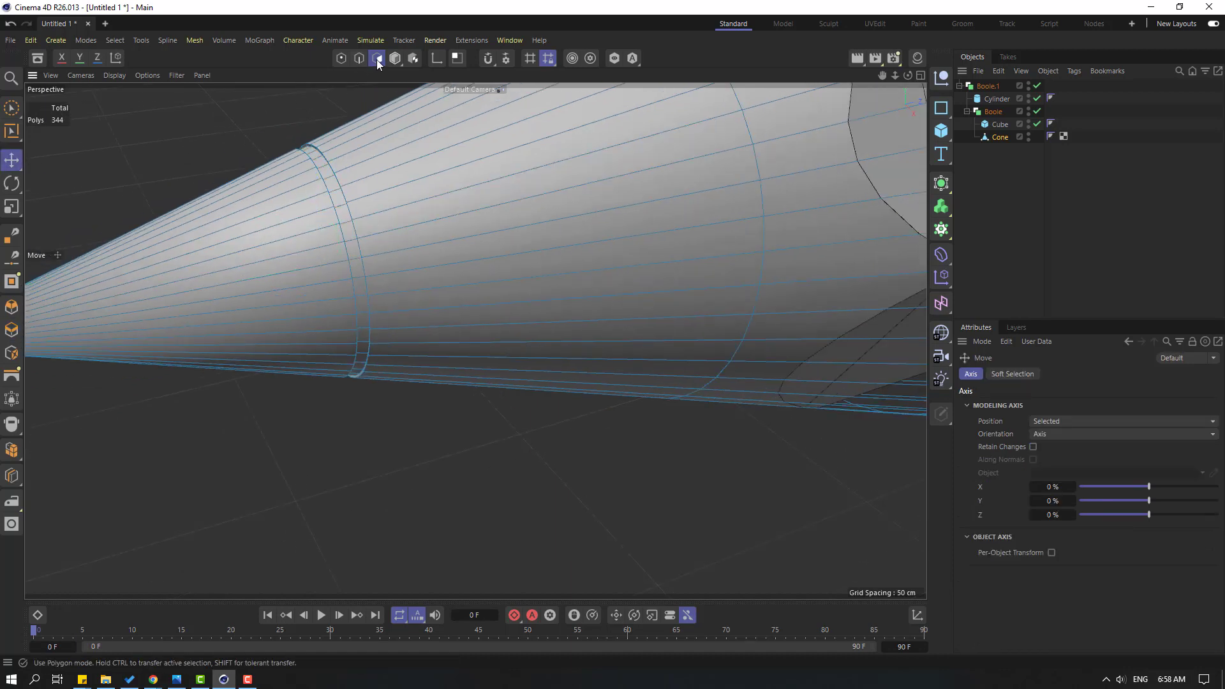
- Select the ring of polygons forming the cone's pointed tip with Loop Selection
{"action": "left_click", "coordinate": [115, 41]}
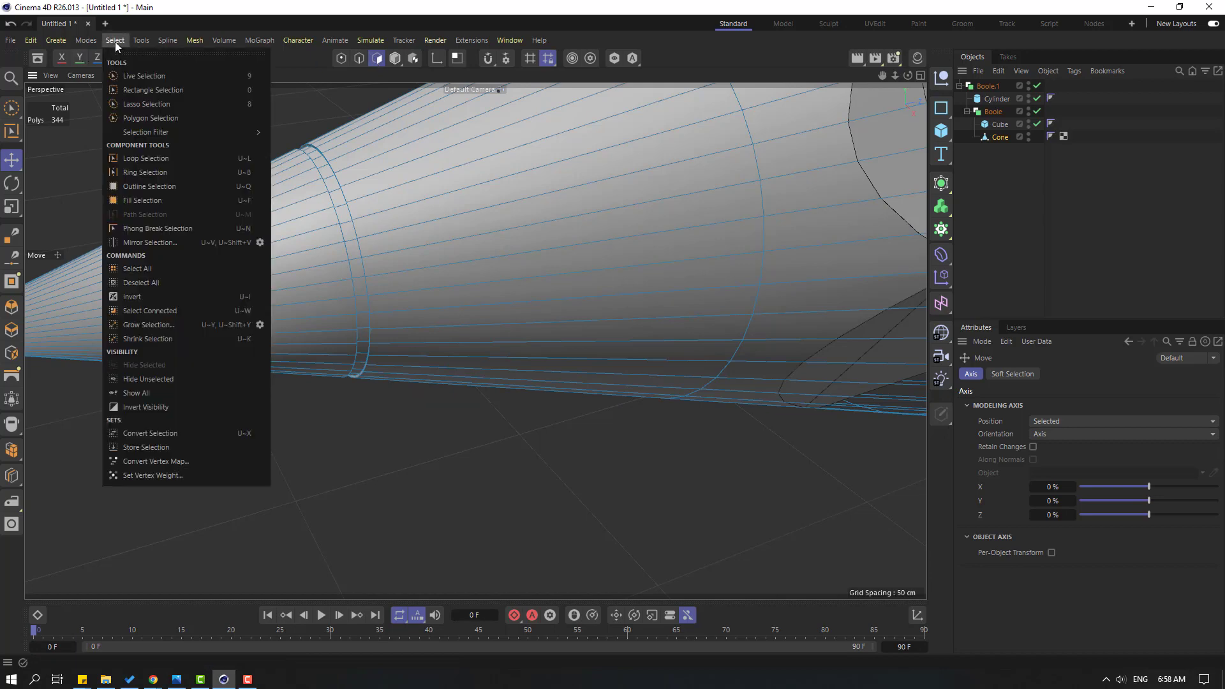
{"action": "left_click", "coordinate": [125, 158]}
{"action": "left_click_drag", "start_coordinate": [216, 281], "coordinate": [450, 313], "text": "alt"}
{"action": "left_click", "coordinate": [465, 250]}
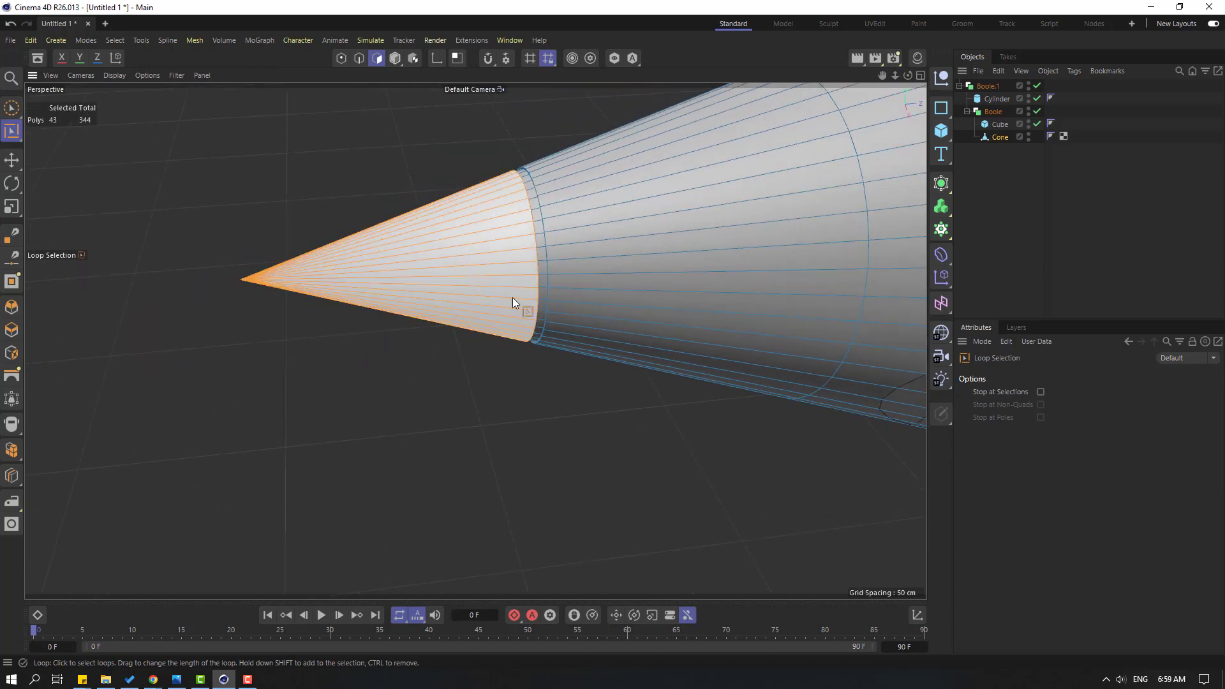
- Create a dark grey material with colour value V at 30% and apply it to the selected tip polygons
{"action": "left_click", "coordinate": [917, 58]}
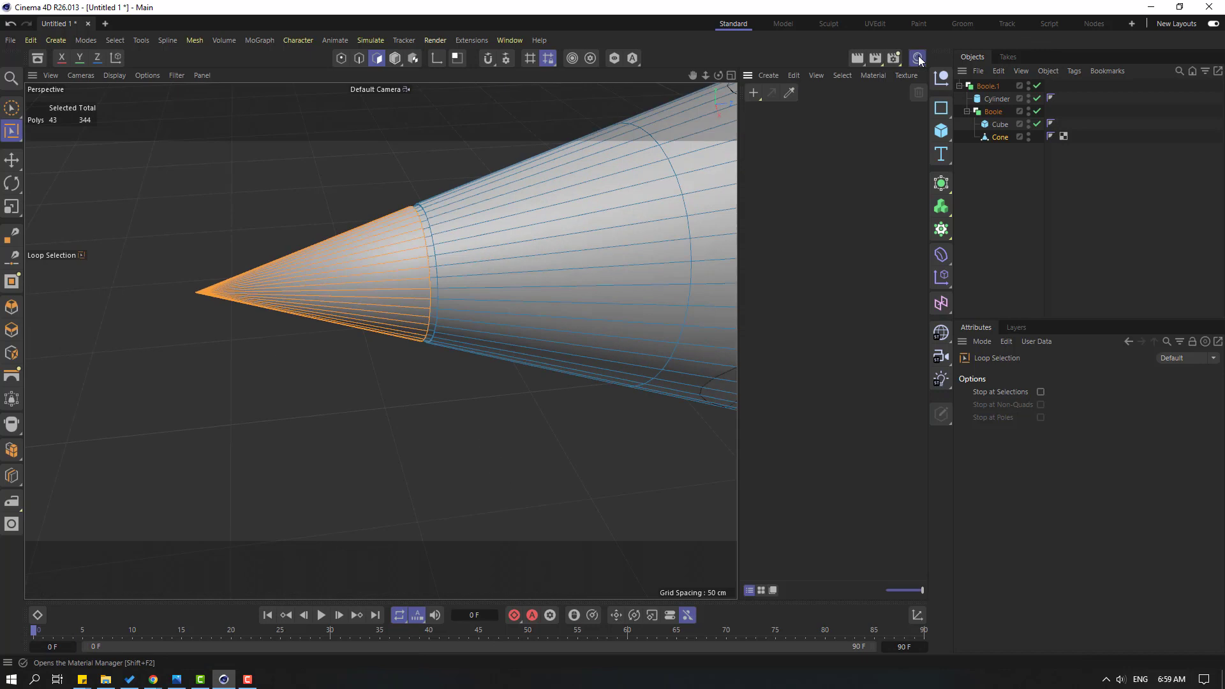
{"action": "left_click", "coordinate": [754, 96]}
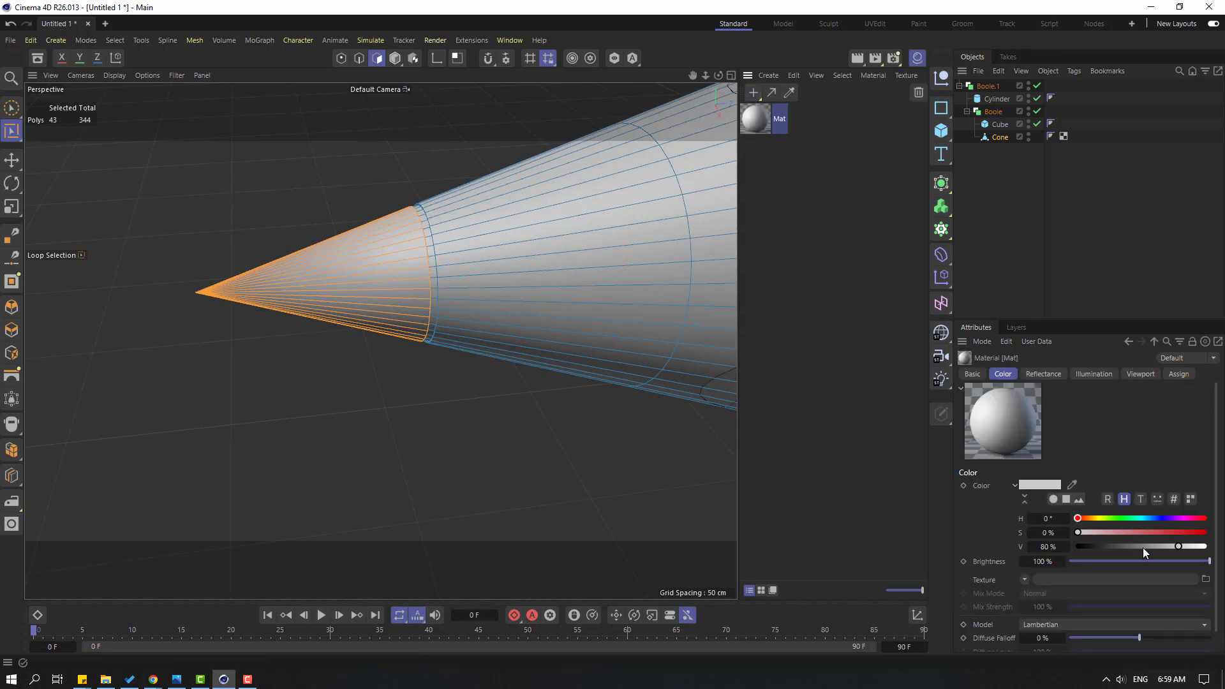
{"action": "left_click_drag", "start_coordinate": [1143, 548], "coordinate": [1115, 546]}
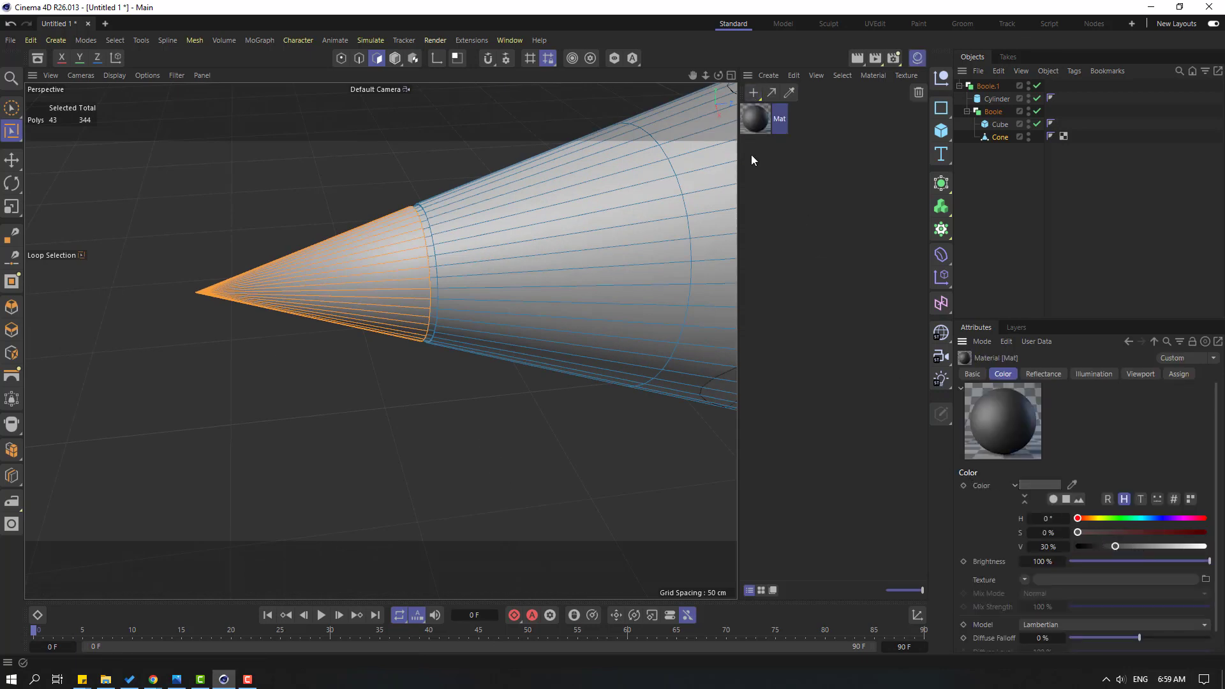
{"action": "left_click_drag", "start_coordinate": [356, 265], "coordinate": [360, 261]}
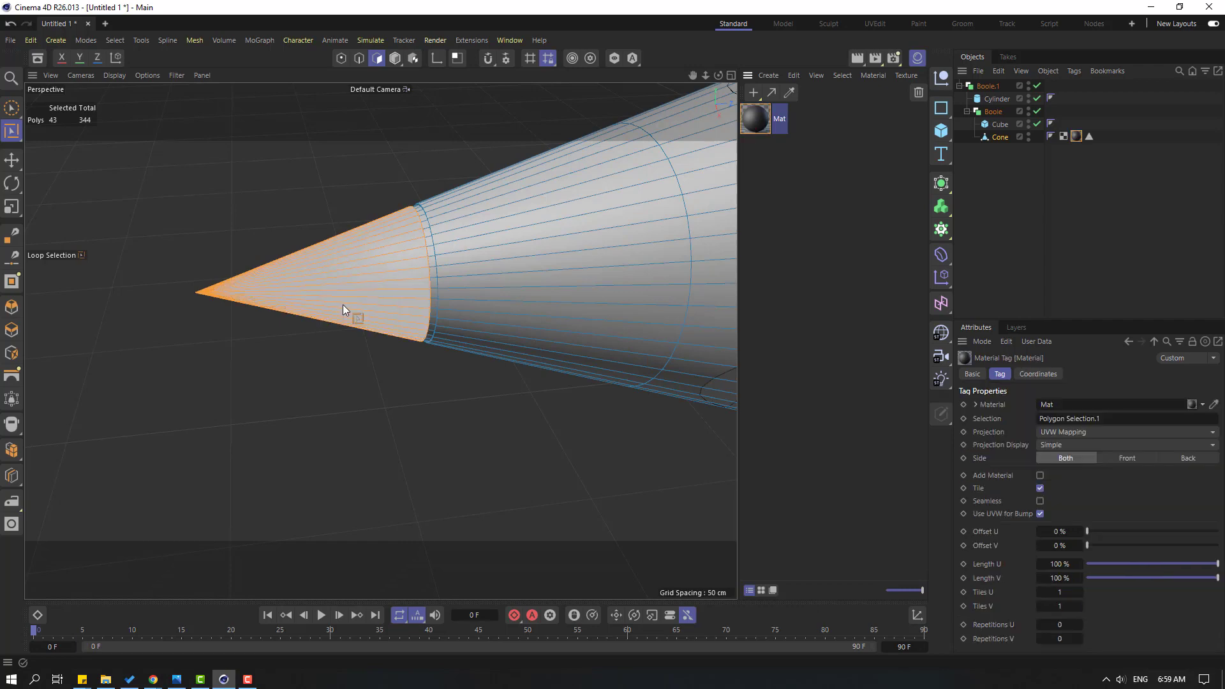
- Select the narrow groove ring of polygons just behind the dark tip with Loop Selection
{"action": "left_click", "coordinate": [334, 426]}
{"action": "left_click_drag", "start_coordinate": [342, 423], "coordinate": [355, 390], "text": "alt"}
{"action": "scroll", "coordinate": [299, 308], "scroll_direction": "up", "scroll_amount": 5}
{"action": "mouse_move", "coordinate": [300, 307]}
{"action": "left_mouse_down", "text": "alt"}
{"action": "mouse_move", "coordinate": [527, 400]}
{"action": "mouse_move", "coordinate": [501, 301]}
{"action": "left_mouse_up", "text": "alt"}
{"action": "left_click", "coordinate": [491, 223]}
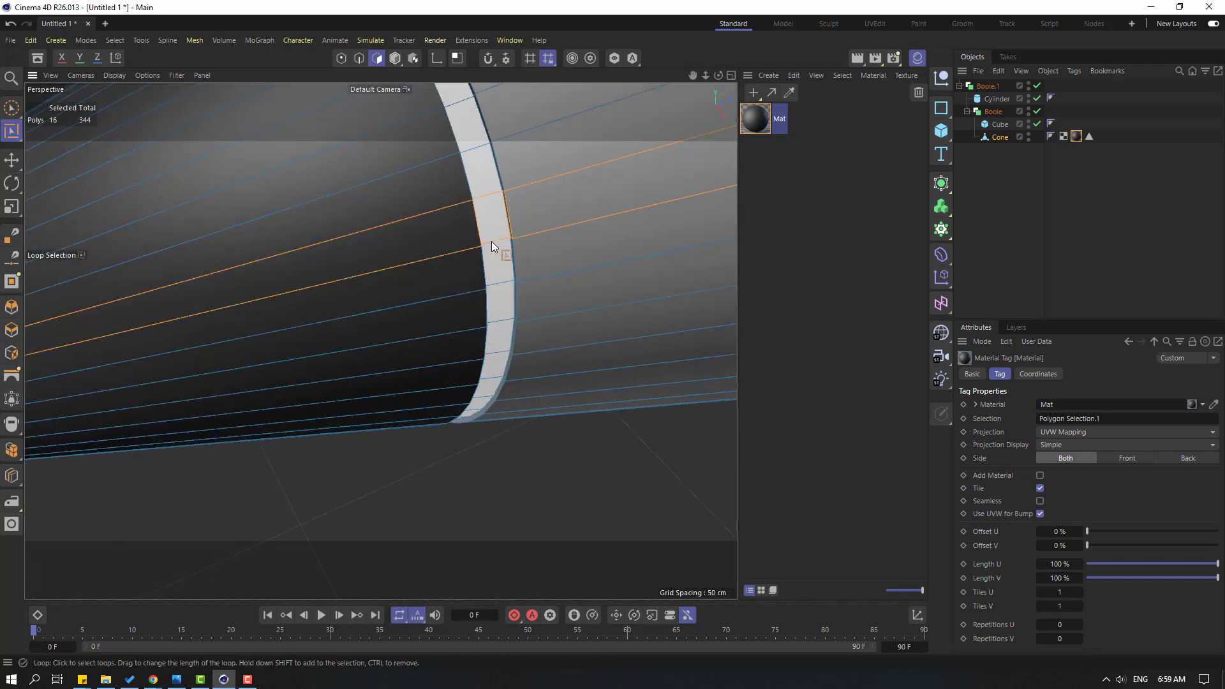
{"action": "left_click", "coordinate": [492, 255]}
{"action": "scroll", "coordinate": [491, 419], "scroll_direction": "down", "scroll_amount": 3}
{"action": "scroll", "coordinate": [491, 418], "scroll_direction": "down", "scroll_amount": 5}
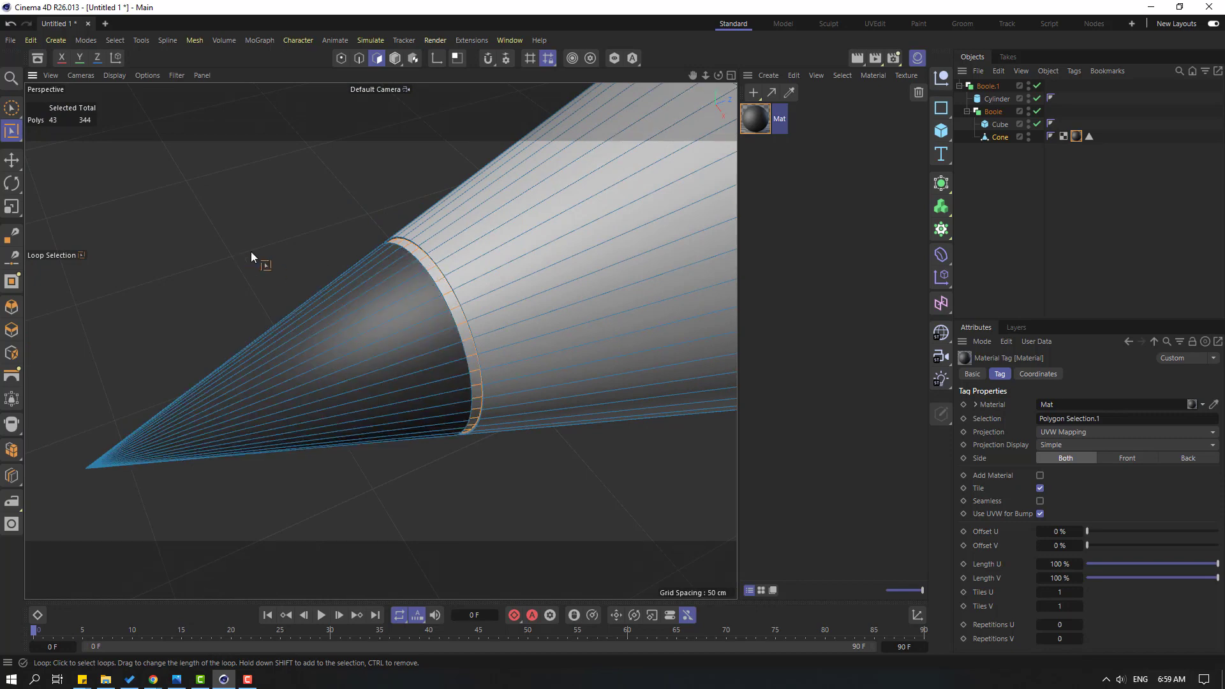
- Create a second dark grey material with colour value V at 33%, apply it to the selected groove ring, and clear the selection
{"action": "left_click", "coordinate": [752, 92]}
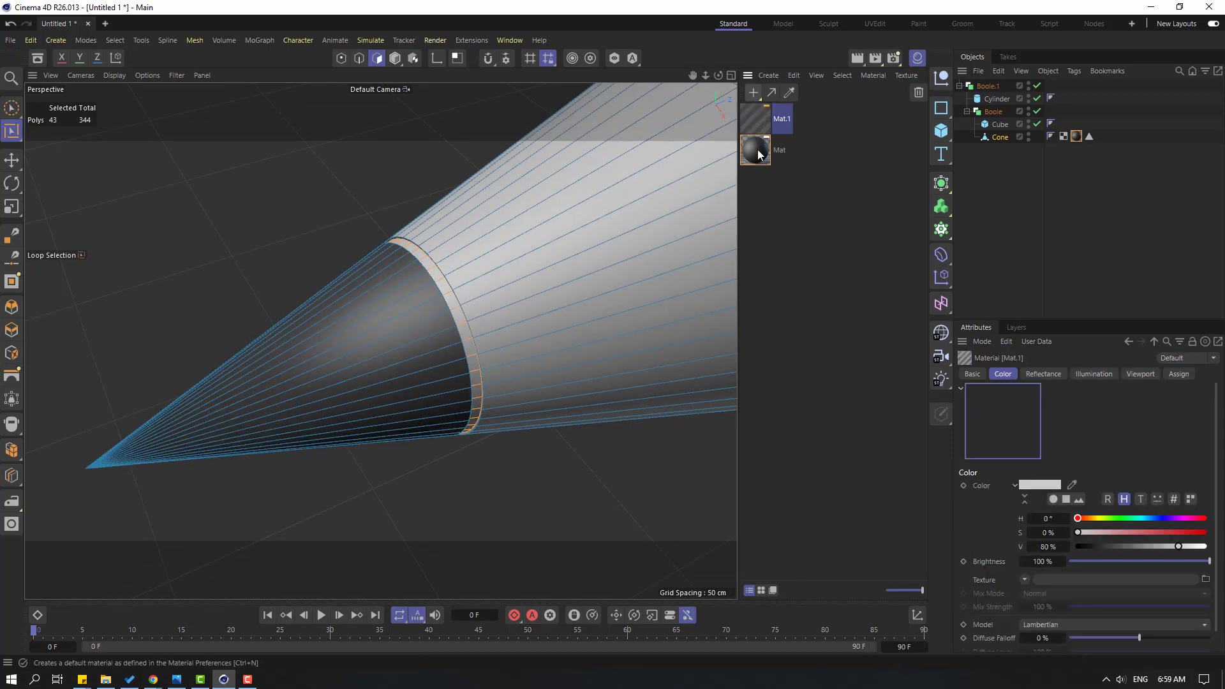
{"action": "left_click_drag", "start_coordinate": [1136, 549], "coordinate": [1119, 549]}
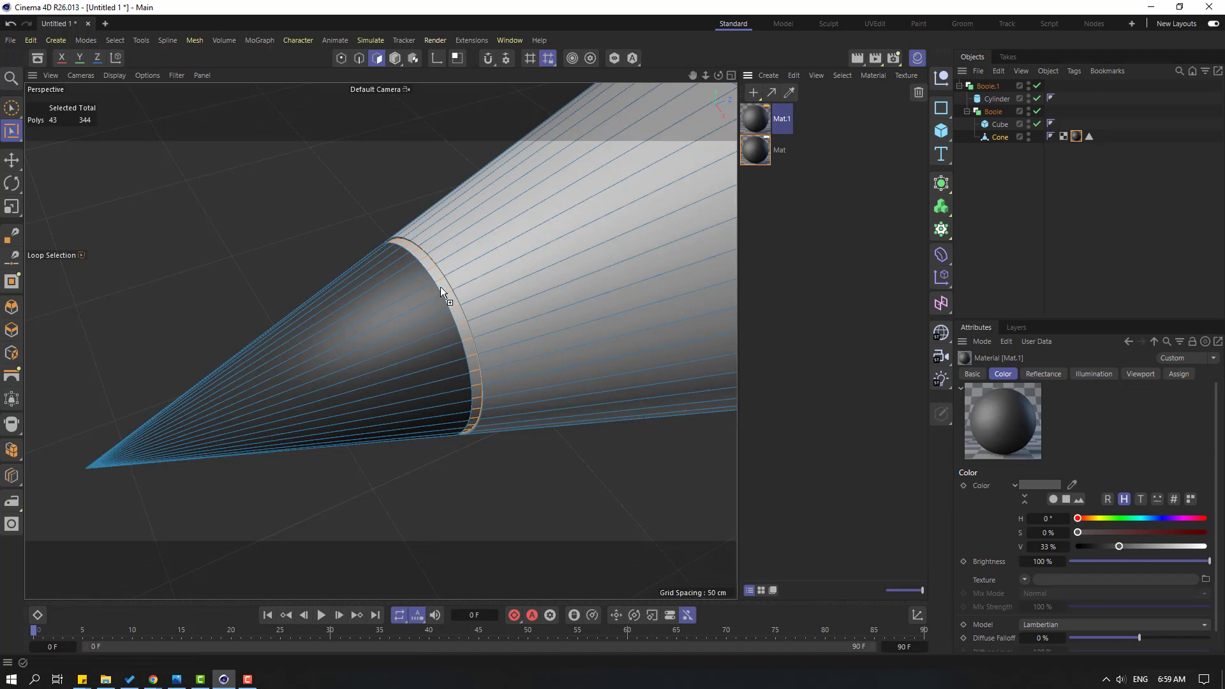
{"action": "left_click_drag", "start_coordinate": [440, 292], "coordinate": [441, 292]}
{"action": "left_click", "coordinate": [200, 194]}
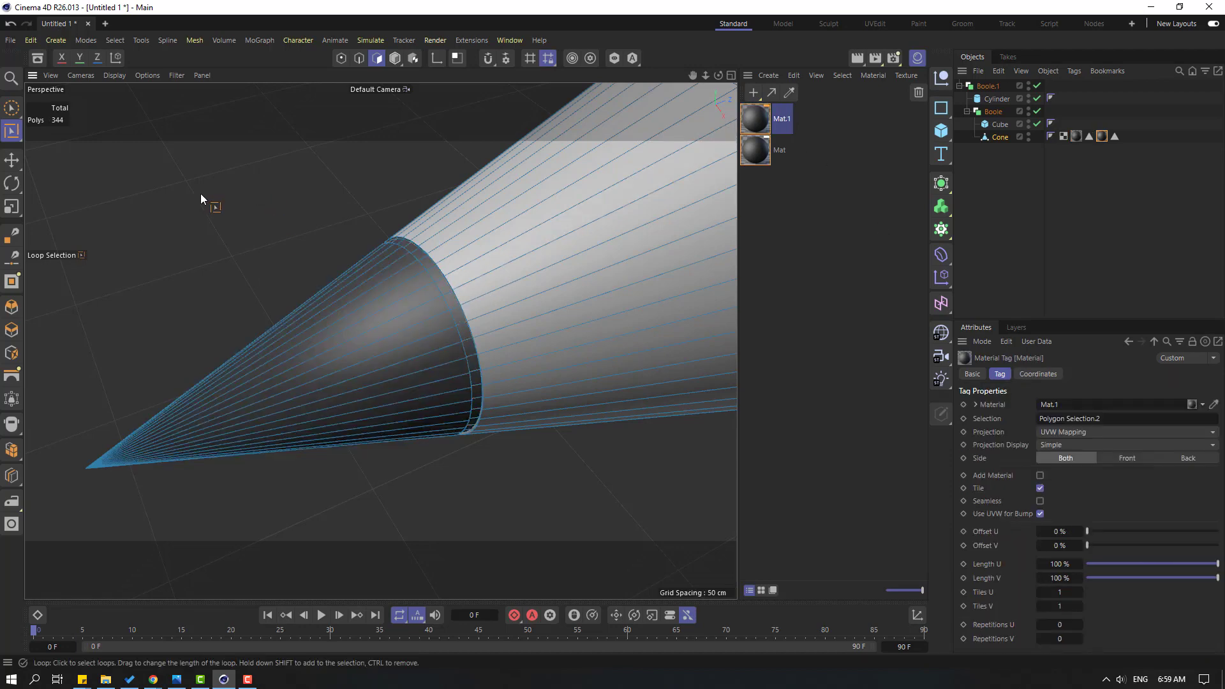
- Return to model mode with the Move tool and deselect the cone
{"action": "left_click", "coordinate": [11, 160]}
{"action": "mouse_move", "coordinate": [356, 287]}
{"action": "left_mouse_down", "text": "alt"}
{"action": "mouse_move", "coordinate": [600, 325]}
{"action": "mouse_move", "coordinate": [536, 370]}
{"action": "mouse_move", "coordinate": [422, 356]}
{"action": "mouse_move", "coordinate": [568, 344]}
{"action": "mouse_move", "coordinate": [380, 300]}
{"action": "mouse_move", "coordinate": [521, 327]}
{"action": "mouse_move", "coordinate": [679, 289]}
{"action": "left_mouse_up", "text": "alt"}
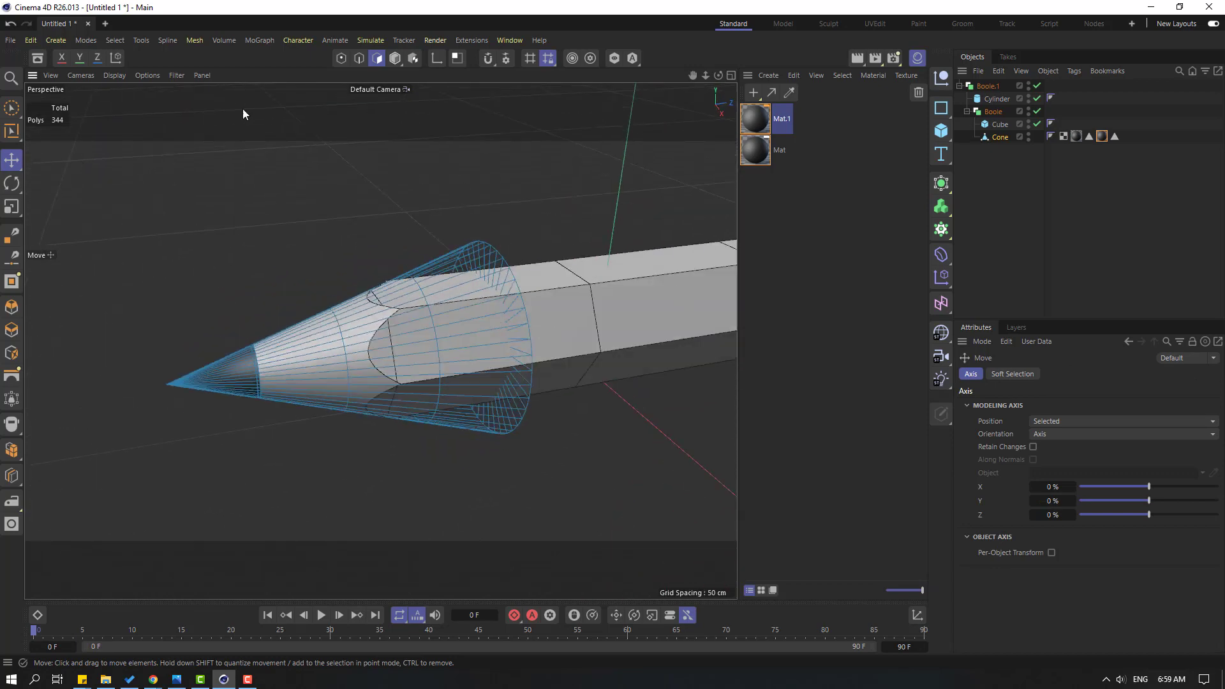
{"action": "left_click", "coordinate": [396, 59]}
{"action": "mouse_move", "coordinate": [400, 166]}
{"action": "left_mouse_down", "text": "alt"}
{"action": "mouse_move", "coordinate": [336, 203]}
{"action": "mouse_move", "coordinate": [388, 228]}
{"action": "mouse_move", "coordinate": [503, 228]}
{"action": "left_mouse_up", "text": "alt"}
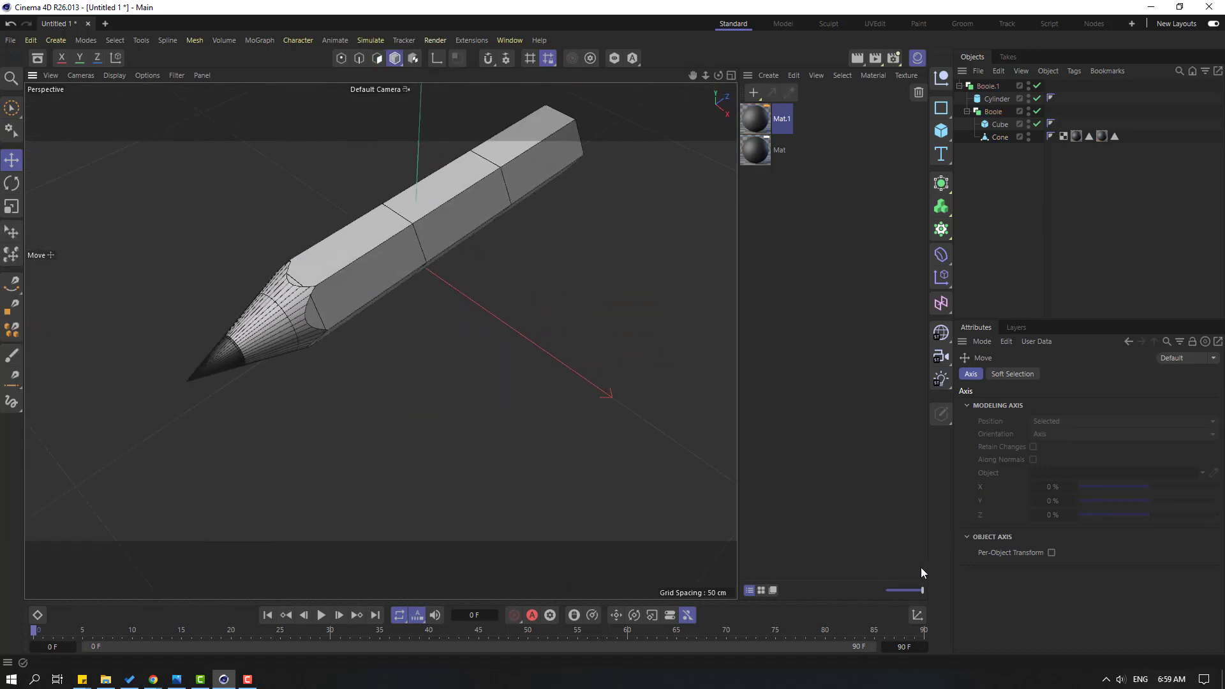
- Create a blue material with H 204°, S 67% and V 95%, and apply it to the pencil body cylinder
{"action": "left_click", "coordinate": [753, 92]}
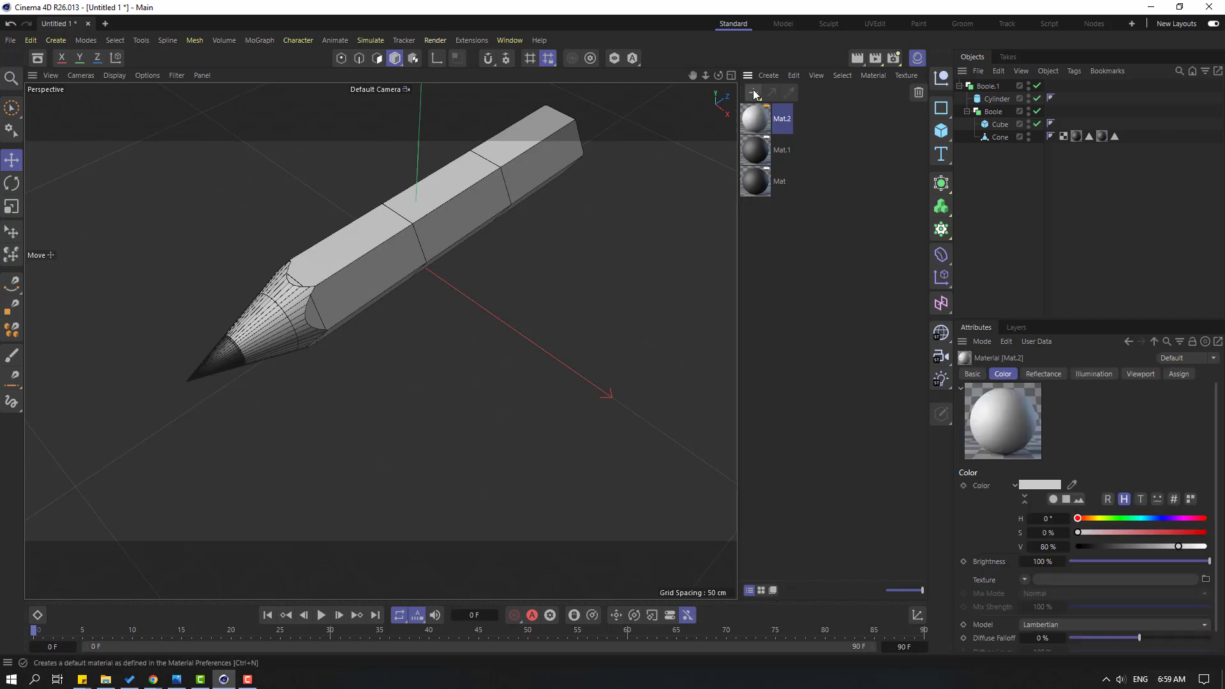
{"action": "left_click_drag", "start_coordinate": [1137, 519], "coordinate": [1197, 547]}
{"action": "left_click", "coordinate": [1178, 532]}
{"action": "left_click", "coordinate": [1162, 532]}
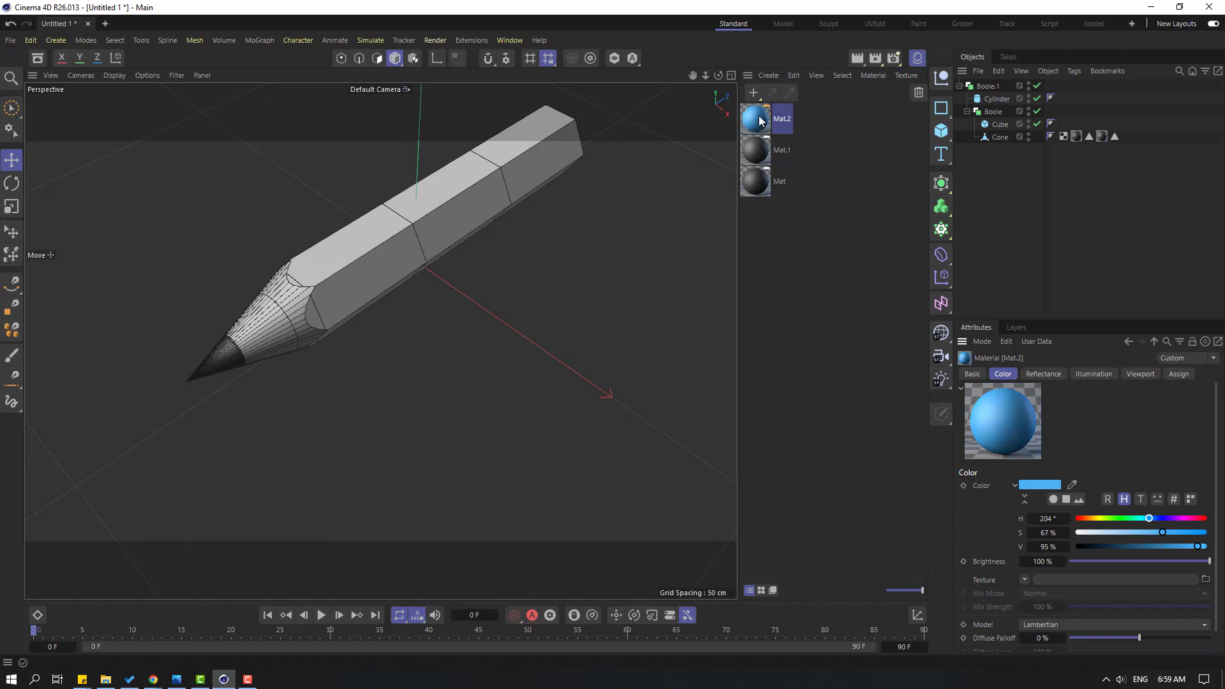
{"action": "mouse_move", "coordinate": [743, 132]}
{"action": "left_mouse_down"}
{"action": "mouse_move", "coordinate": [451, 201]}
{"action": "mouse_move", "coordinate": [459, 193]}
{"action": "left_mouse_up"}
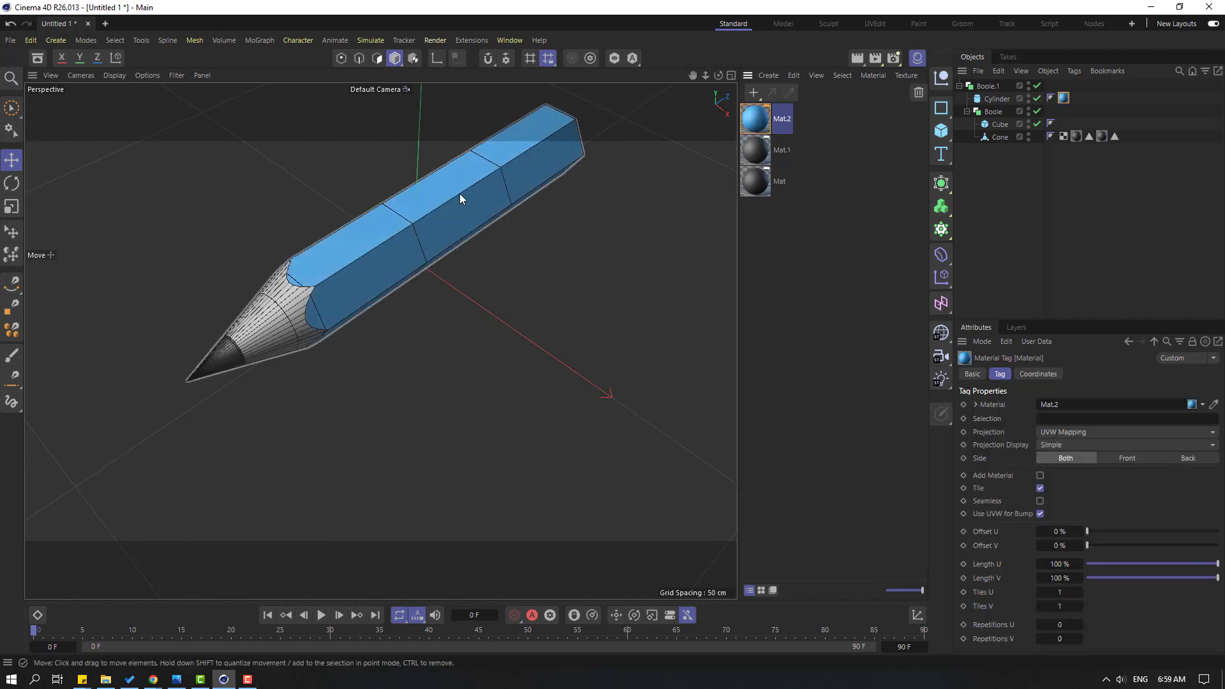
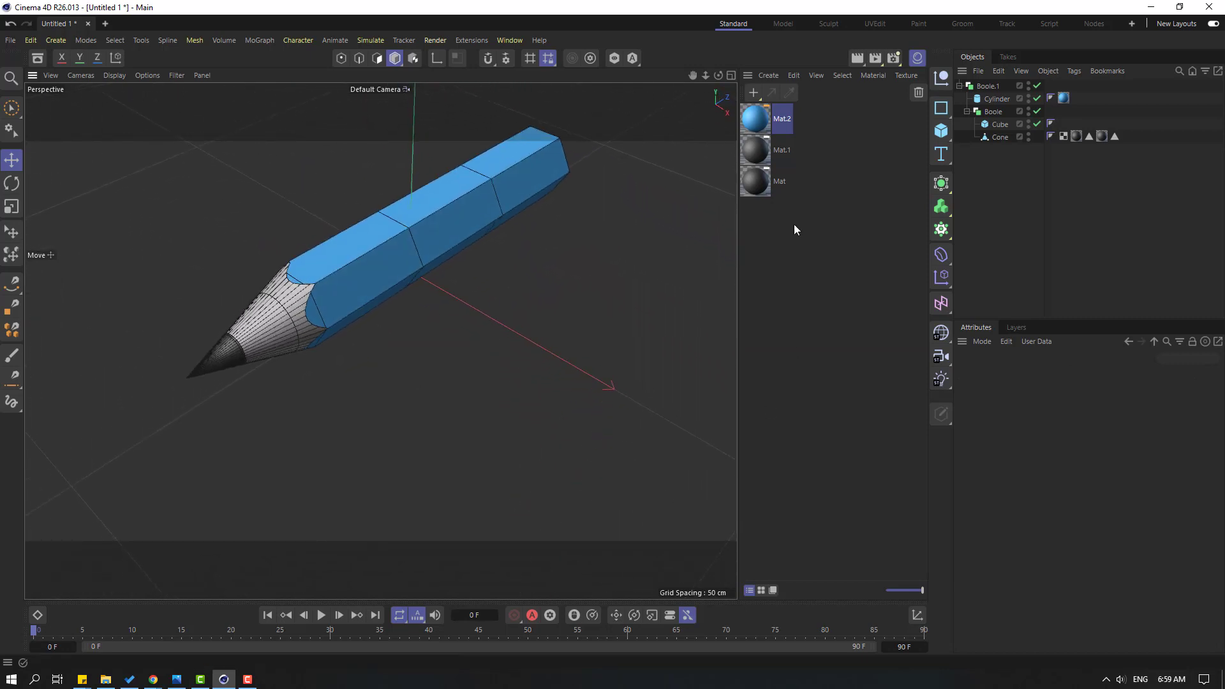
- Create a cream wood material with H 49°, S 22% and V 89%
{"action": "left_click", "coordinate": [752, 93]}
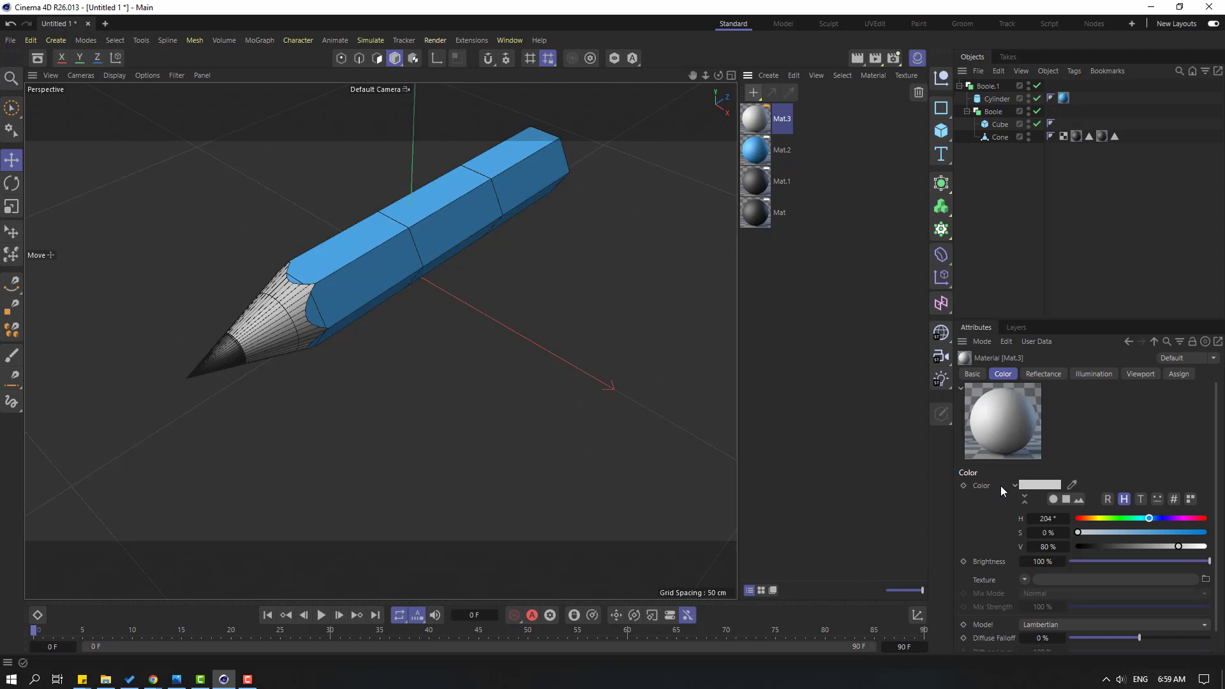
{"action": "left_click", "coordinate": [1093, 520]}
{"action": "left_click", "coordinate": [1105, 532]}
{"action": "left_click_drag", "start_coordinate": [1184, 546], "coordinate": [1191, 548]}
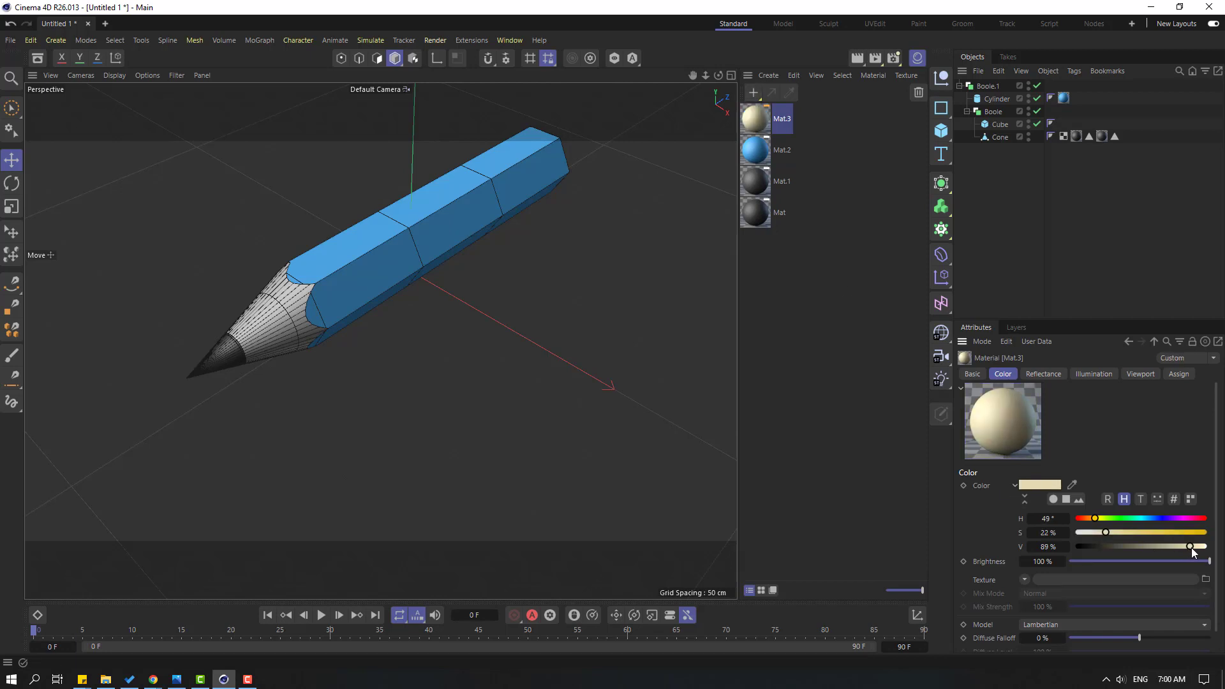
- Select the cone's two polygon loops behind the dark groove with Loop Selection in polygon mode
{"action": "scroll", "coordinate": [265, 345], "scroll_direction": "up", "scroll_amount": 6}
{"action": "middle_click_drag", "start_coordinate": [503, 347], "coordinate": [492, 374], "text": "alt"}
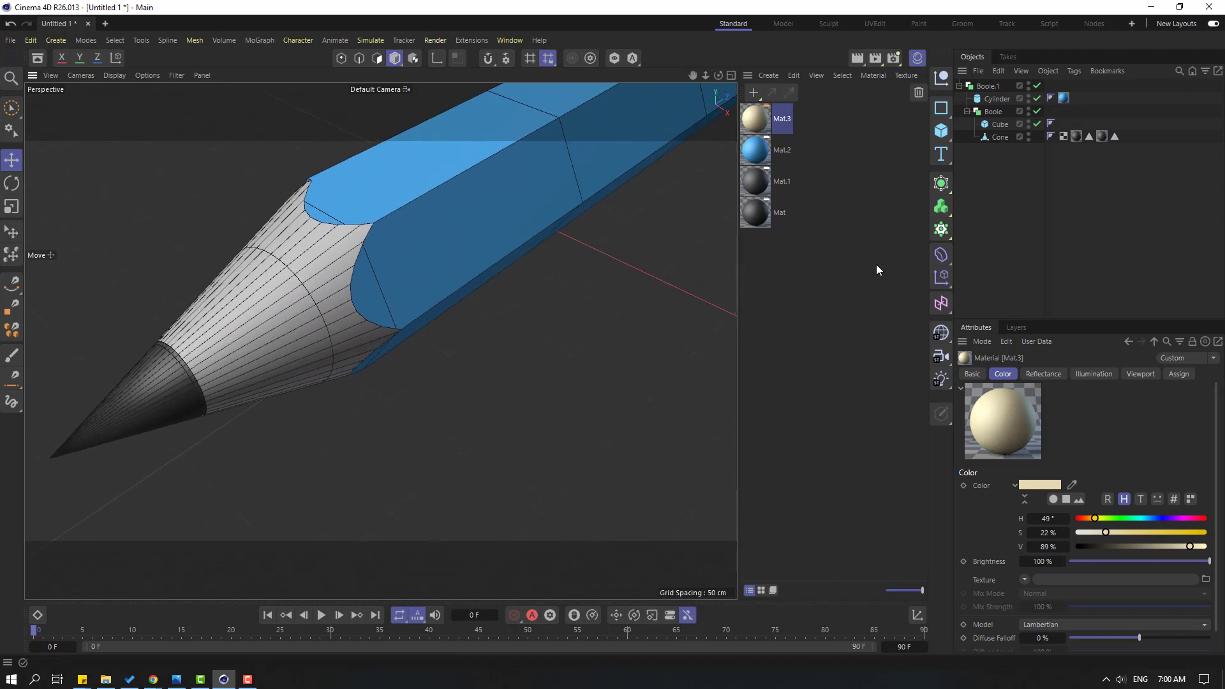
{"action": "left_click", "coordinate": [999, 137]}
{"action": "left_click", "coordinate": [377, 58]}
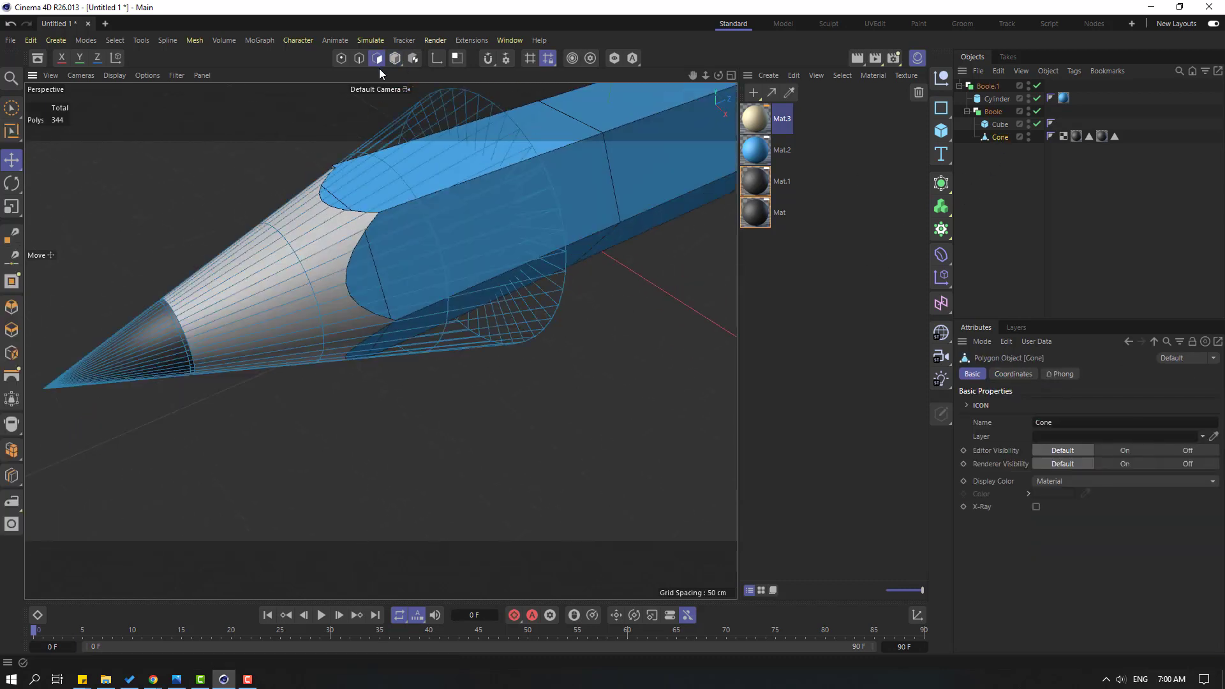
{"action": "left_click_drag", "start_coordinate": [348, 254], "coordinate": [252, 249], "text": "alt"}
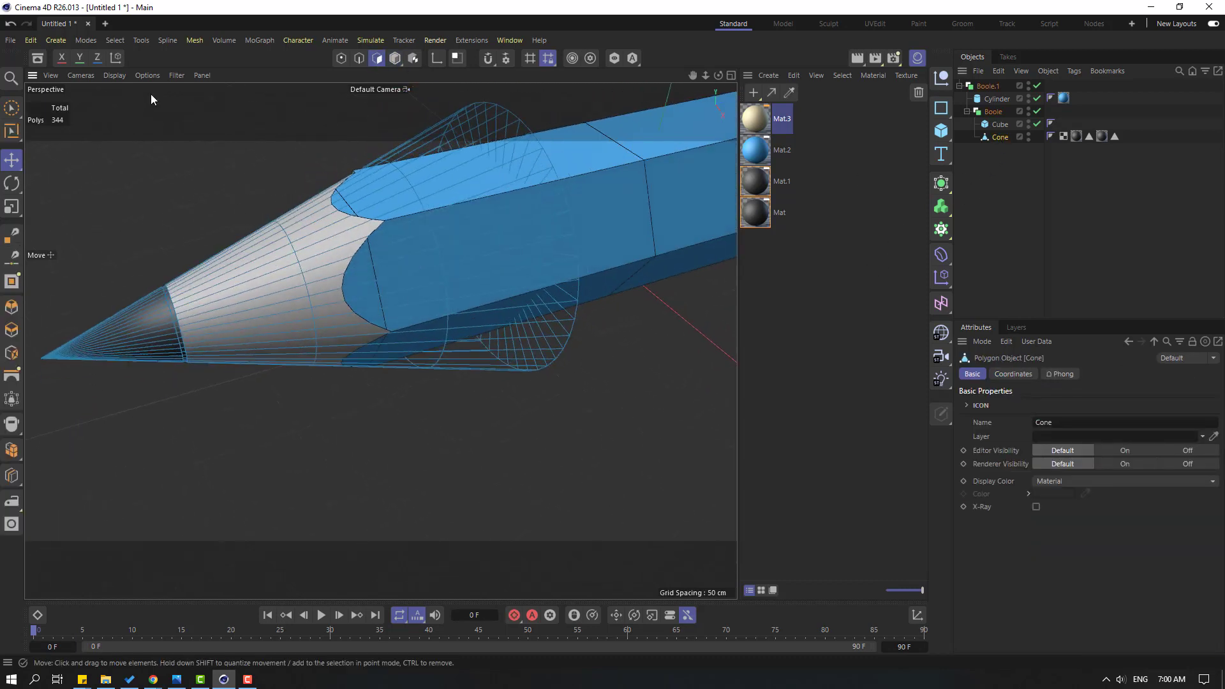
{"action": "left_click", "coordinate": [112, 43]}
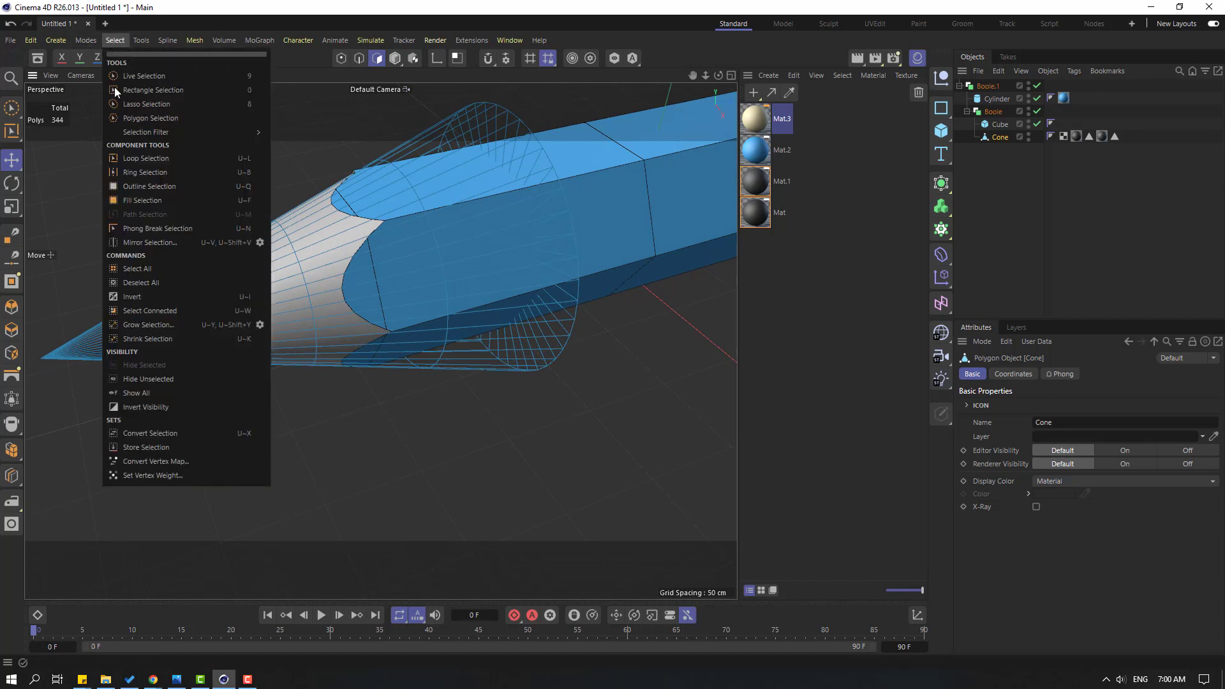
{"action": "left_click", "coordinate": [128, 170]}
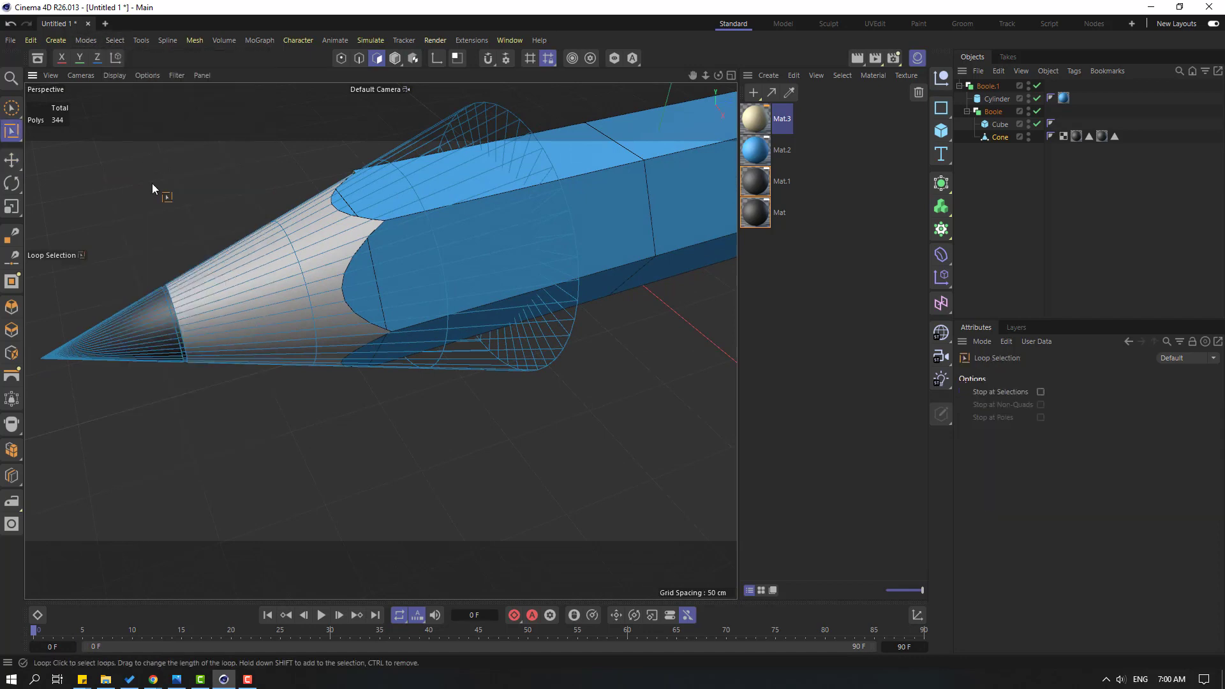
{"action": "left_click", "coordinate": [274, 263]}
{"action": "left_click", "coordinate": [328, 246], "text": "shift"}
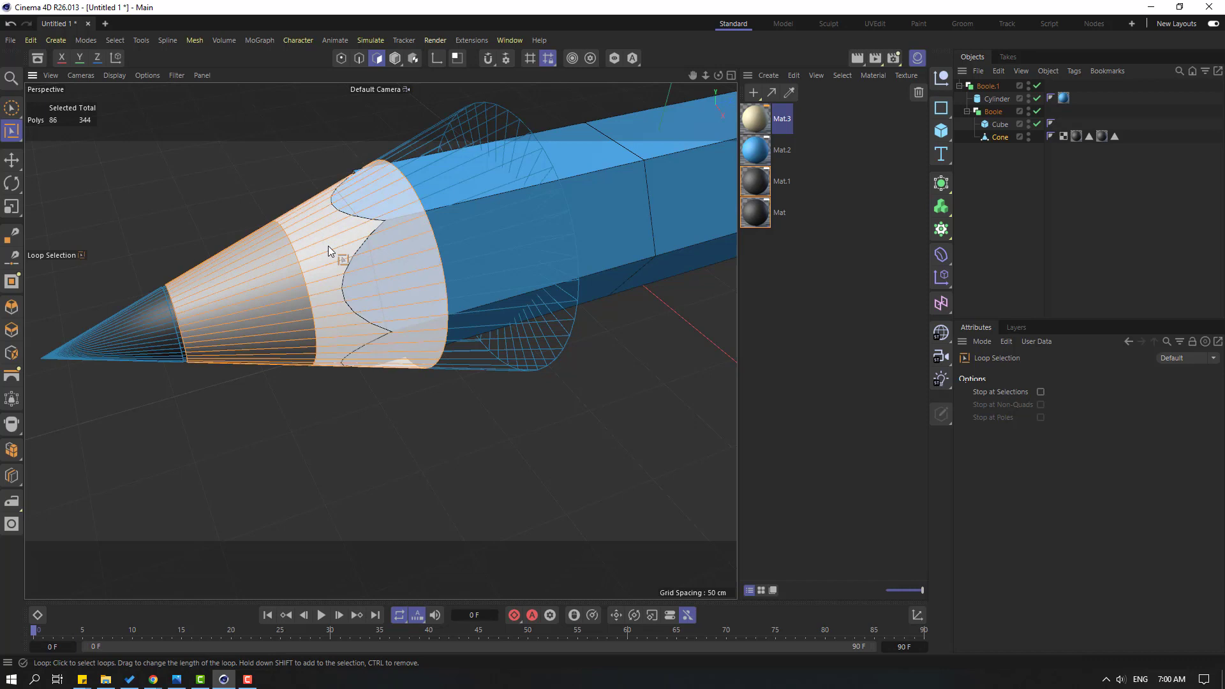
- Apply the cream material to the selected cone polygons, return to model mode with the Move tool, and deselect the cone
{"action": "left_click_drag", "start_coordinate": [759, 117], "coordinate": [324, 246]}
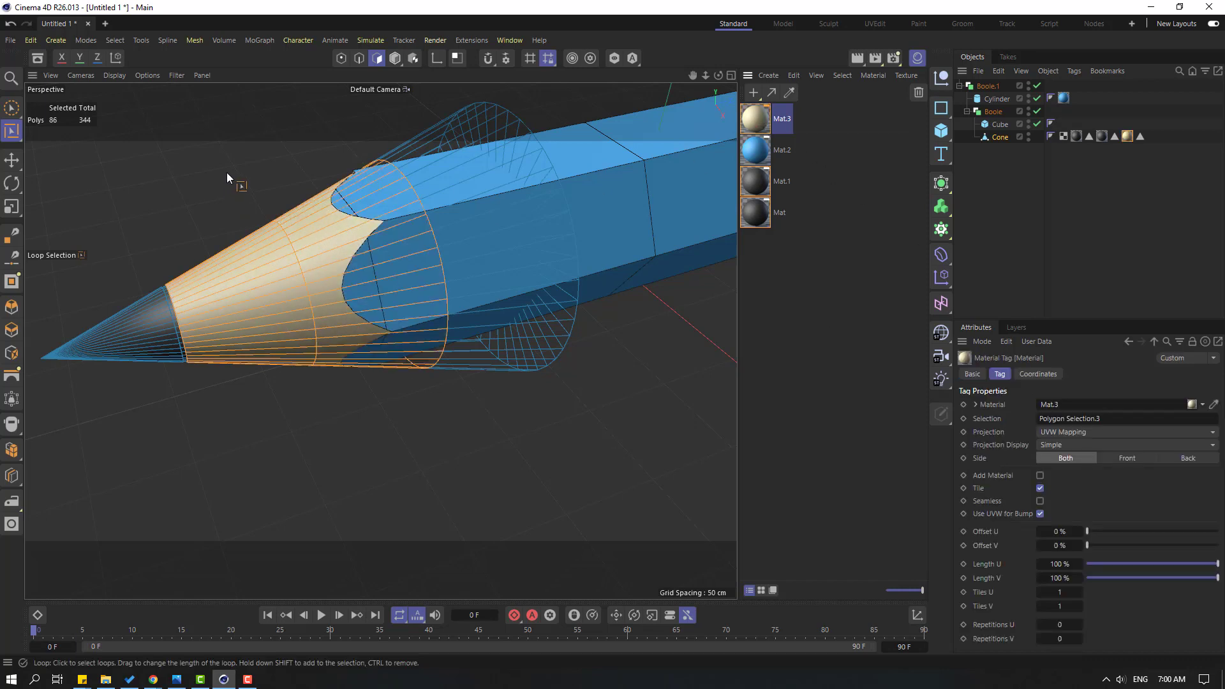
{"action": "left_click", "coordinate": [12, 159]}
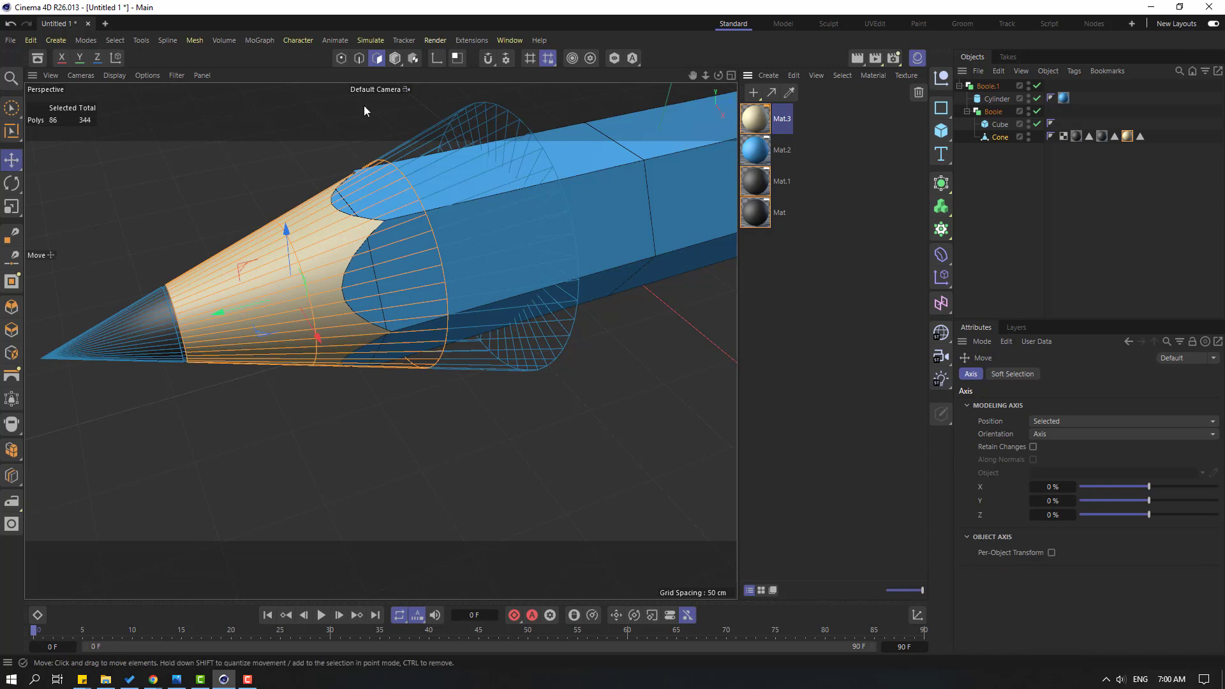
{"action": "left_click", "coordinate": [395, 59]}
{"action": "mouse_move", "coordinate": [282, 163]}
{"action": "left_mouse_down", "text": "alt"}
{"action": "mouse_move", "coordinate": [362, 200]}
{"action": "mouse_move", "coordinate": [370, 148]}
{"action": "mouse_move", "coordinate": [494, 177]}
{"action": "mouse_move", "coordinate": [475, 135]}
{"action": "mouse_move", "coordinate": [400, 177]}
{"action": "mouse_move", "coordinate": [453, 171]}
{"action": "mouse_move", "coordinate": [463, 219]}
{"action": "left_mouse_up", "text": "alt"}
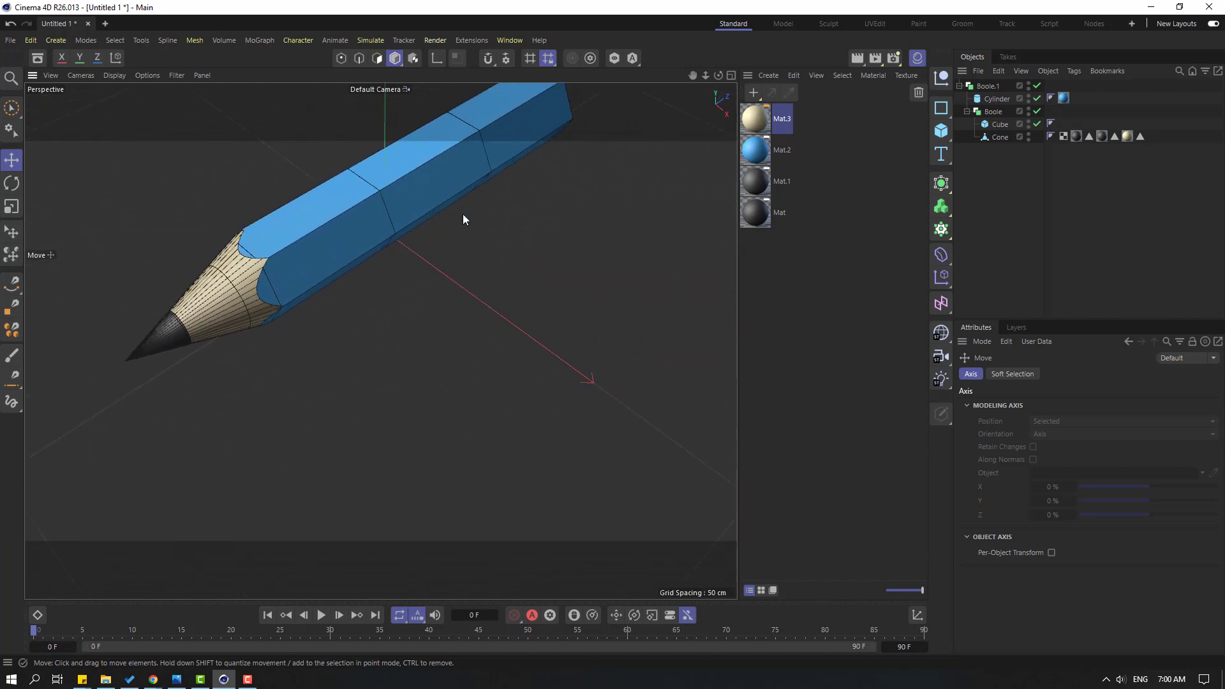
- Switch the viewport display to Gouraud Shading without lines and bring the pencil's blunt end into view
{"action": "left_click", "coordinate": [116, 75]}
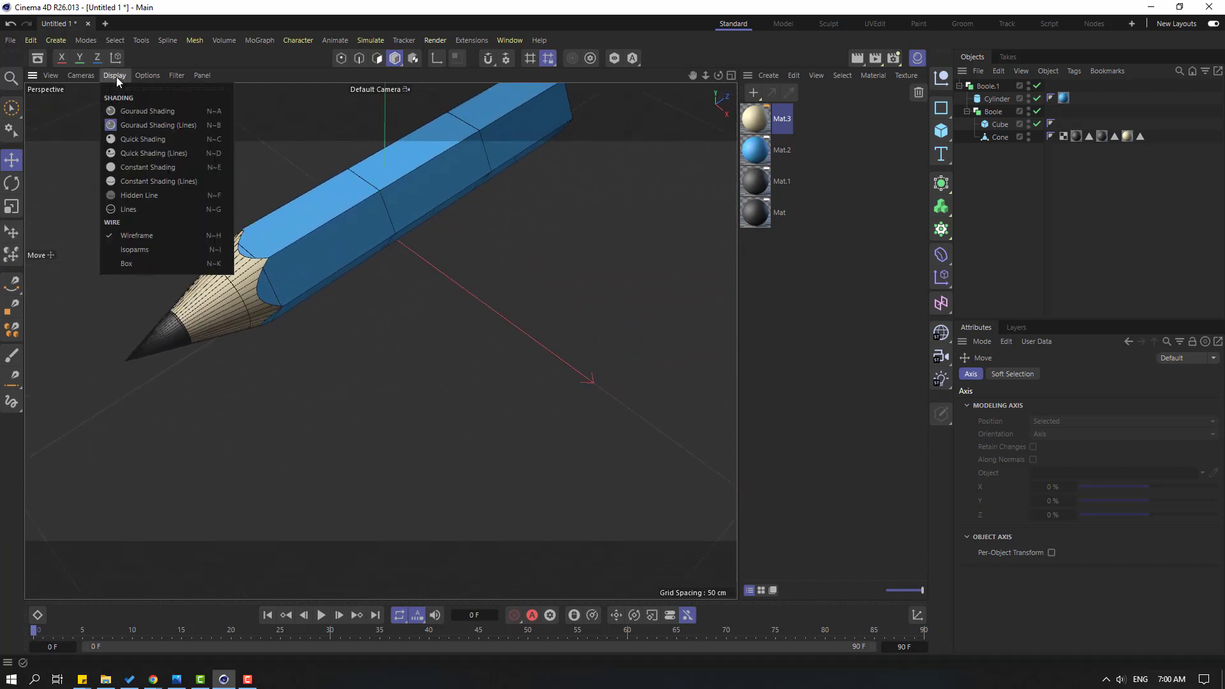
{"action": "left_click", "coordinate": [151, 111]}
{"action": "scroll", "coordinate": [365, 376], "scroll_direction": "down", "scroll_amount": 5}
{"action": "mouse_move", "coordinate": [300, 228]}
{"action": "left_mouse_down", "text": "alt"}
{"action": "mouse_move", "coordinate": [448, 204]}
{"action": "mouse_move", "coordinate": [461, 170]}
{"action": "mouse_move", "coordinate": [247, 203]}
{"action": "mouse_move", "coordinate": [555, 323]}
{"action": "mouse_move", "coordinate": [415, 300]}
{"action": "mouse_move", "coordinate": [557, 309]}
{"action": "mouse_move", "coordinate": [445, 307]}
{"action": "mouse_move", "coordinate": [498, 302]}
{"action": "left_mouse_up", "text": "alt"}
{"action": "scroll", "coordinate": [523, 322], "scroll_direction": "up", "scroll_amount": 5}
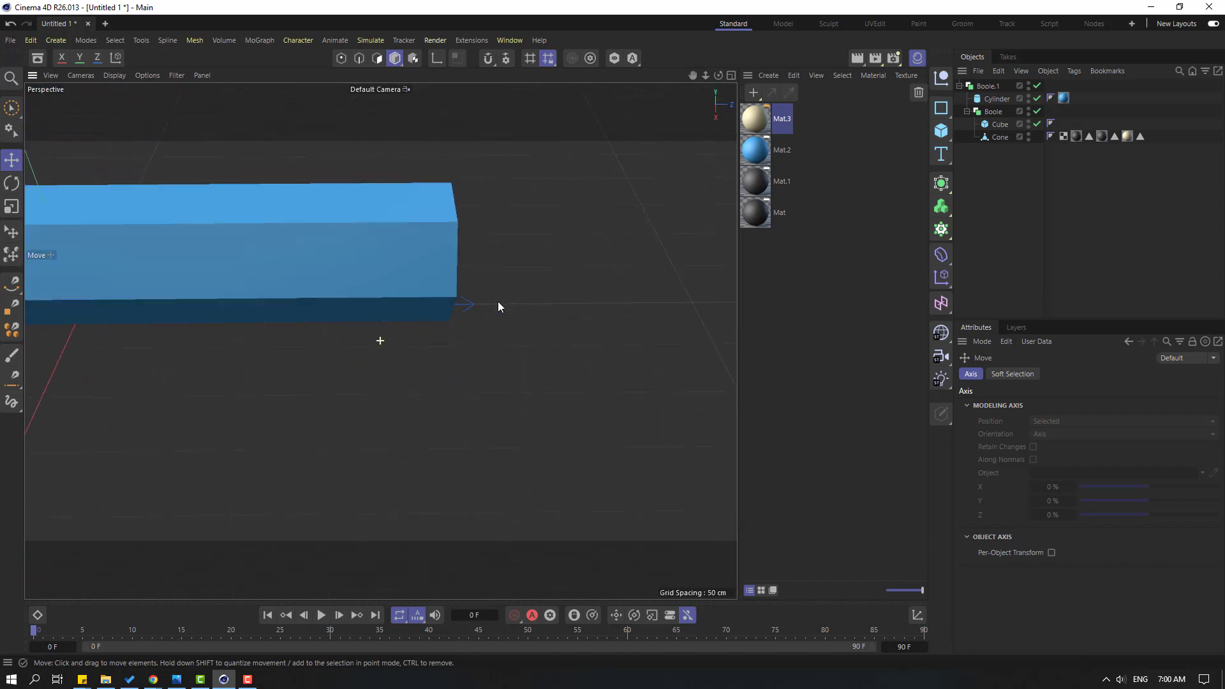
- Add a cylinder and move it along the Z axis to just beyond the pencil's blunt end
{"action": "left_click", "coordinate": [946, 133]}
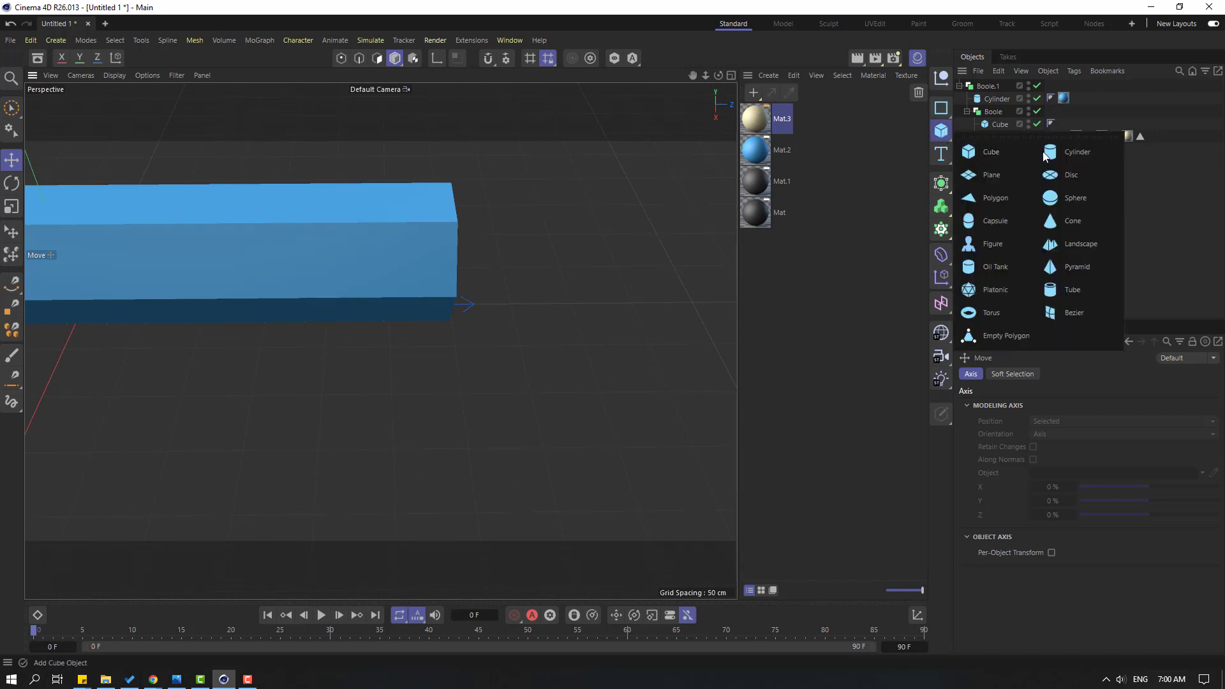
{"action": "left_click", "coordinate": [1064, 155]}
{"action": "left_click_drag", "start_coordinate": [163, 304], "coordinate": [454, 293]}
{"action": "scroll", "coordinate": [520, 263], "scroll_direction": "up", "scroll_amount": 3}
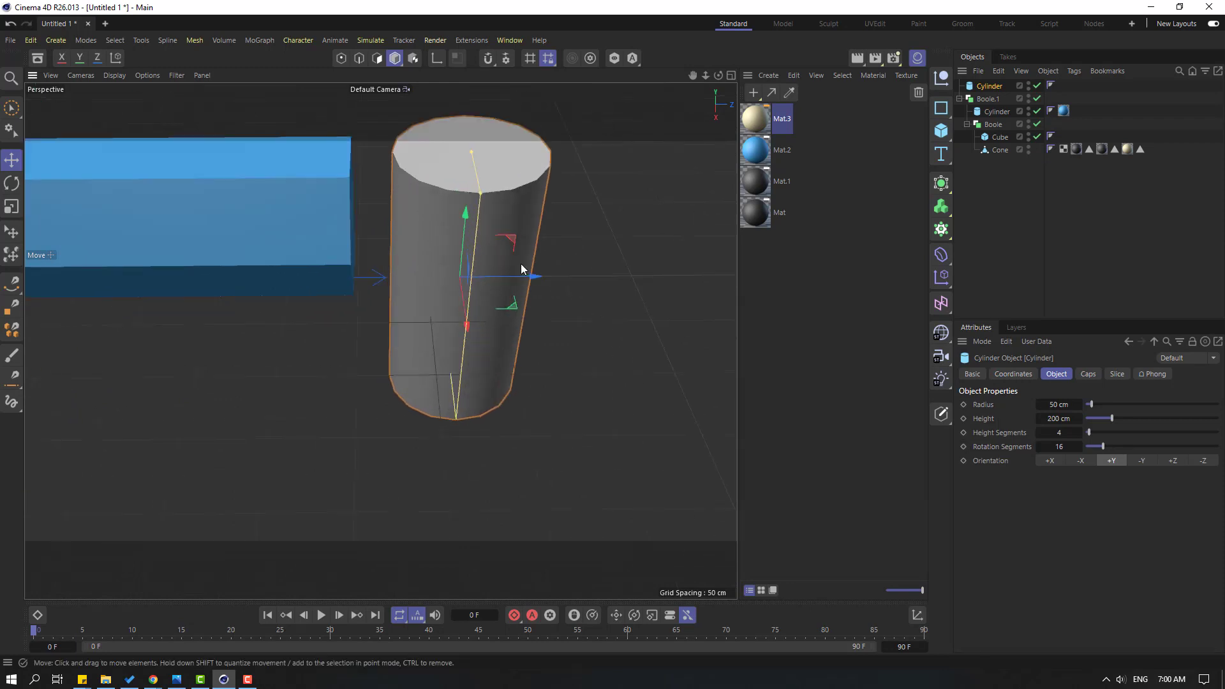
{"action": "middle_click_drag", "start_coordinate": [597, 215], "coordinate": [561, 300], "text": "alt"}
{"action": "scroll", "coordinate": [561, 300], "scroll_direction": "up", "scroll_amount": 2}
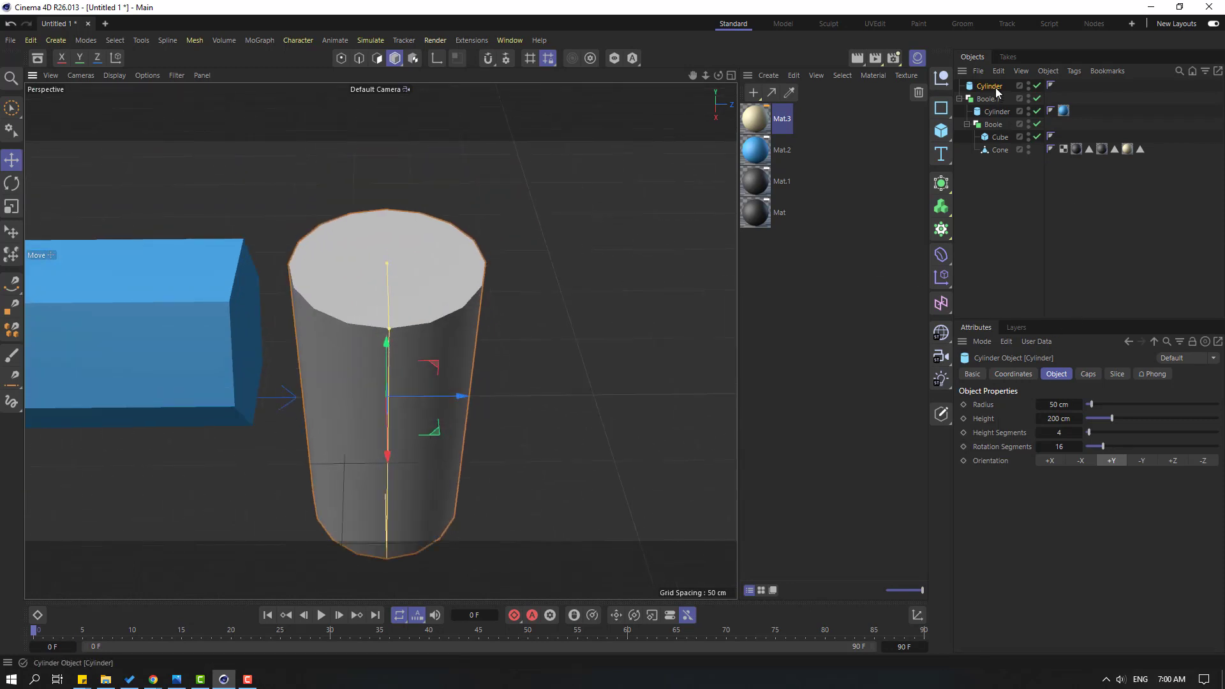
- Set the new cylinder's rotation segments to 45
{"action": "left_click_drag", "start_coordinate": [1105, 444], "coordinate": [1133, 446]}
{"action": "double_click", "coordinate": [1057, 451]}
{"action": "type", "text": "45"}
{"action": "key", "text": "Return"}
- Switch the viewport display to Gouraud Shading (Lines) and shorten the new cylinder into a flat disc
{"action": "left_click", "coordinate": [112, 75]}
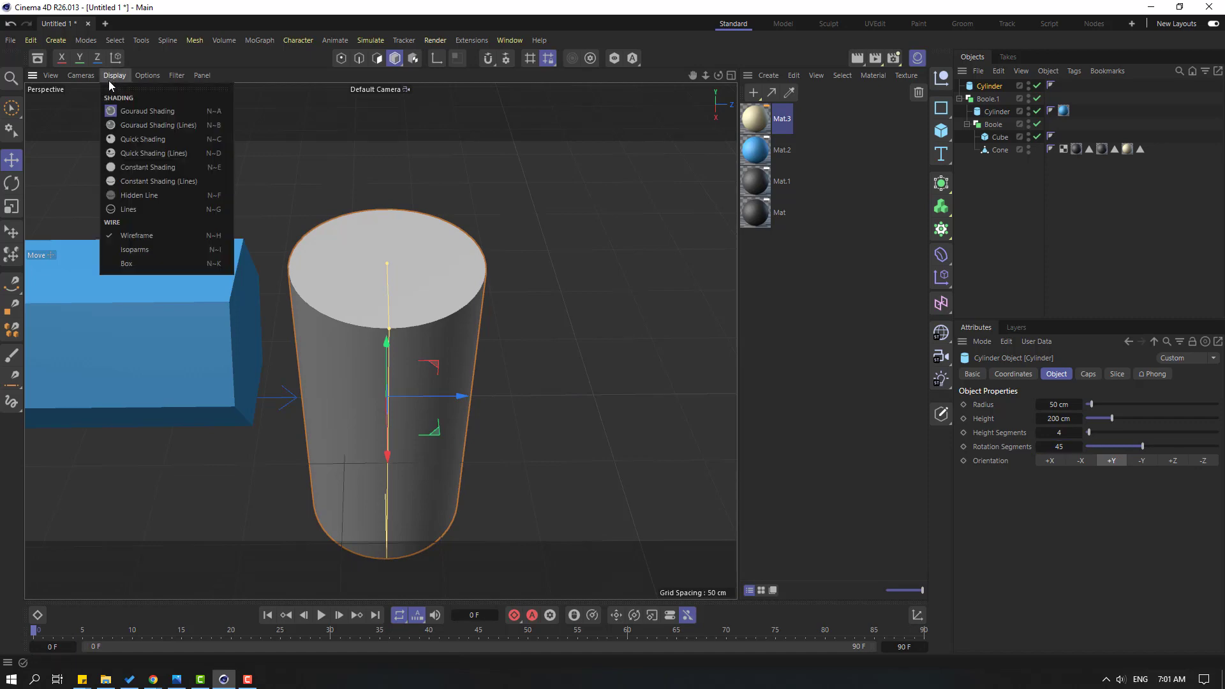
{"action": "left_click", "coordinate": [148, 125]}
{"action": "mouse_move", "coordinate": [316, 372]}
{"action": "left_mouse_down", "text": "alt"}
{"action": "mouse_move", "coordinate": [347, 323]}
{"action": "mouse_move", "coordinate": [346, 345]}
{"action": "mouse_move", "coordinate": [285, 365]}
{"action": "mouse_move", "coordinate": [370, 350]}
{"action": "mouse_move", "coordinate": [307, 371]}
{"action": "mouse_move", "coordinate": [384, 227]}
{"action": "mouse_move", "coordinate": [386, 342]}
{"action": "left_mouse_up", "text": "alt"}
- Rotate the disc so its axis runs parallel to the pencil's length
{"action": "left_click", "coordinate": [14, 183]}
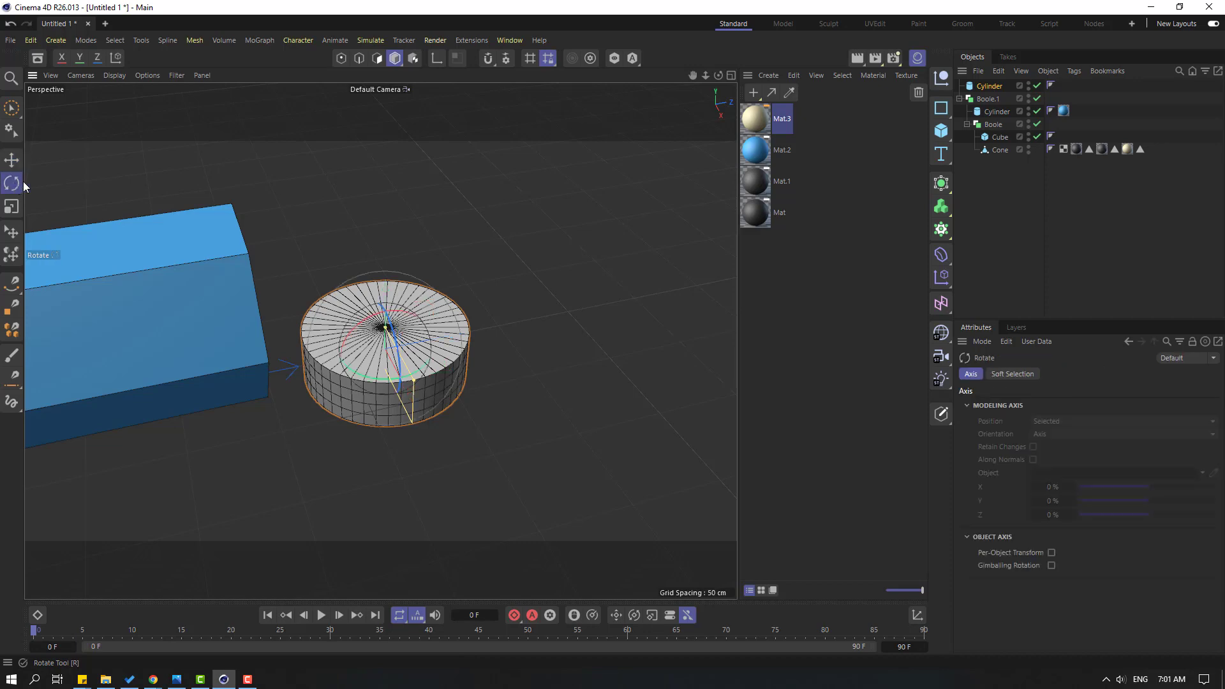
{"action": "left_click_drag", "start_coordinate": [373, 322], "coordinate": [285, 396]}
{"action": "left_click_drag", "start_coordinate": [490, 434], "coordinate": [404, 397], "text": "alt"}
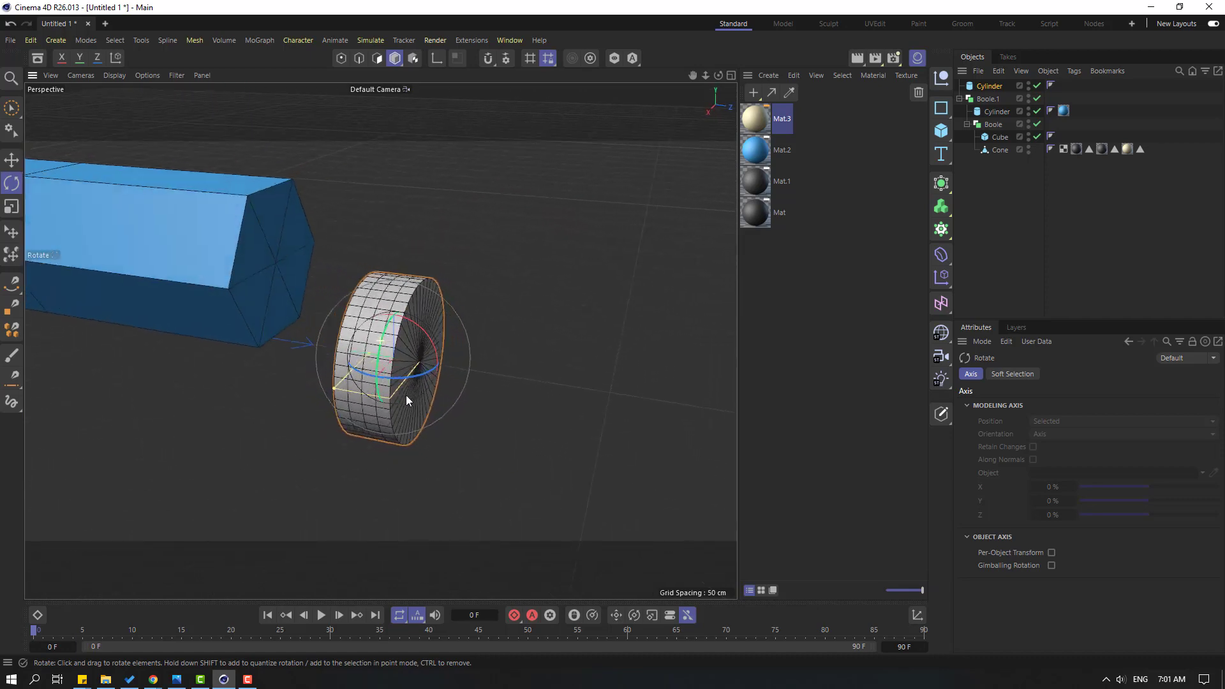
- Align the disc with the pencil's centre line in the Right view and move it against the blunt end
{"action": "left_click", "coordinate": [731, 76]}
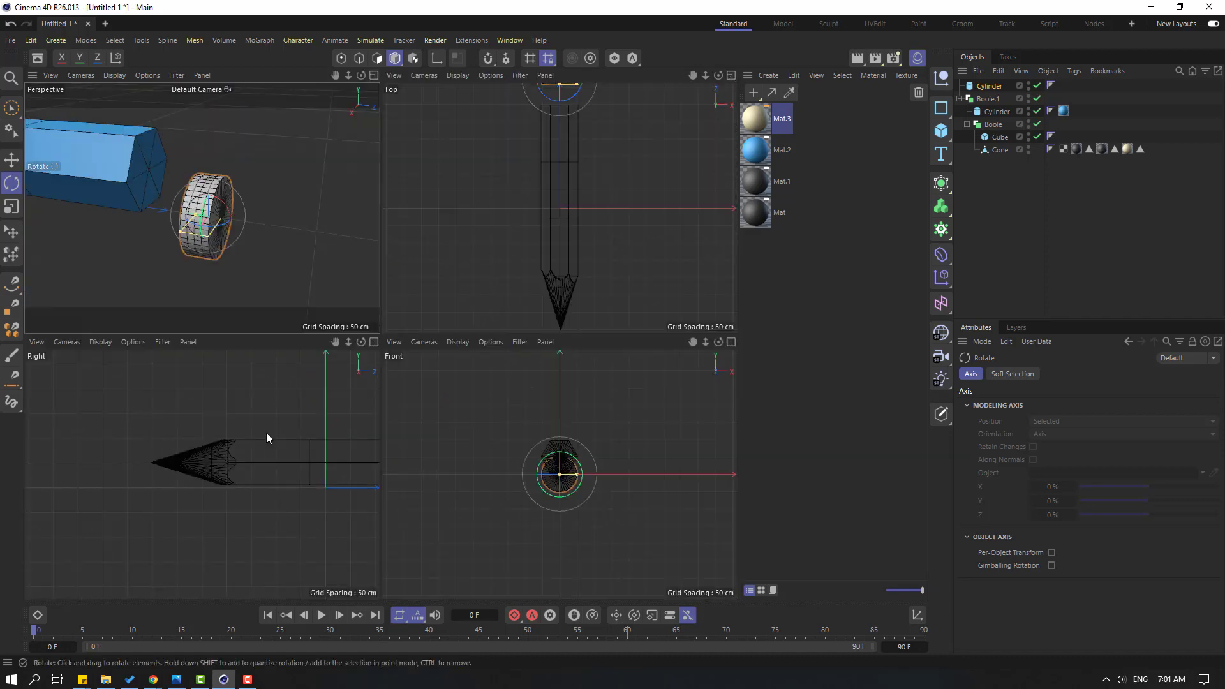
{"action": "middle_click", "coordinate": [255, 396]}
{"action": "middle_click_drag", "start_coordinate": [491, 266], "coordinate": [150, 294], "text": "alt"}
{"action": "scroll", "coordinate": [598, 389], "scroll_direction": "down", "scroll_amount": 1}
{"action": "middle_click_drag", "start_coordinate": [685, 406], "coordinate": [545, 401], "text": "alt"}
{"action": "scroll", "coordinate": [557, 398], "scroll_direction": "up", "scroll_amount": 3}
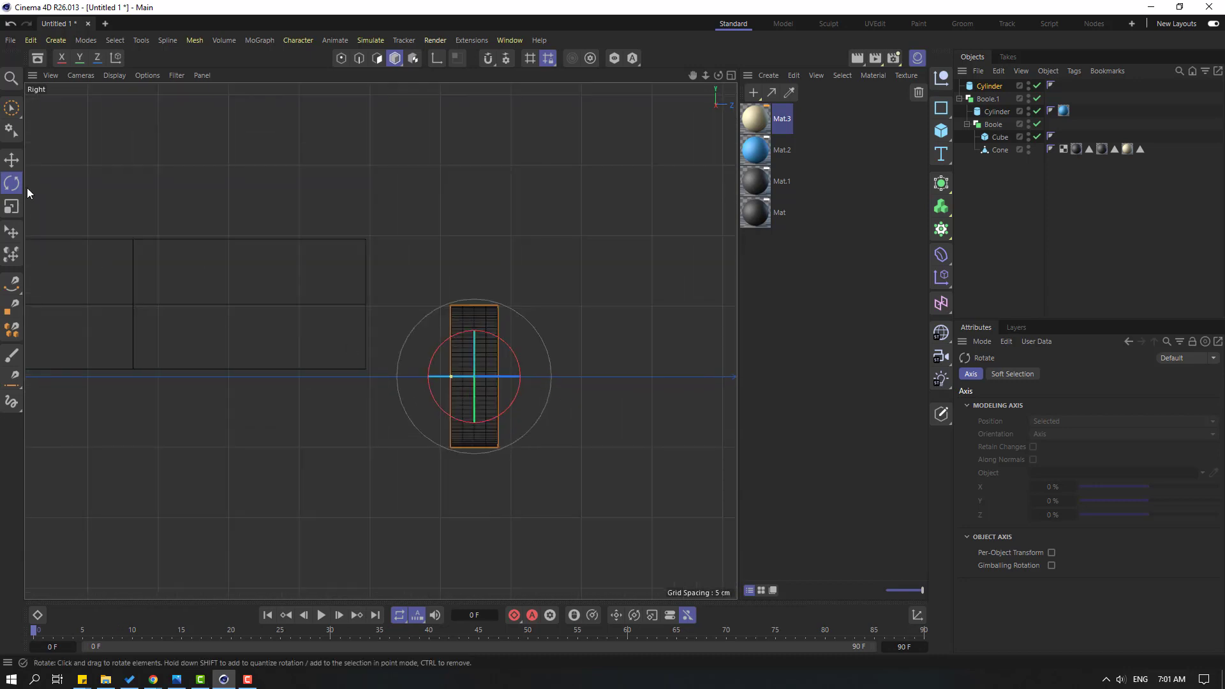
{"action": "left_click", "coordinate": [12, 161]}
{"action": "middle_click_drag", "start_coordinate": [408, 364], "coordinate": [484, 392], "text": "alt"}
{"action": "scroll", "coordinate": [483, 395], "scroll_direction": "up", "scroll_amount": 3}
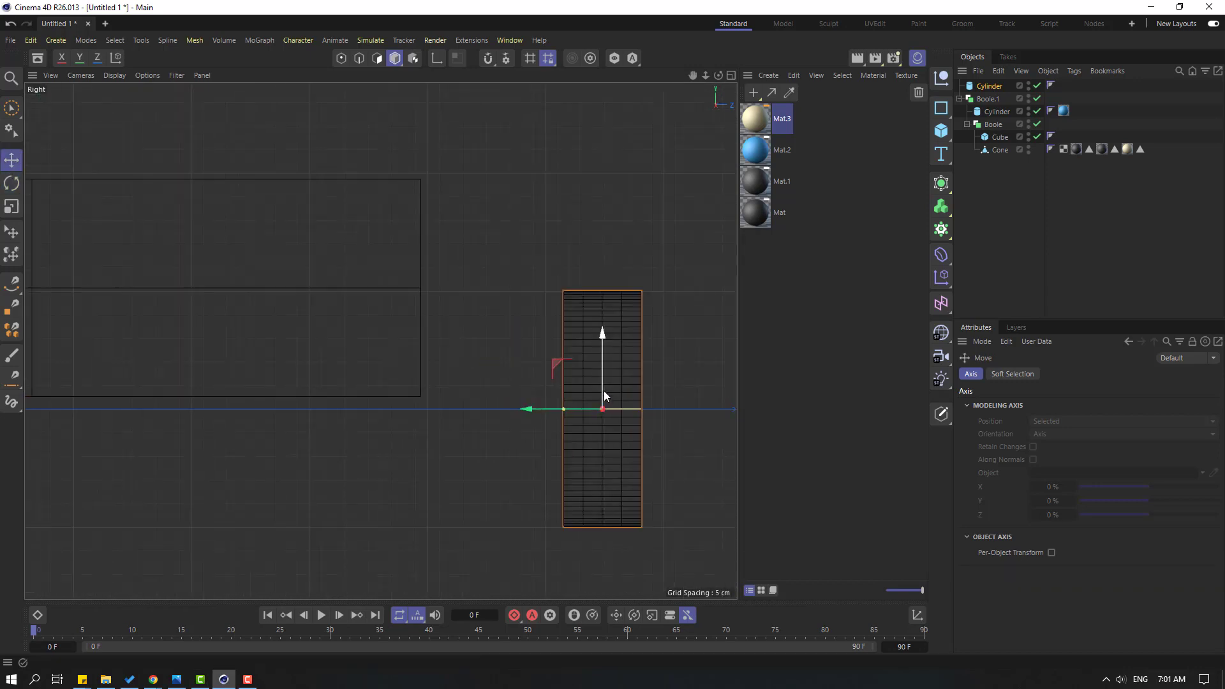
{"action": "left_click_drag", "start_coordinate": [571, 407], "coordinate": [435, 410]}
{"action": "left_click_drag", "start_coordinate": [465, 366], "coordinate": [479, 251]}
{"action": "left_click_drag", "start_coordinate": [410, 291], "coordinate": [396, 290]}
{"action": "left_click_drag", "start_coordinate": [450, 241], "coordinate": [451, 236]}
- Scale the disc to a radius of about 53 cm and a height of about 48 cm so it covers the pencil's end
{"action": "middle_click", "coordinate": [373, 103]}
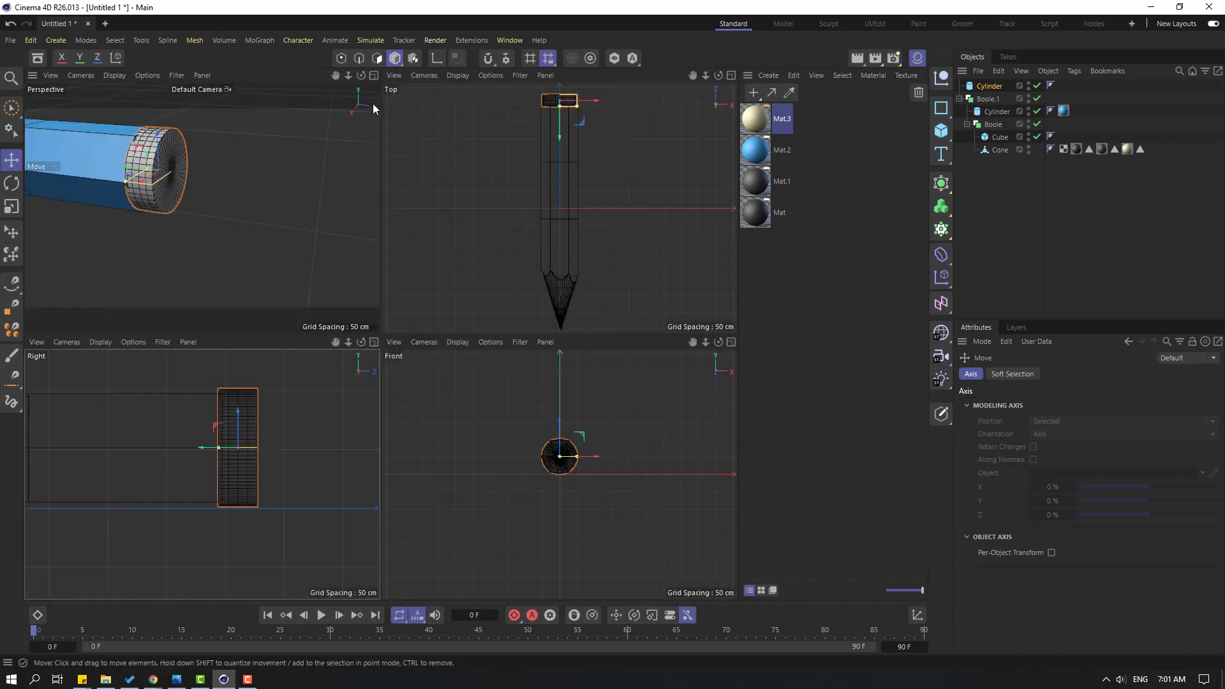
{"action": "middle_click", "coordinate": [372, 104]}
{"action": "middle_click_drag", "start_coordinate": [188, 269], "coordinate": [209, 296], "text": "alt"}
{"action": "right_click_drag", "start_coordinate": [208, 296], "coordinate": [506, 331], "text": "alt"}
{"action": "left_click_drag", "start_coordinate": [506, 330], "coordinate": [315, 343], "text": "alt"}
{"action": "left_click", "coordinate": [9, 201]}
{"action": "left_click_drag", "start_coordinate": [560, 282], "coordinate": [579, 270]}
{"action": "left_click_drag", "start_coordinate": [163, 317], "coordinate": [329, 329], "text": "alt"}
{"action": "left_click_drag", "start_coordinate": [339, 286], "coordinate": [326, 285]}
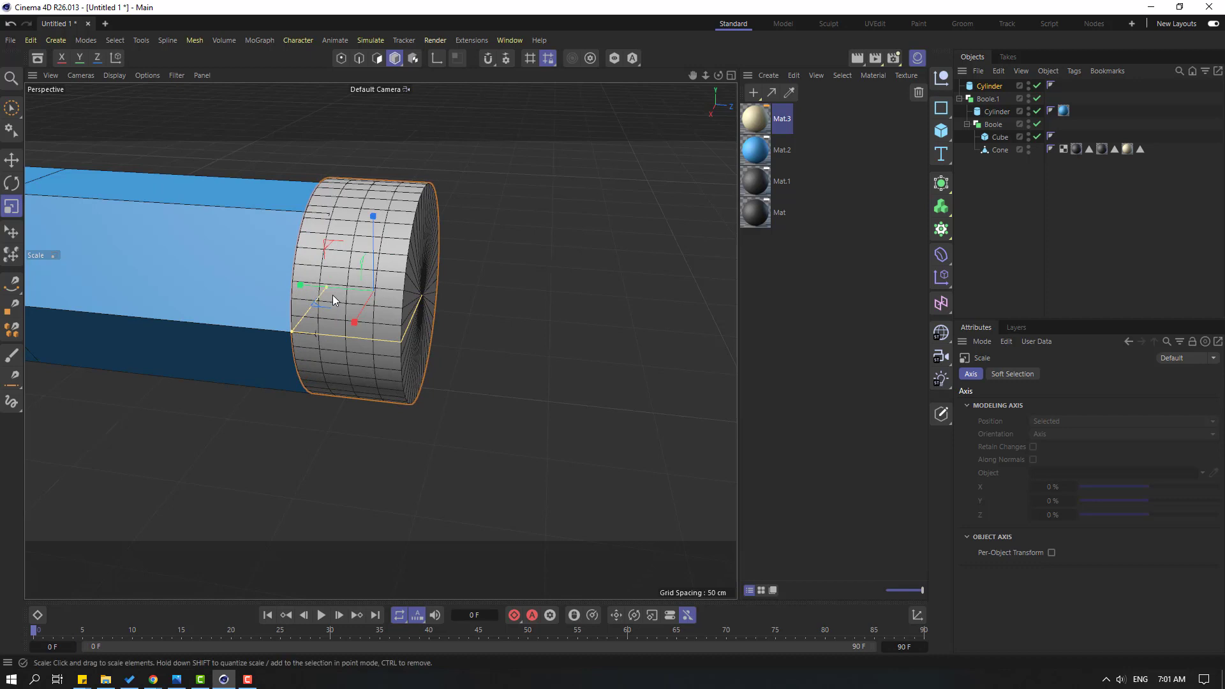
- Convert the disc cylinder into an editable polygon object
{"action": "left_click", "coordinate": [12, 160]}
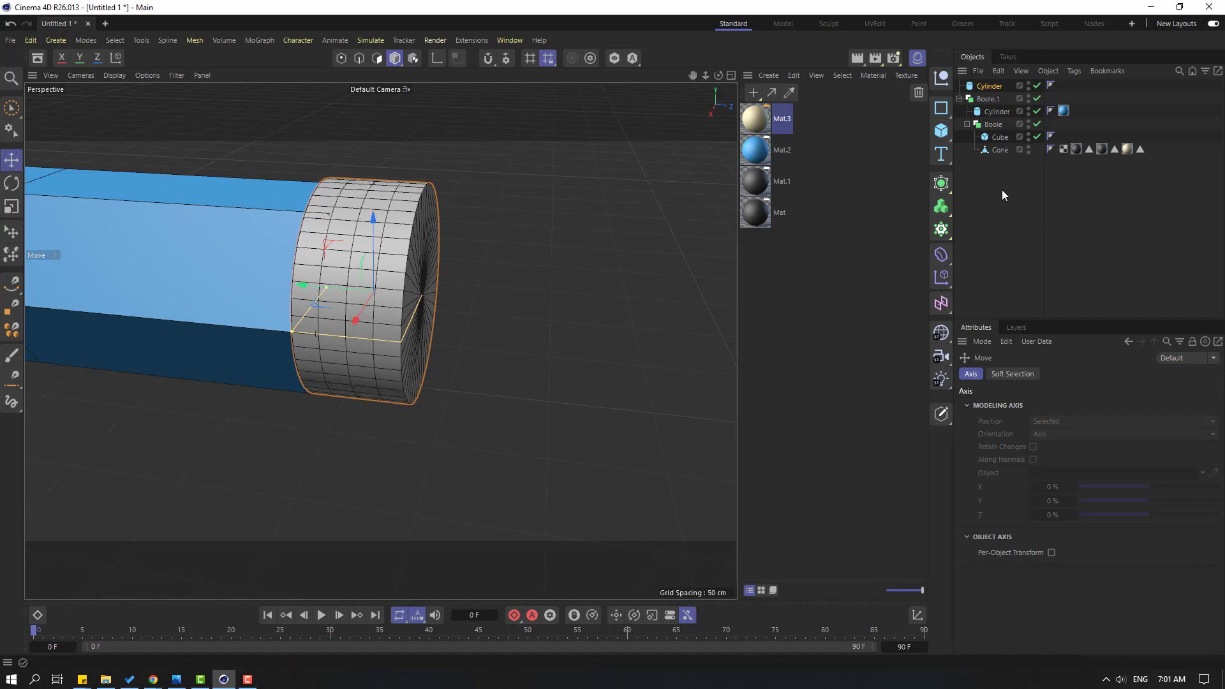
{"action": "left_click", "coordinate": [989, 87]}
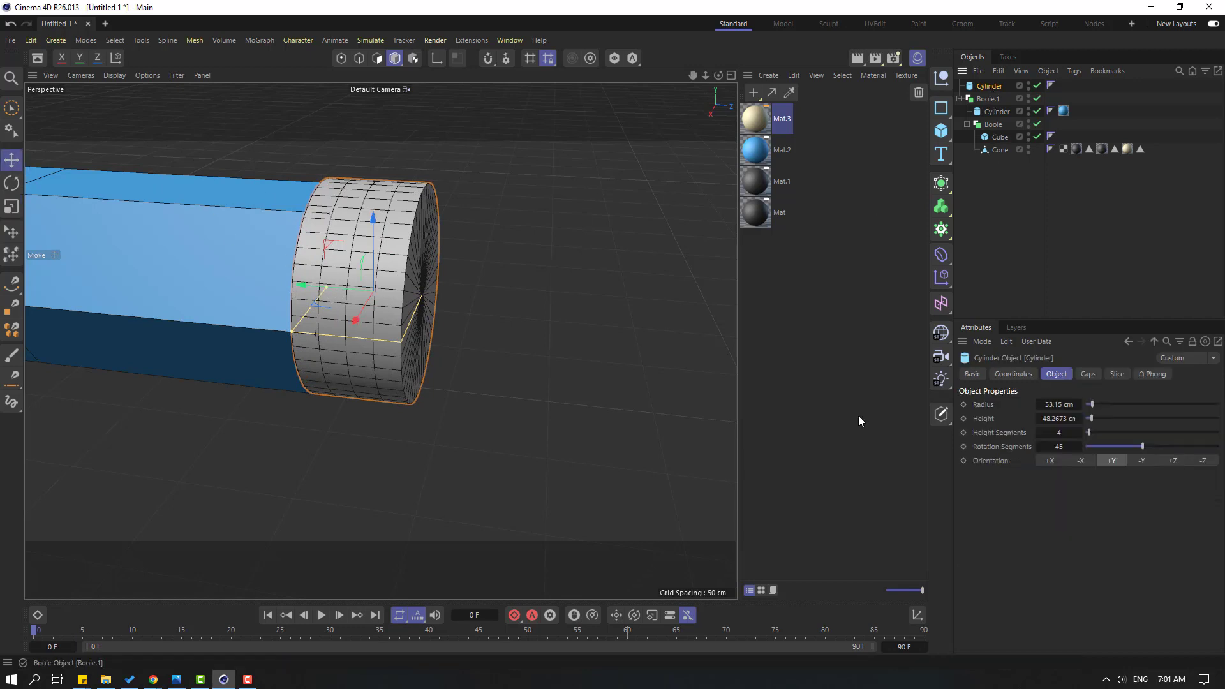
{"action": "left_click", "coordinate": [947, 417]}
{"action": "scroll", "coordinate": [494, 378], "scroll_direction": "up", "scroll_amount": 10}
{"action": "scroll", "coordinate": [437, 377], "scroll_direction": "down", "scroll_amount": 2}
- Select the outer rim edge loops on both faces of the disc
{"action": "left_click", "coordinate": [359, 58]}
{"action": "left_click", "coordinate": [438, 191]}
{"action": "left_click", "coordinate": [580, 228]}
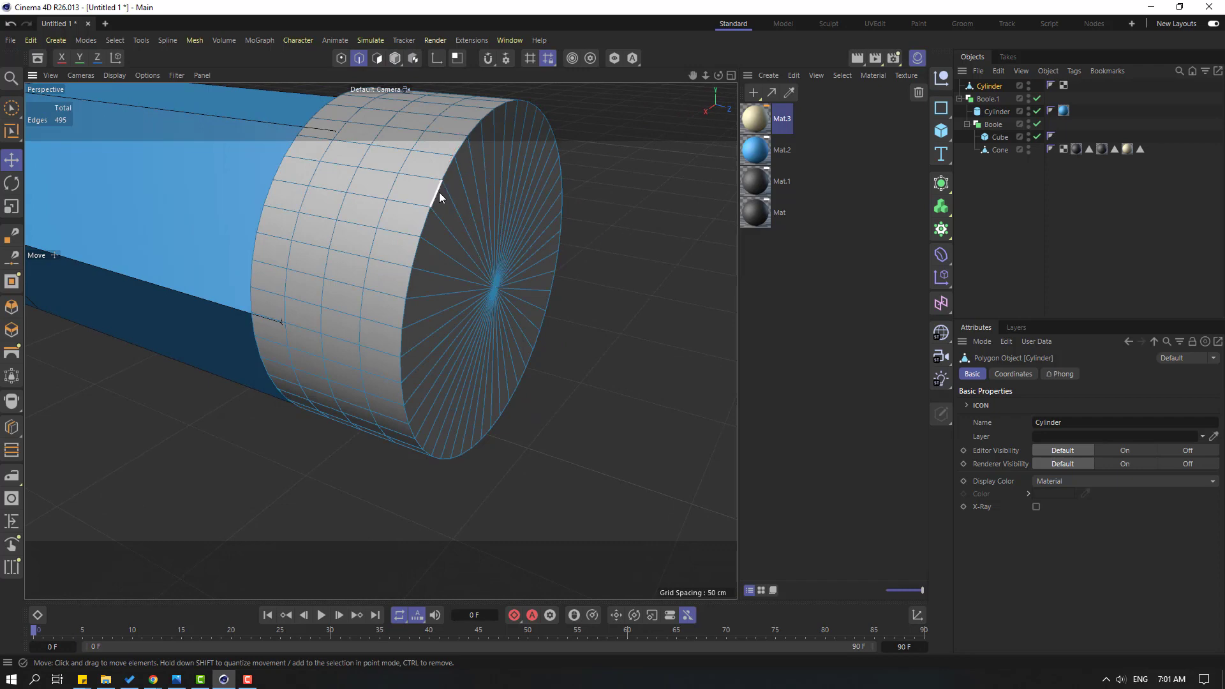
{"action": "double_click", "coordinate": [439, 193]}
{"action": "left_click_drag", "start_coordinate": [224, 273], "coordinate": [290, 203], "text": "alt"}
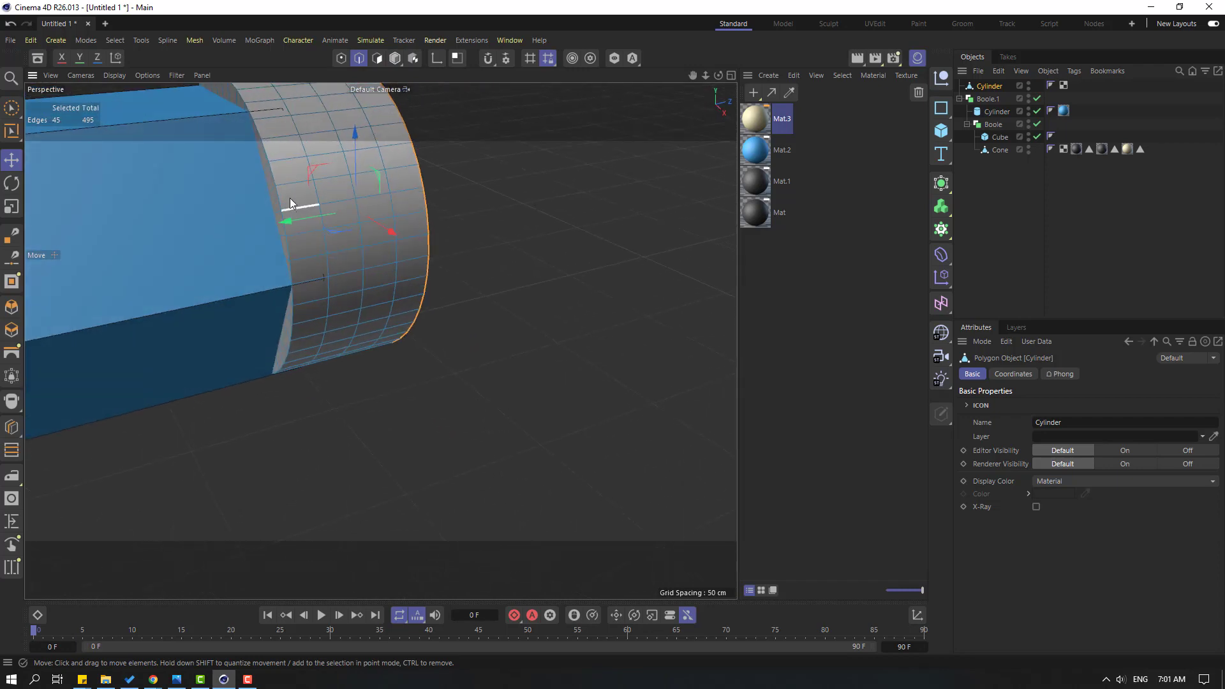
{"action": "double_click", "coordinate": [277, 197], "text": "shift"}
{"action": "left_click_drag", "start_coordinate": [277, 196], "coordinate": [408, 307], "text": "alt"}
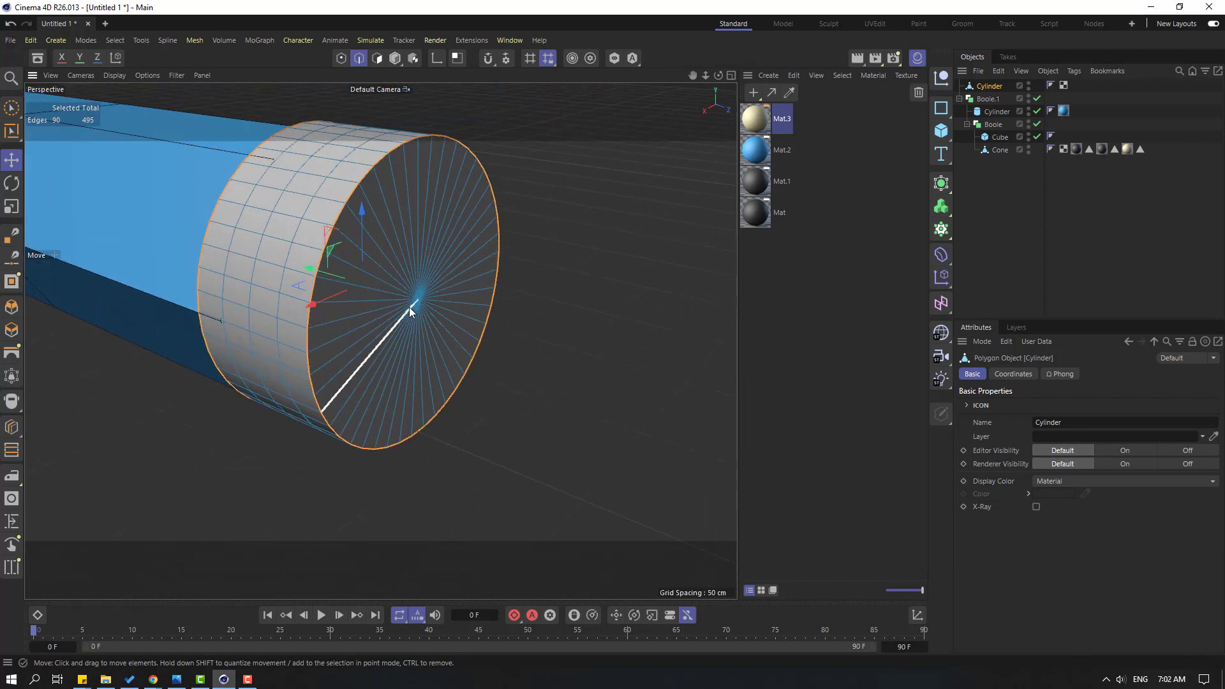
- Bevel the selected rim edges with an offset of about 6.55 cm and 15 subdivisions, and return to Model mode
{"action": "right_click", "coordinate": [552, 192]}
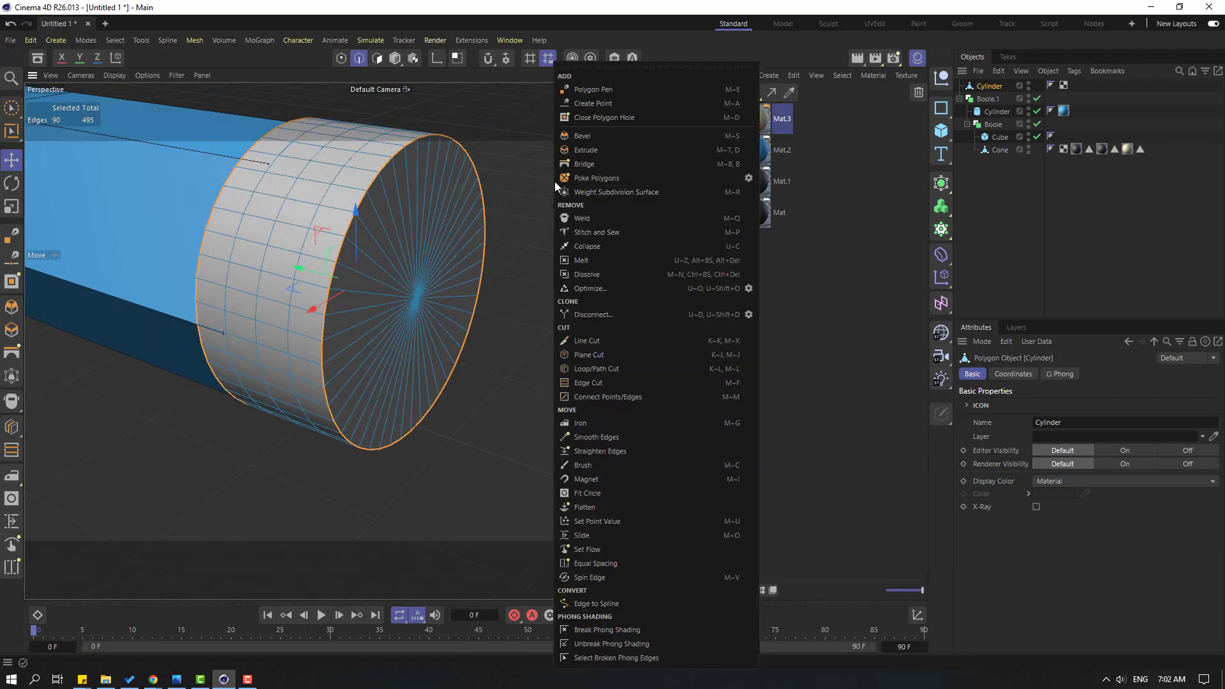
{"action": "left_click", "coordinate": [587, 135]}
{"action": "left_click_drag", "start_coordinate": [373, 189], "coordinate": [366, 159]}
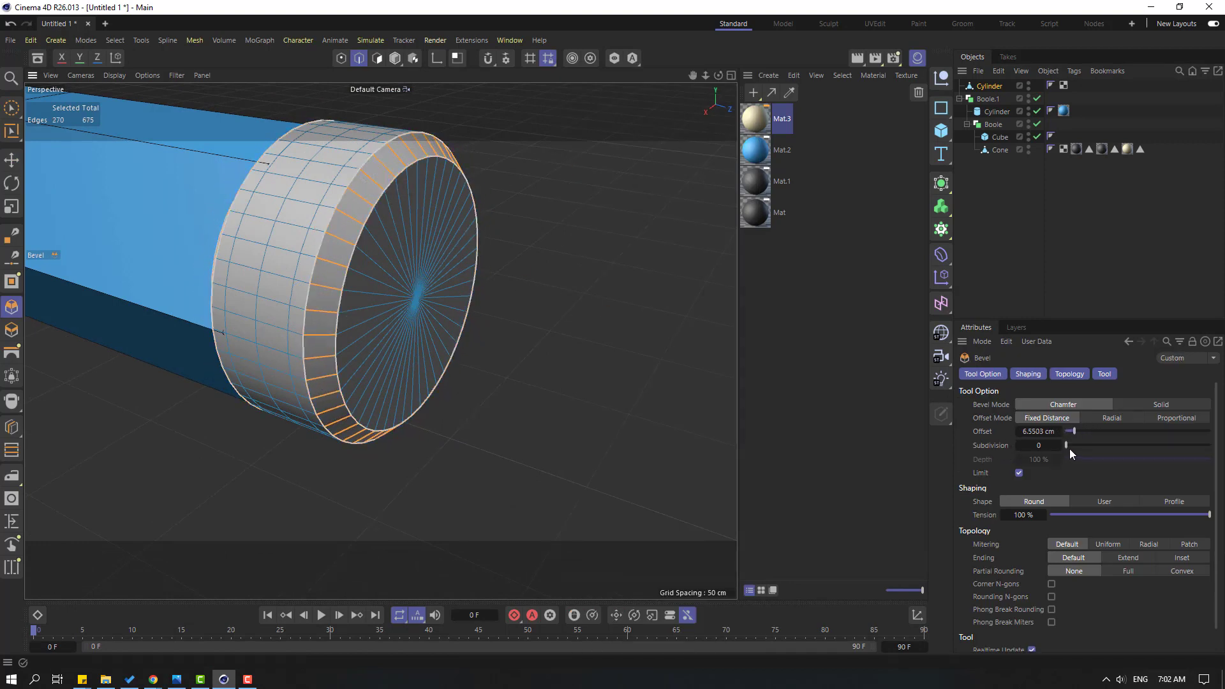
{"action": "left_click_drag", "start_coordinate": [1068, 444], "coordinate": [1173, 440]}
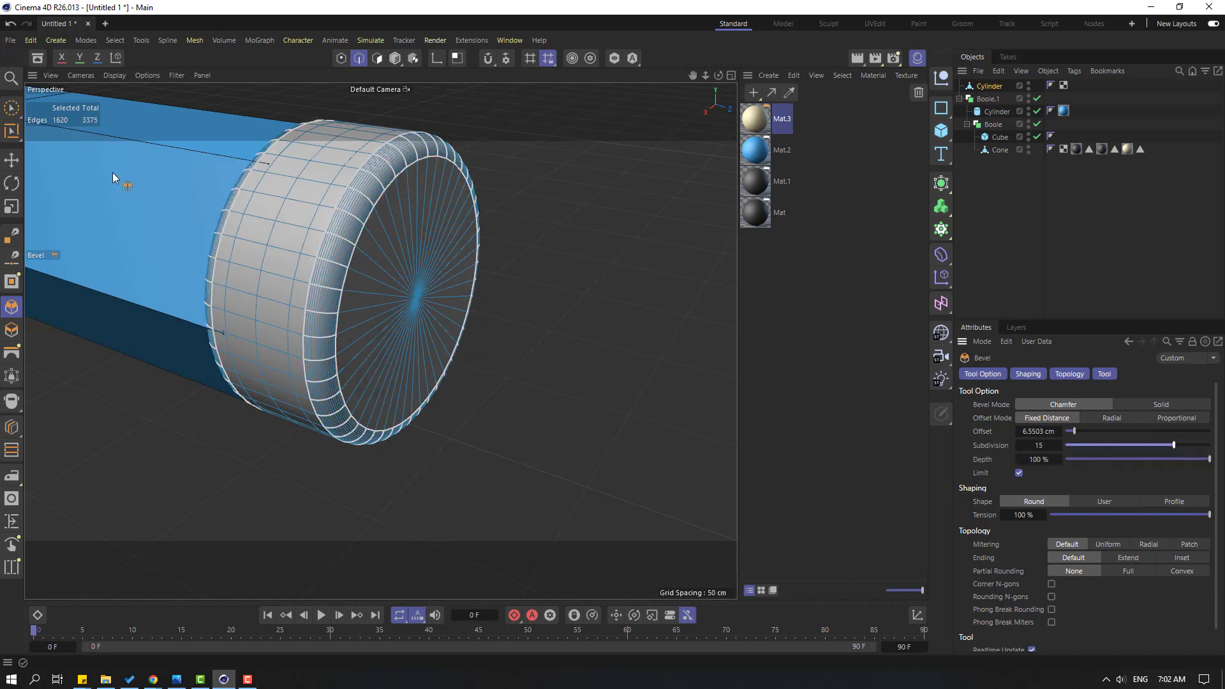
{"action": "key", "text": "e"}
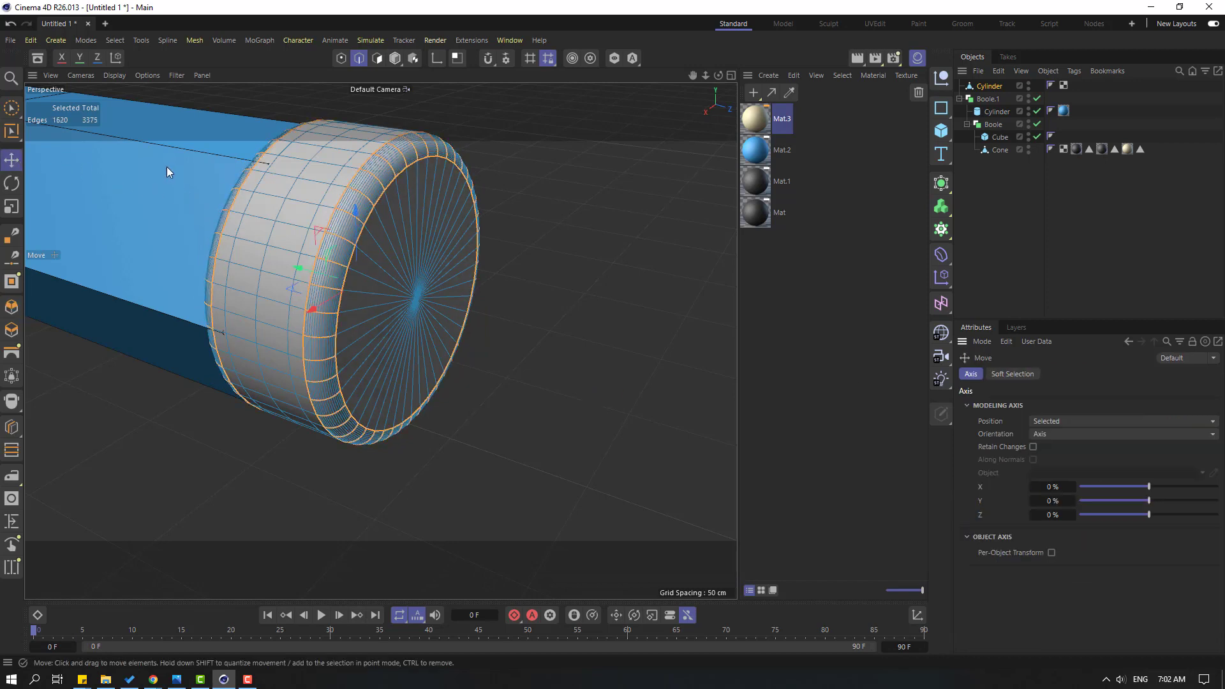
{"action": "left_click", "coordinate": [395, 58]}
- Create a new pink material with hue 335°, saturation 22% and value 84%
{"action": "left_click_drag", "start_coordinate": [595, 267], "coordinate": [759, 152], "text": "alt"}
{"action": "left_click", "coordinate": [752, 92]}
{"action": "left_click", "coordinate": [786, 113]}
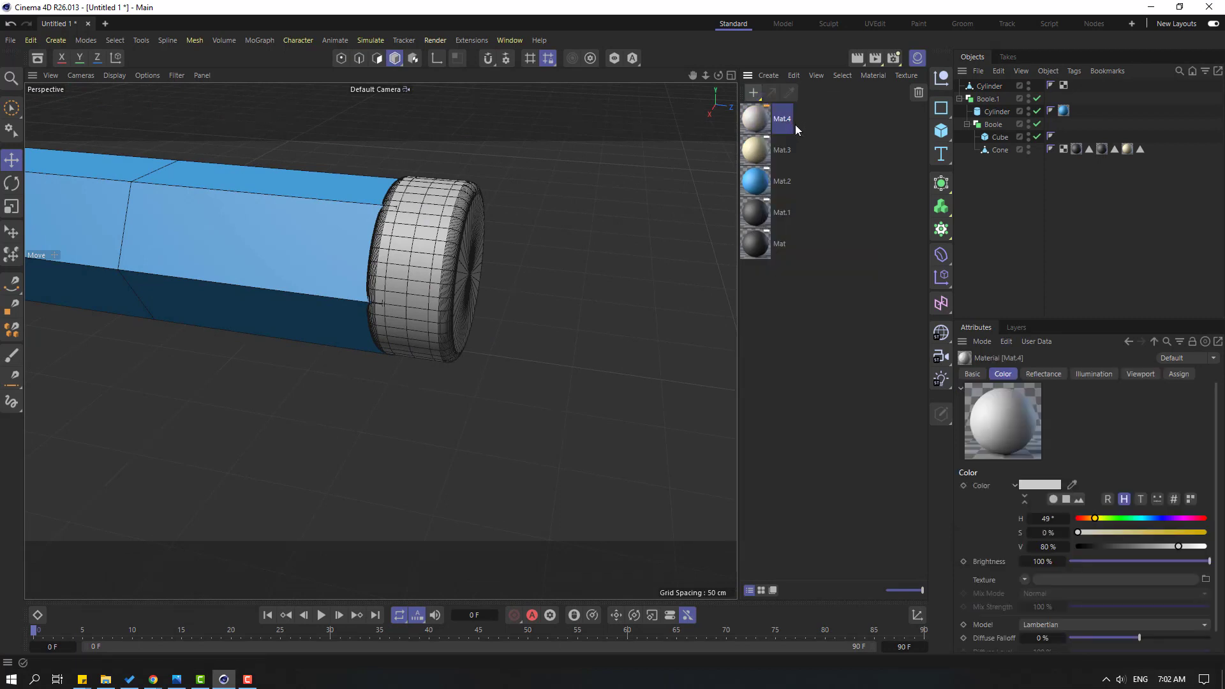
{"action": "left_click", "coordinate": [1087, 518]}
{"action": "left_click", "coordinate": [1187, 518]}
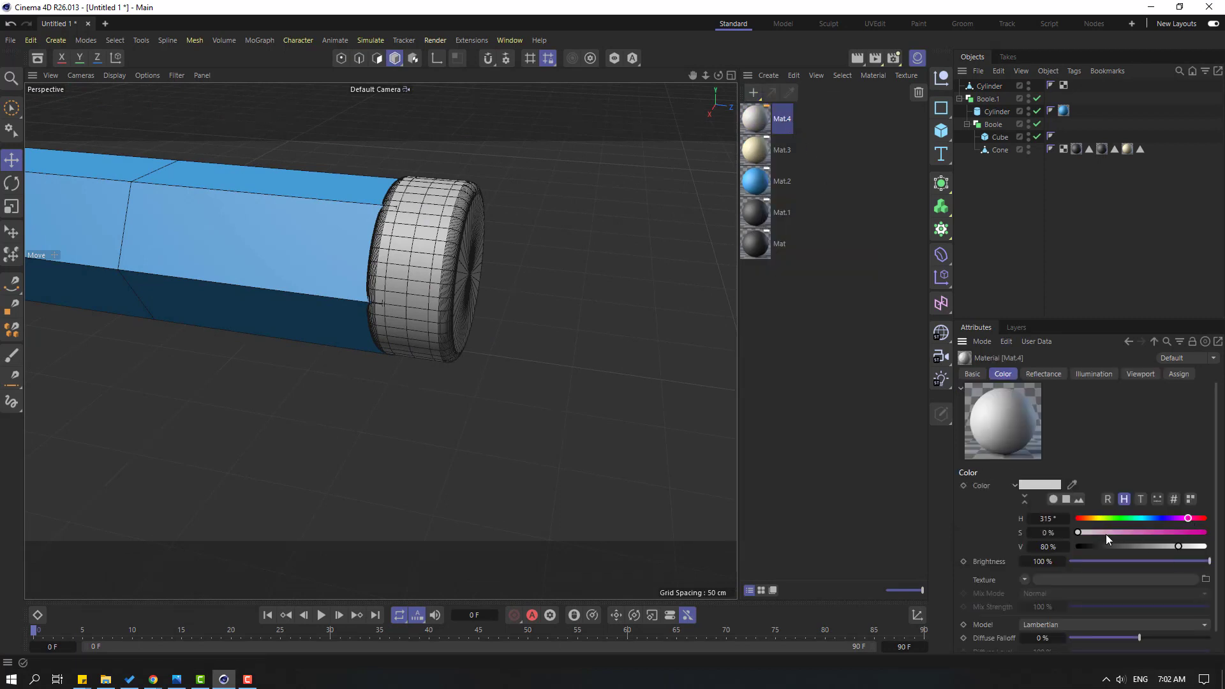
{"action": "left_click", "coordinate": [1105, 532]}
{"action": "left_click_drag", "start_coordinate": [1189, 518], "coordinate": [1196, 519]}
{"action": "left_click", "coordinate": [1185, 546]}
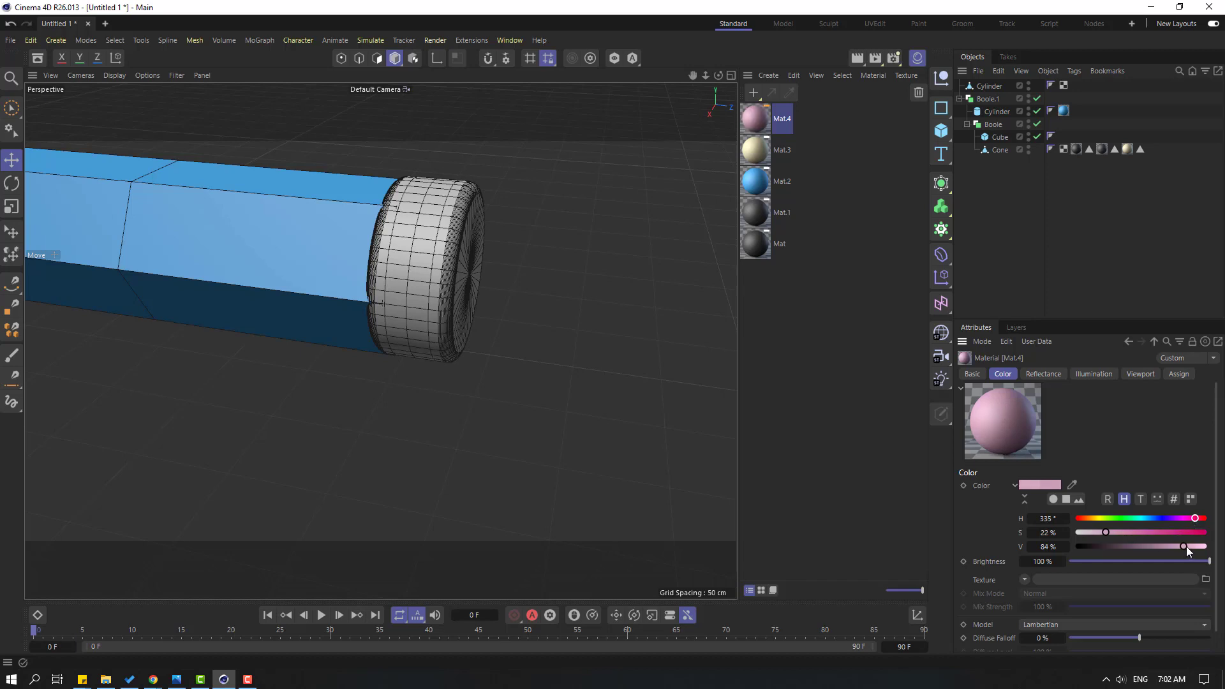
- Apply the pink material to the rounded disc at the pencil's end
{"action": "left_click_drag", "start_coordinate": [755, 124], "coordinate": [427, 268]}
{"action": "left_click", "coordinate": [541, 349]}
{"action": "left_click_drag", "start_coordinate": [541, 348], "coordinate": [357, 304], "text": "alt"}
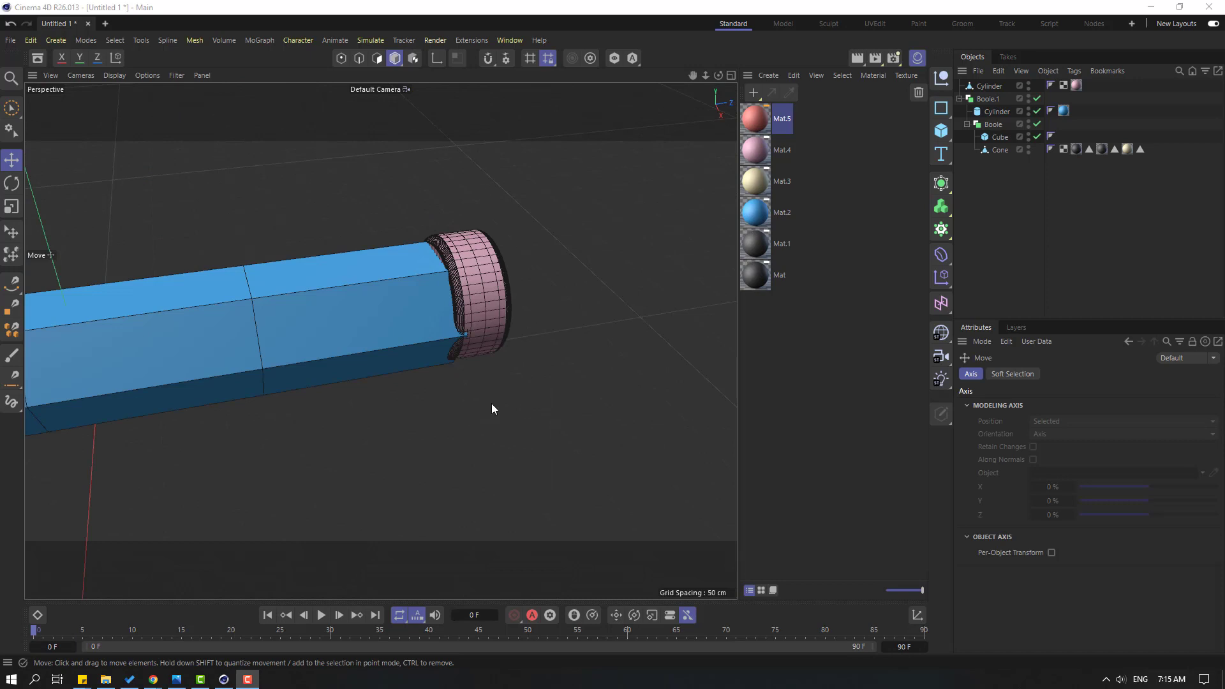
- Move the pink disc along the Z axis away from the pencil's blunt end and deselect it
{"action": "scroll", "coordinate": [495, 398], "scroll_direction": "down", "scroll_amount": 5}
{"action": "left_click_drag", "start_coordinate": [530, 376], "coordinate": [468, 376], "text": "alt"}
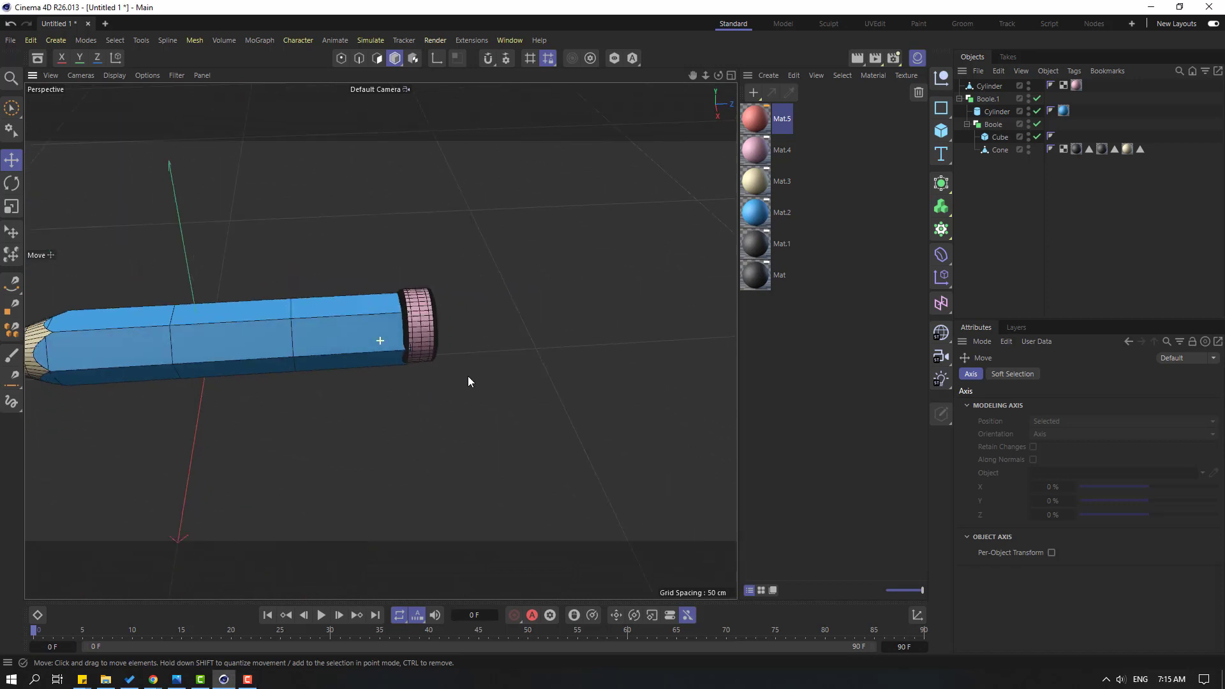
{"action": "left_click", "coordinate": [414, 332]}
{"action": "left_click_drag", "start_coordinate": [348, 325], "coordinate": [552, 335]}
{"action": "left_click", "coordinate": [492, 422]}
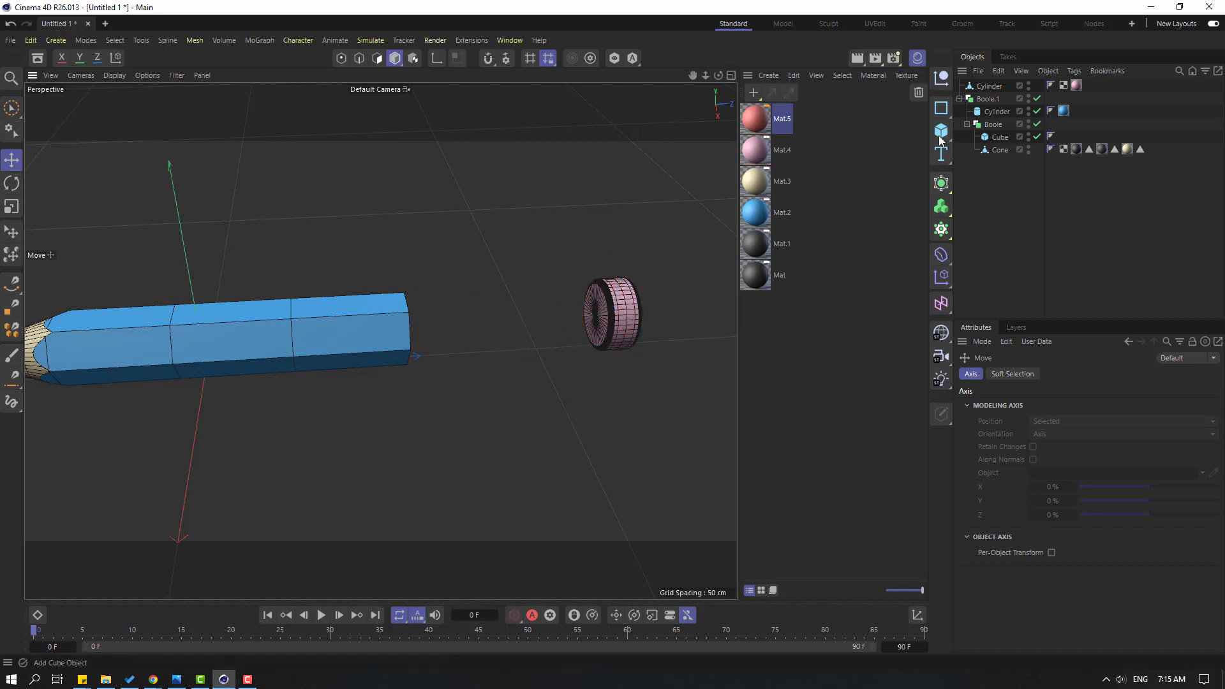
- Add another cylinder and move it along the Z axis close to the pencil's blunt end
{"action": "left_click", "coordinate": [939, 133]}
{"action": "left_click", "coordinate": [1070, 153]}
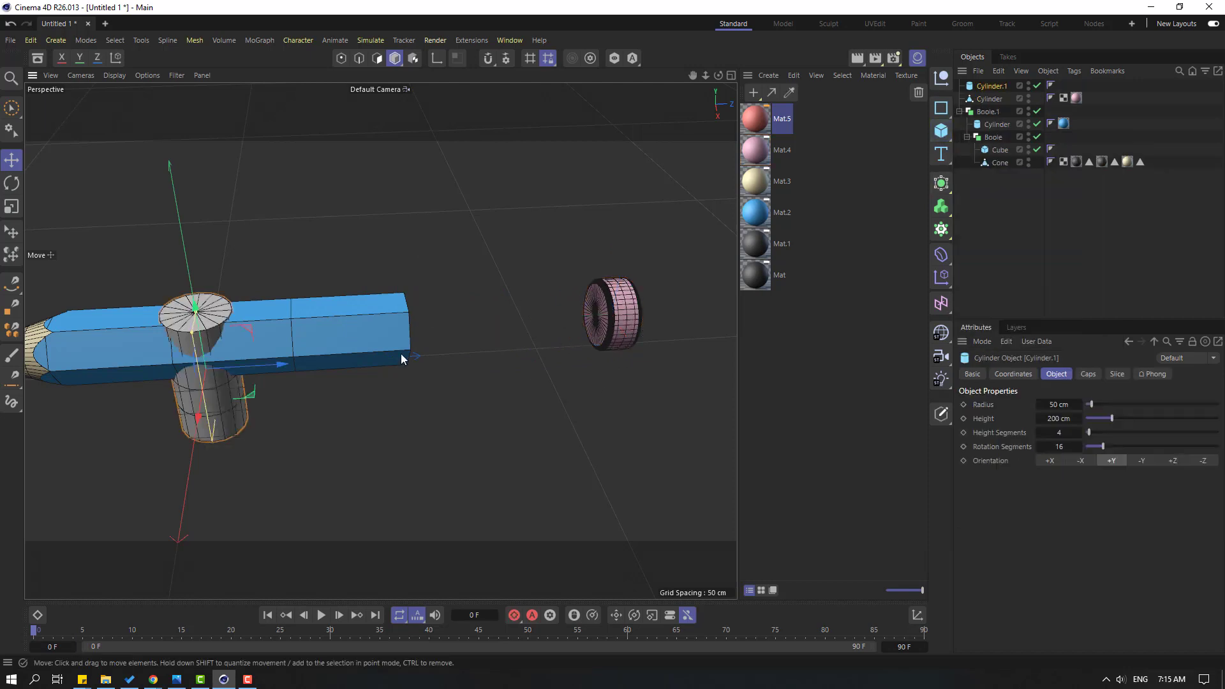
{"action": "left_click_drag", "start_coordinate": [239, 360], "coordinate": [391, 362]}
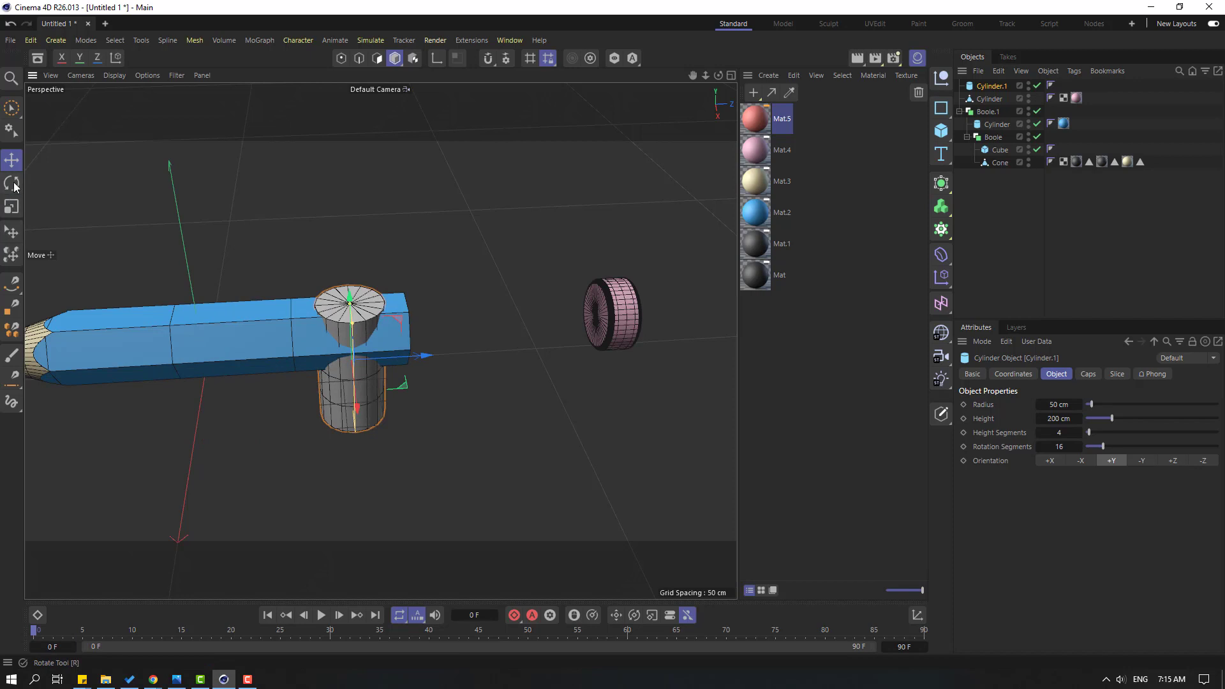
- Rotate the new cylinder parallel to the pencil and raise it to the level of the pencil's body
{"action": "key", "text": "r"}
{"action": "left_click_drag", "start_coordinate": [357, 314], "coordinate": [277, 344]}
{"action": "left_click", "coordinate": [11, 159]}
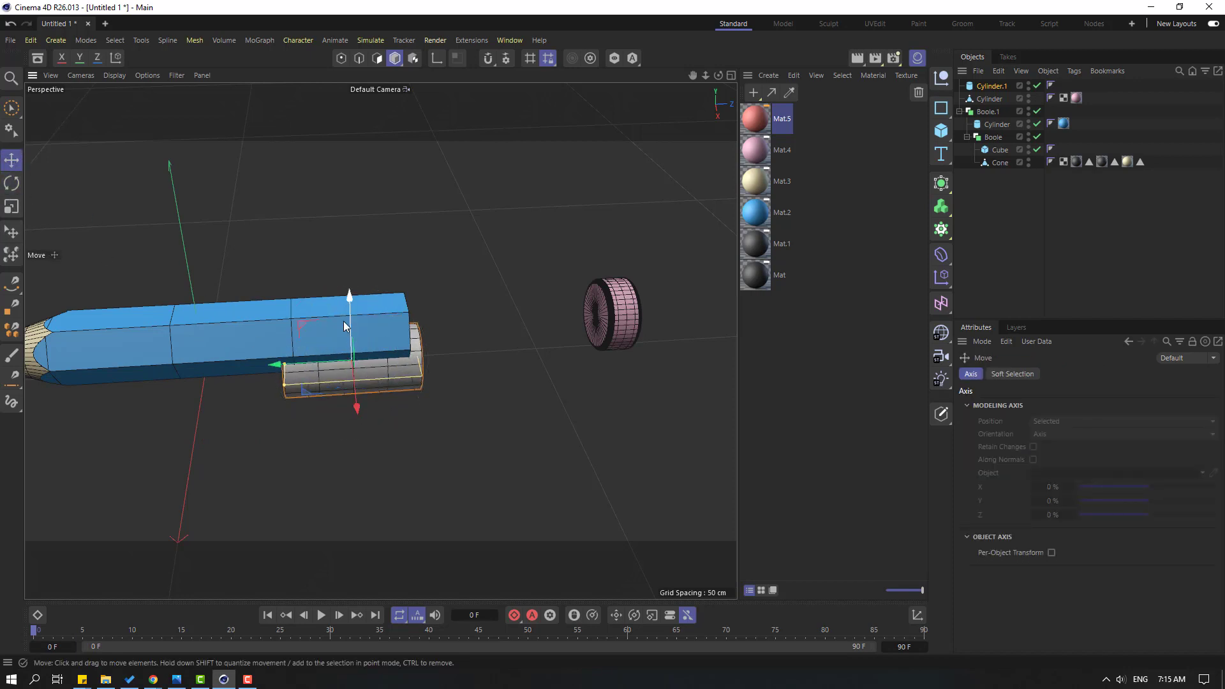
{"action": "left_click_drag", "start_coordinate": [353, 309], "coordinate": [354, 277]}
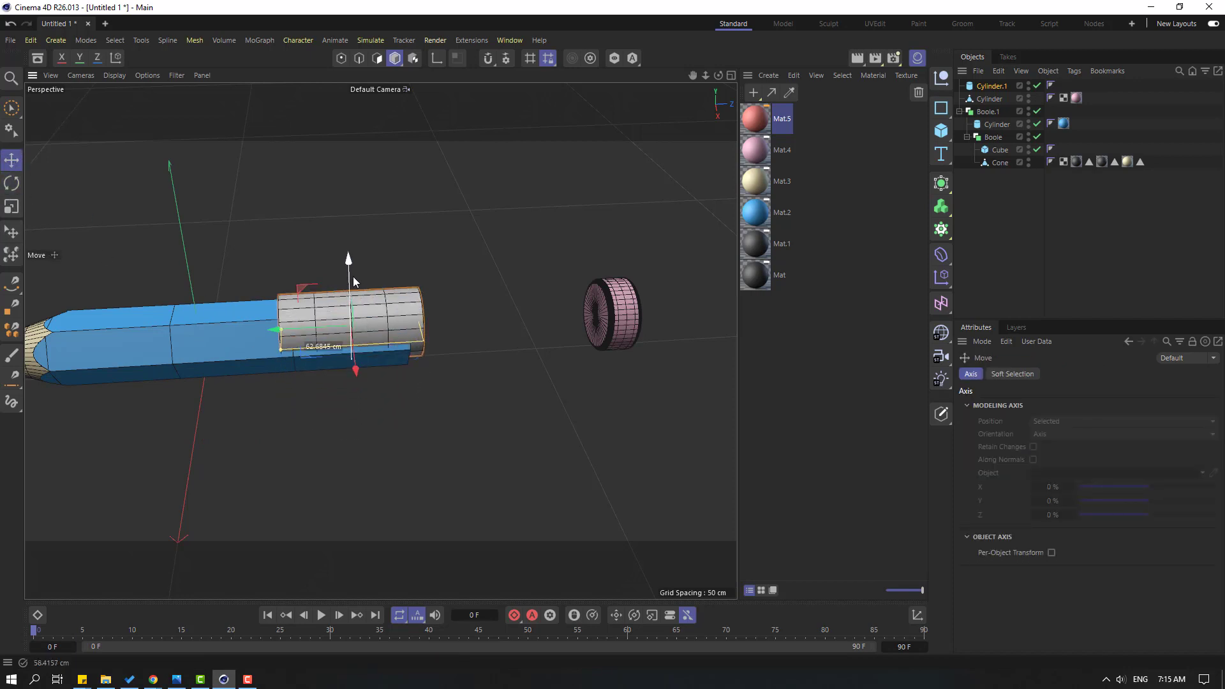
- Slide the new cylinder along the pencil's body in the Right view, away from the blunt end towards the tip
{"action": "left_click", "coordinate": [731, 75]}
{"action": "middle_click", "coordinate": [159, 410]}
{"action": "scroll", "coordinate": [485, 376], "scroll_direction": "up", "scroll_amount": 3}
{"action": "scroll", "coordinate": [485, 376], "scroll_direction": "down", "scroll_amount": 2}
{"action": "scroll", "coordinate": [390, 392], "scroll_direction": "up", "scroll_amount": 2}
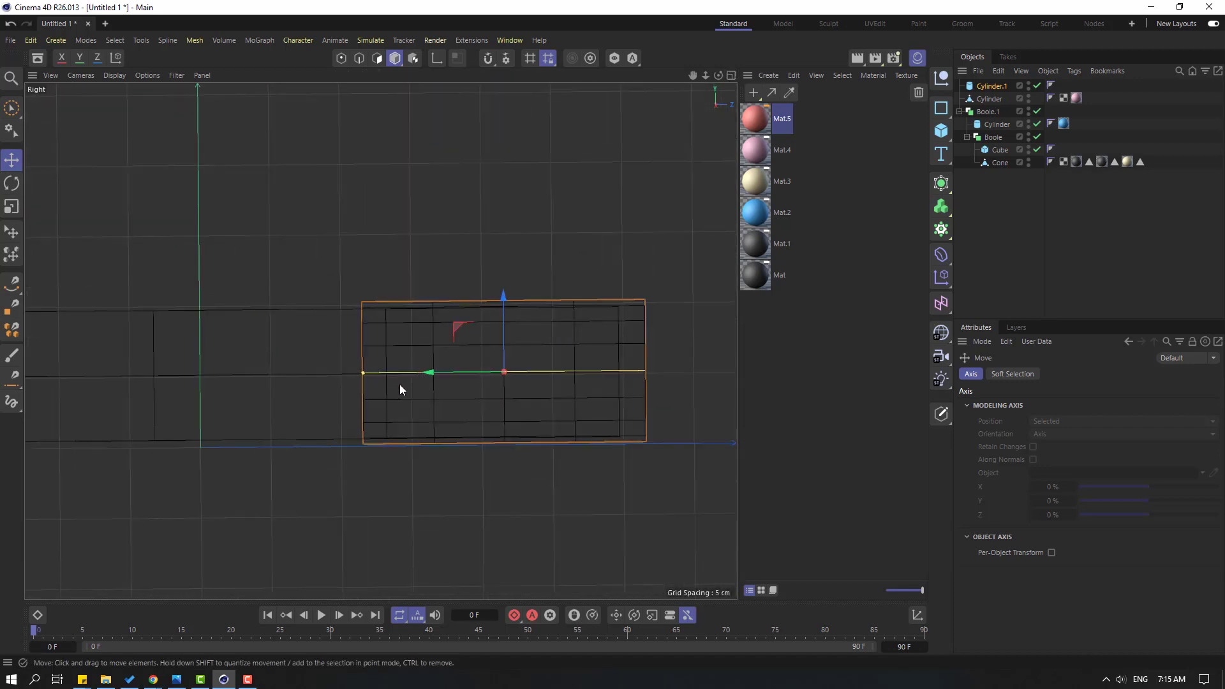
{"action": "left_click_drag", "start_coordinate": [418, 377], "coordinate": [326, 375]}
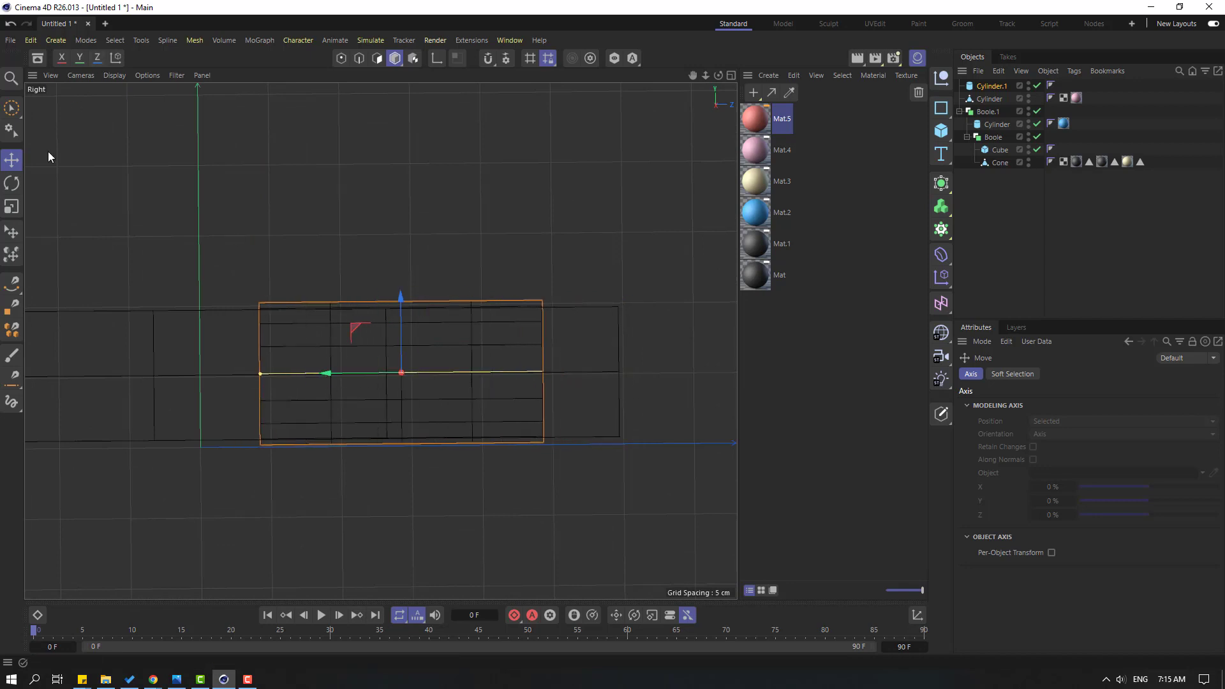
- Scale the new cylinder to about 307 cm in height and 56 cm in radius so it encloses the pencil's end
{"action": "key", "text": "t"}
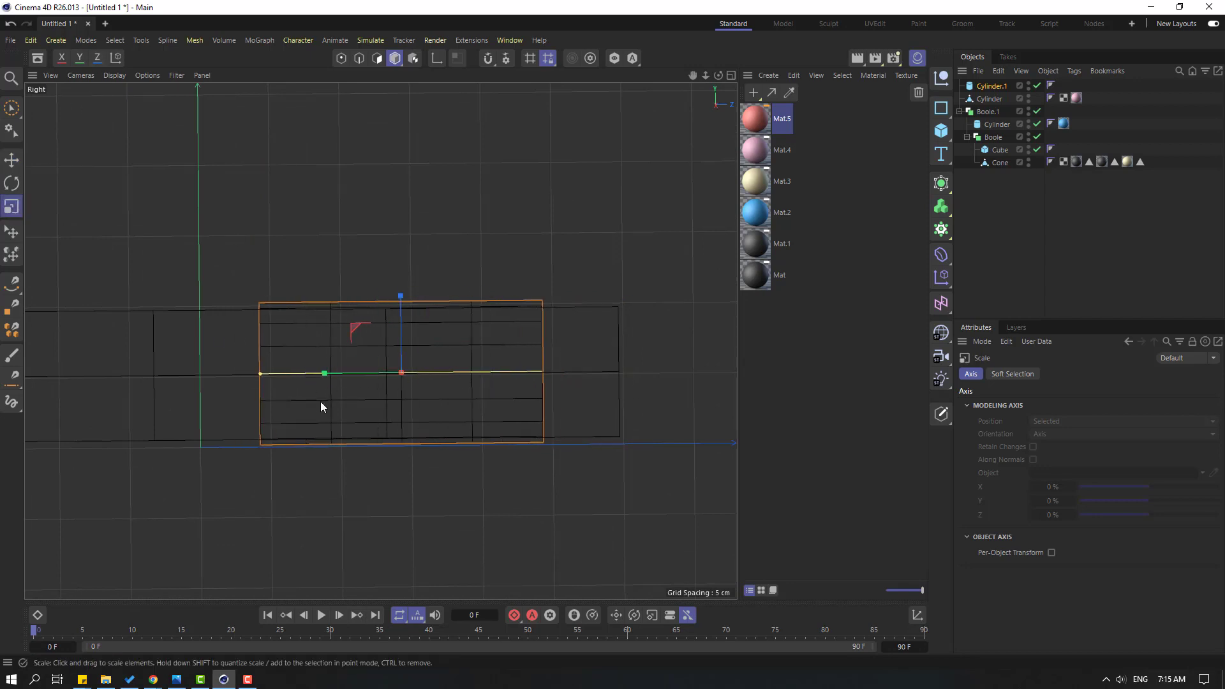
{"action": "mouse_move", "coordinate": [263, 373]}
{"action": "left_mouse_down"}
{"action": "mouse_move", "coordinate": [209, 376]}
{"action": "mouse_move", "coordinate": [259, 346]}
{"action": "mouse_move", "coordinate": [196, 355]}
{"action": "mouse_move", "coordinate": [252, 354]}
{"action": "left_mouse_up"}
{"action": "scroll", "coordinate": [432, 260], "scroll_direction": "down", "scroll_amount": 2}
{"action": "middle_click", "coordinate": [431, 266]}
{"action": "middle_click", "coordinate": [331, 241]}
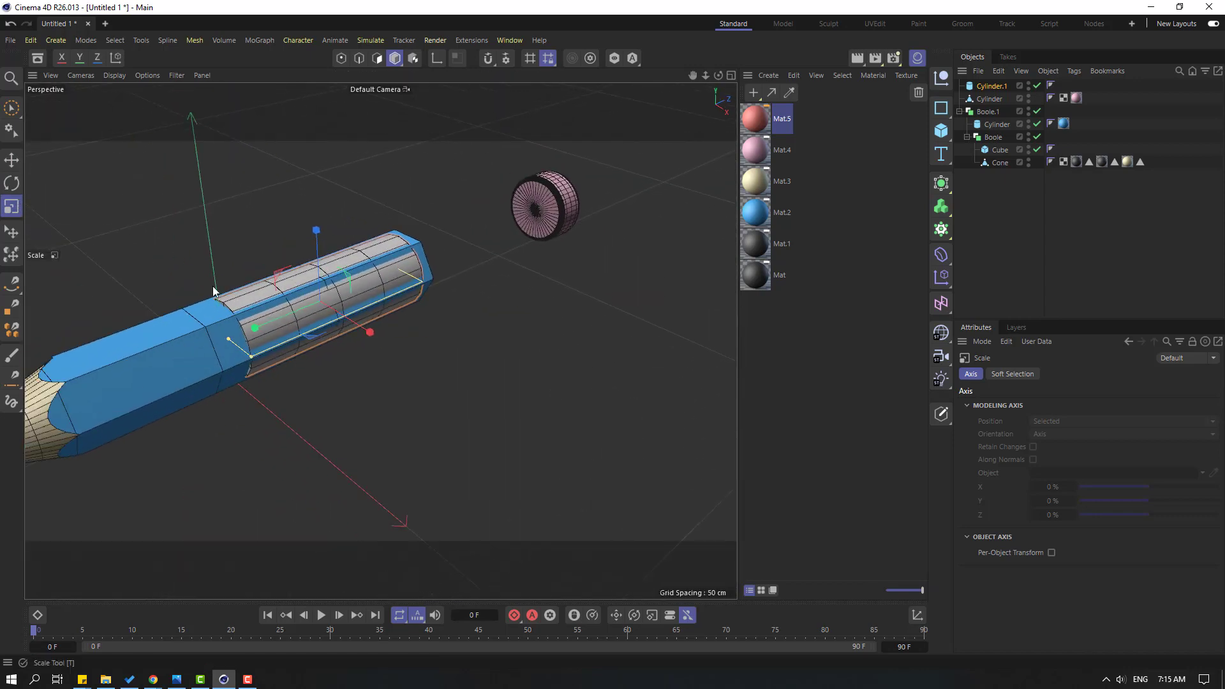
{"action": "left_click_drag", "start_coordinate": [257, 227], "coordinate": [269, 223]}
{"action": "mouse_move", "coordinate": [96, 281]}
{"action": "left_mouse_down", "text": "alt"}
{"action": "mouse_move", "coordinate": [331, 255]}
{"action": "mouse_move", "coordinate": [89, 251]}
{"action": "mouse_move", "coordinate": [228, 278]}
{"action": "mouse_move", "coordinate": [240, 257]}
{"action": "mouse_move", "coordinate": [429, 286]}
{"action": "left_mouse_up", "text": "alt"}
{"action": "left_click", "coordinate": [13, 159]}
{"action": "mouse_move", "coordinate": [381, 320]}
{"action": "left_mouse_down", "text": "alt"}
{"action": "mouse_move", "coordinate": [296, 274]}
{"action": "mouse_move", "coordinate": [211, 255]}
{"action": "mouse_move", "coordinate": [277, 267]}
{"action": "mouse_move", "coordinate": [353, 307]}
{"action": "left_mouse_up", "text": "alt"}
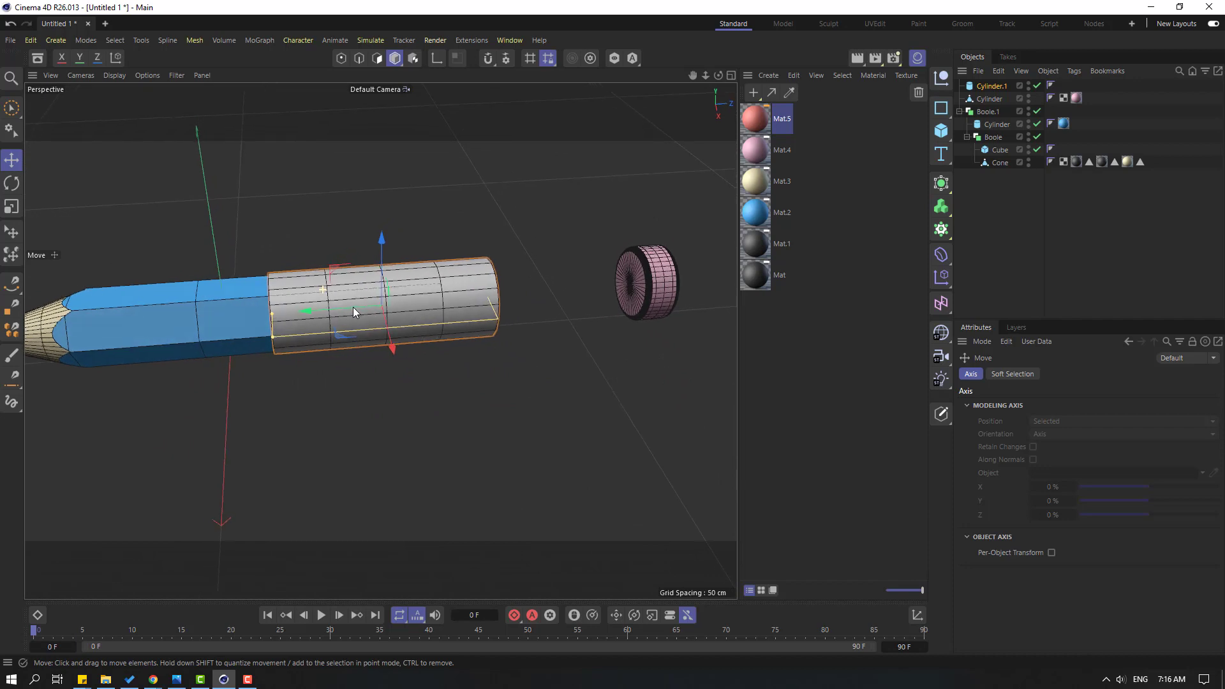
- Give the enclosing cylinder 15 height segments and 20 rotation segments, and convert it into an editable polygon object
{"action": "scroll", "coordinate": [368, 308], "scroll_direction": "up", "scroll_amount": 4}
{"action": "left_click_drag", "start_coordinate": [374, 178], "coordinate": [285, 230], "text": "alt"}
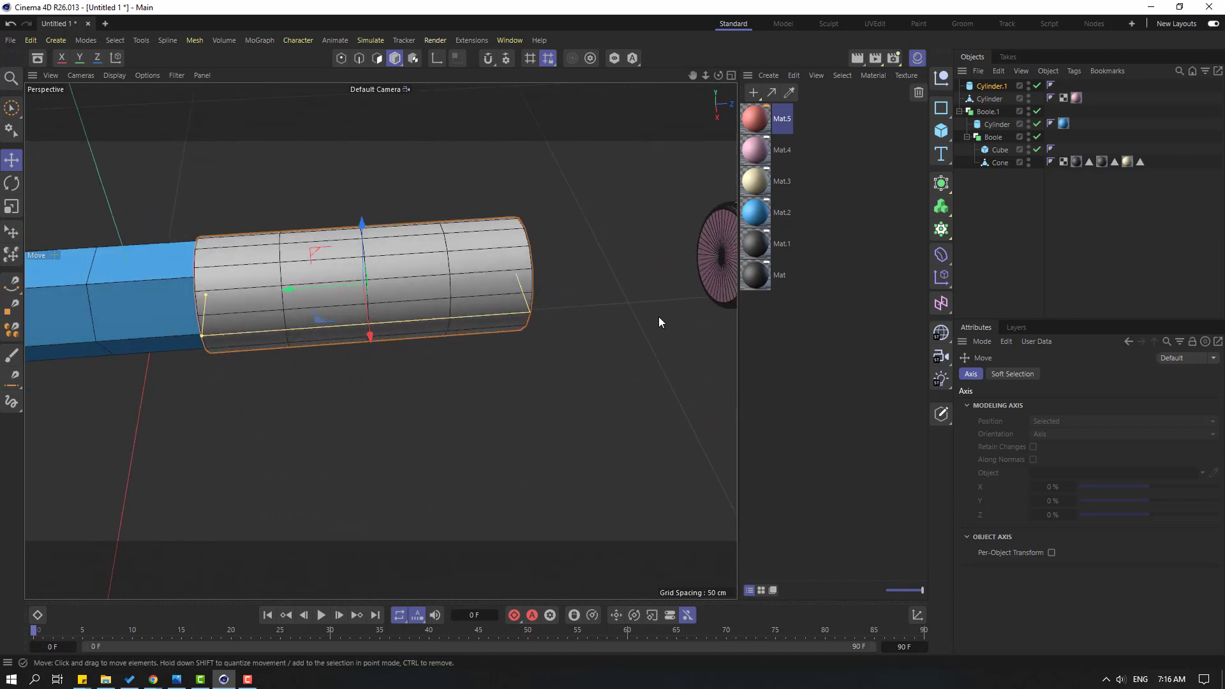
{"action": "left_click", "coordinate": [317, 253]}
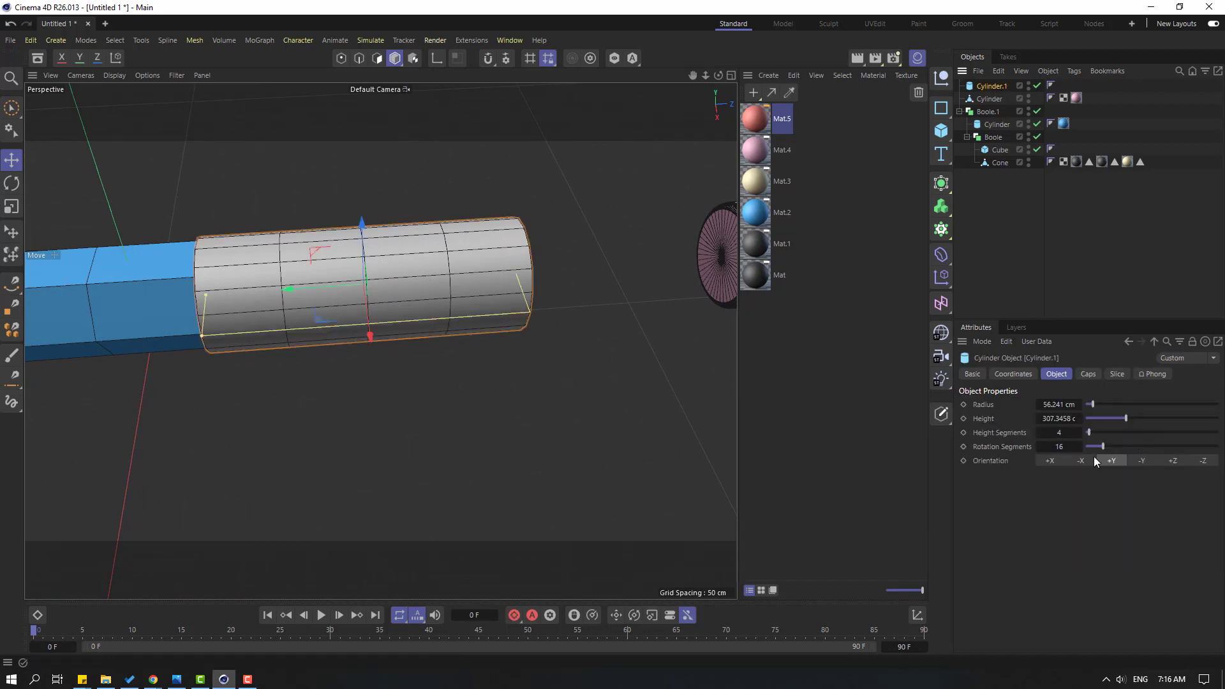
{"action": "mouse_move", "coordinate": [1104, 447]}
{"action": "left_mouse_down"}
{"action": "mouse_move", "coordinate": [1094, 431]}
{"action": "mouse_move", "coordinate": [1105, 431]}
{"action": "left_mouse_up"}
{"action": "left_click_drag", "start_coordinate": [573, 443], "coordinate": [400, 431], "text": "alt"}
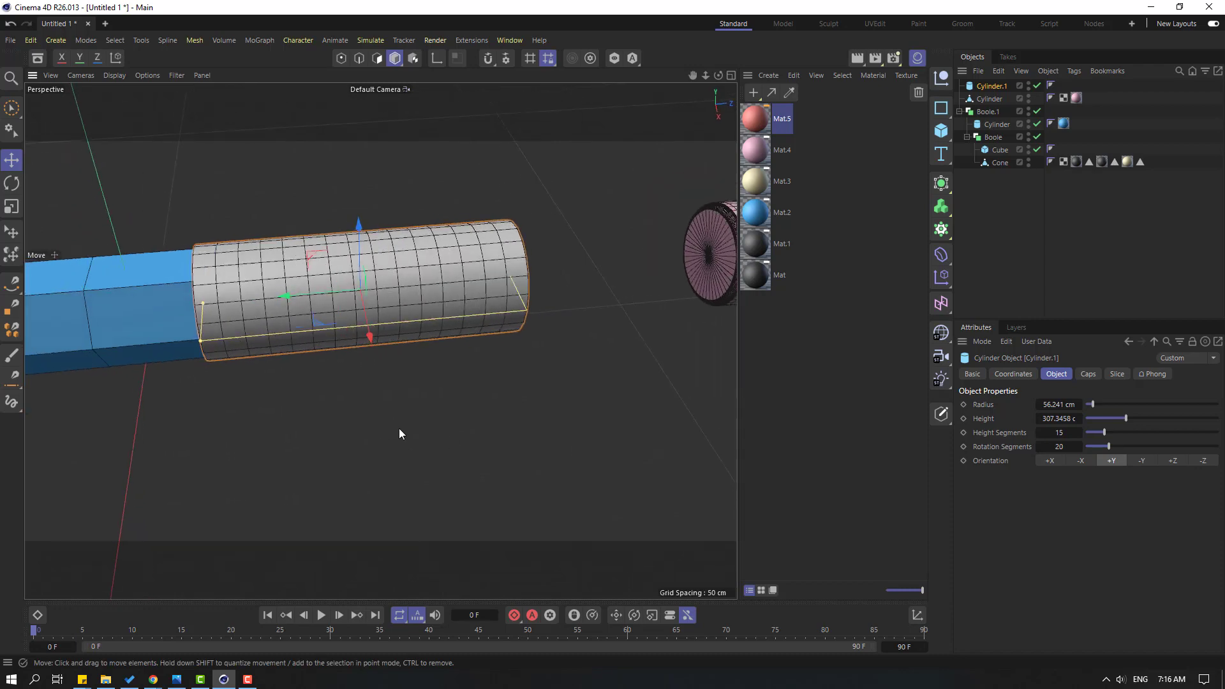
{"action": "left_click", "coordinate": [941, 415]}
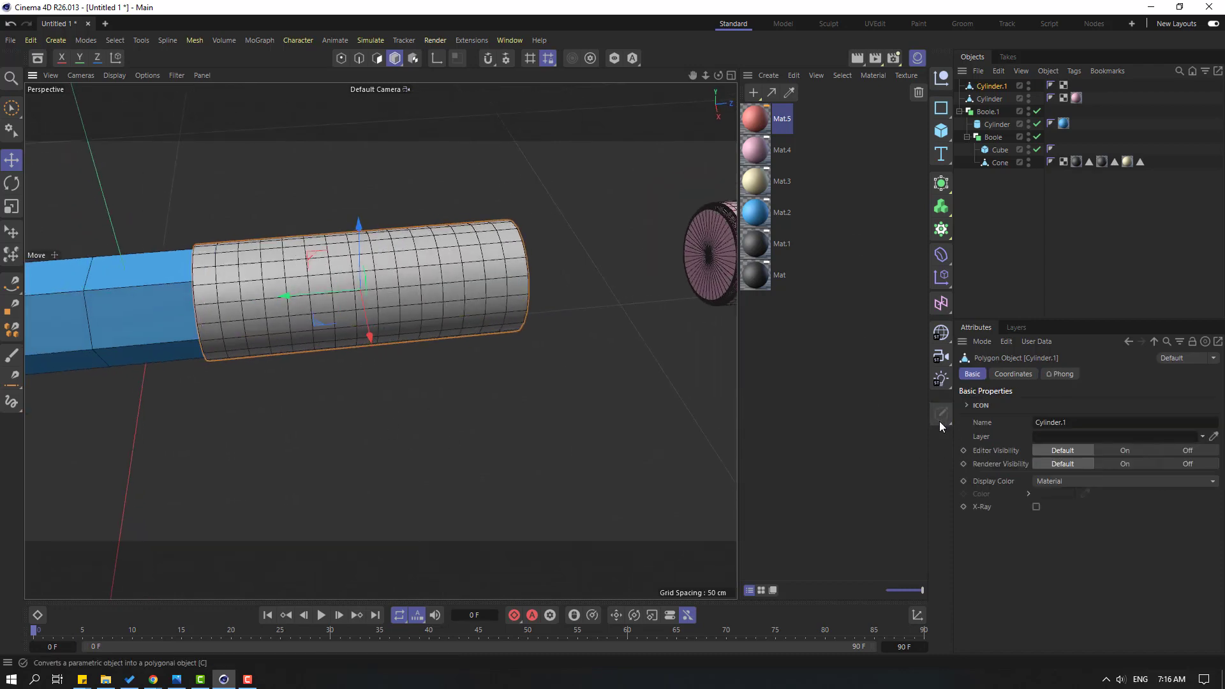
- Select three spaced polygon loops around the sleeve cylinder with Loop Selection
{"action": "left_click", "coordinate": [377, 59]}
{"action": "scroll", "coordinate": [297, 399], "scroll_direction": "up", "scroll_amount": 2}
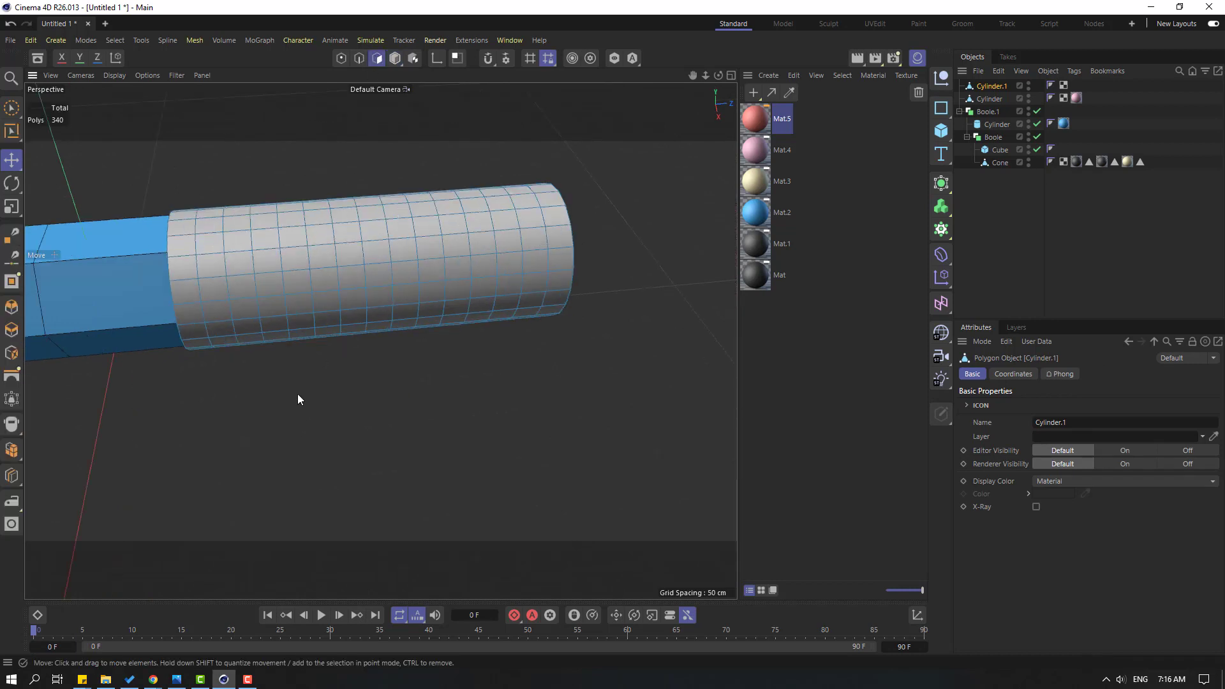
{"action": "left_click", "coordinate": [118, 40]}
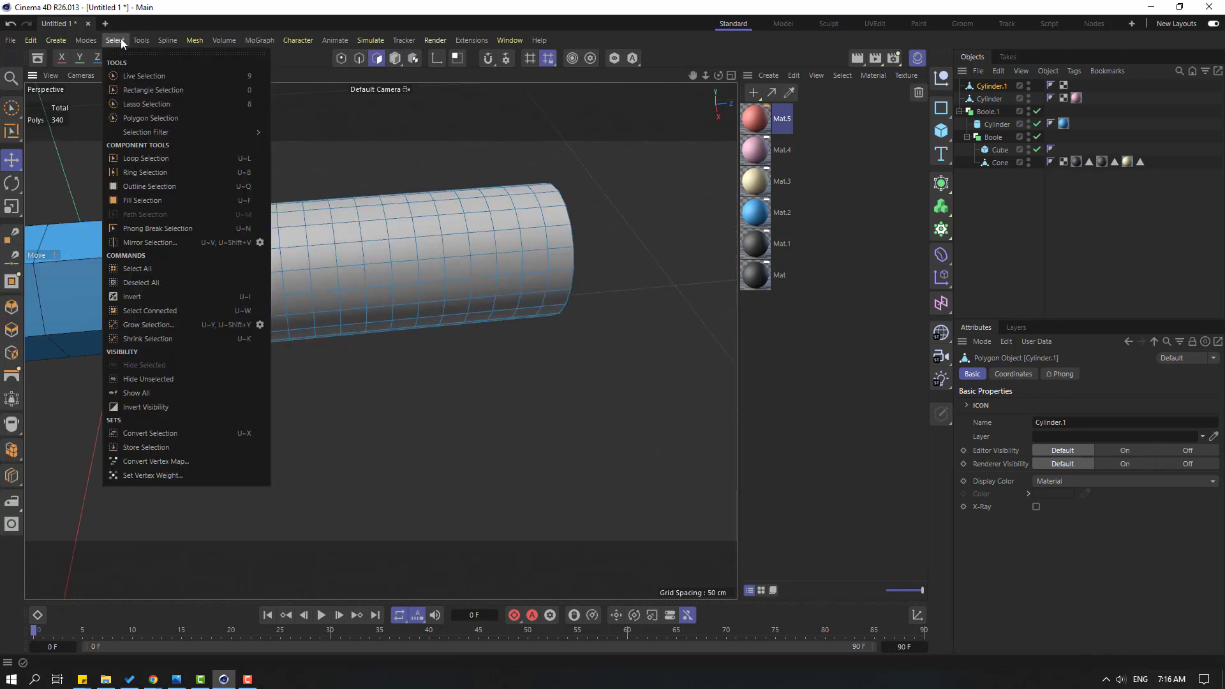
{"action": "left_click", "coordinate": [147, 163]}
{"action": "scroll", "coordinate": [396, 318], "scroll_direction": "up", "scroll_amount": 2}
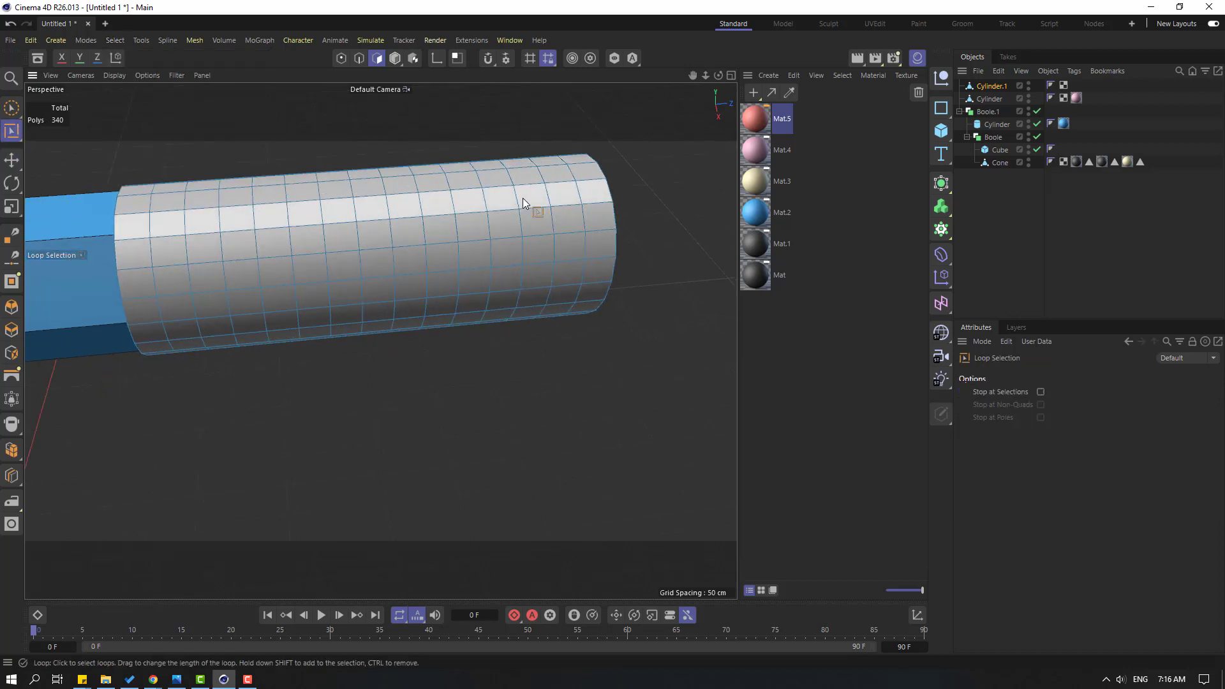
{"action": "left_click", "coordinate": [498, 199]}
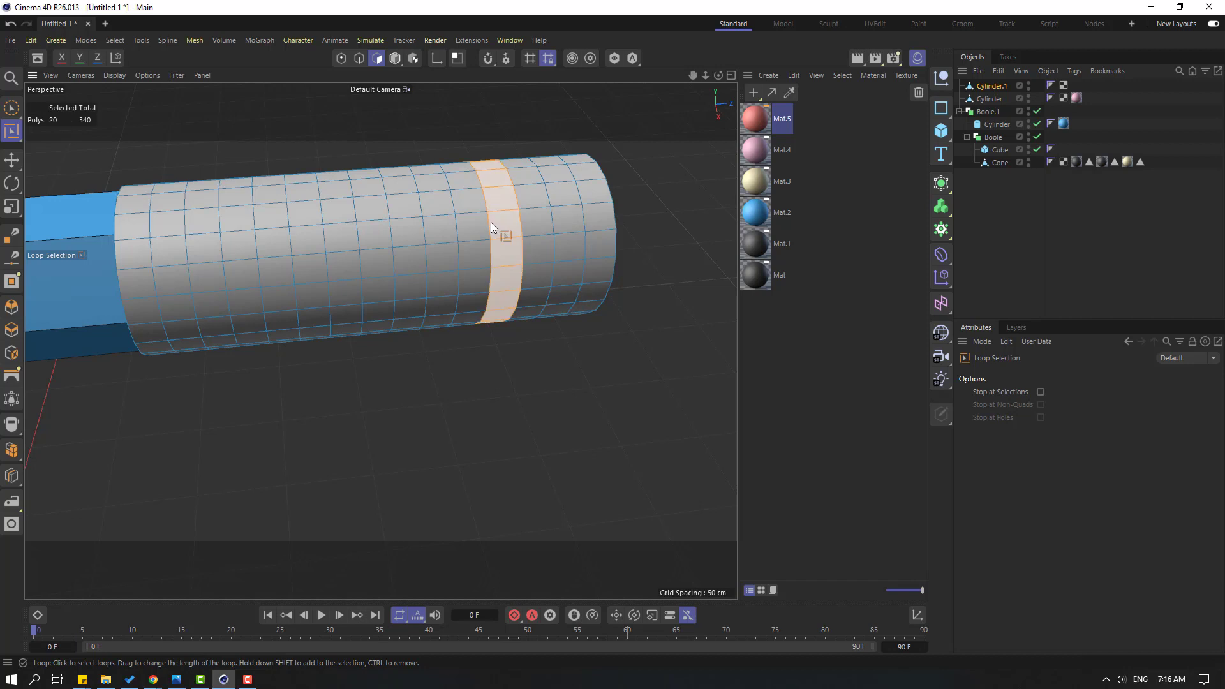
{"action": "left_click", "coordinate": [371, 209], "text": "shift"}
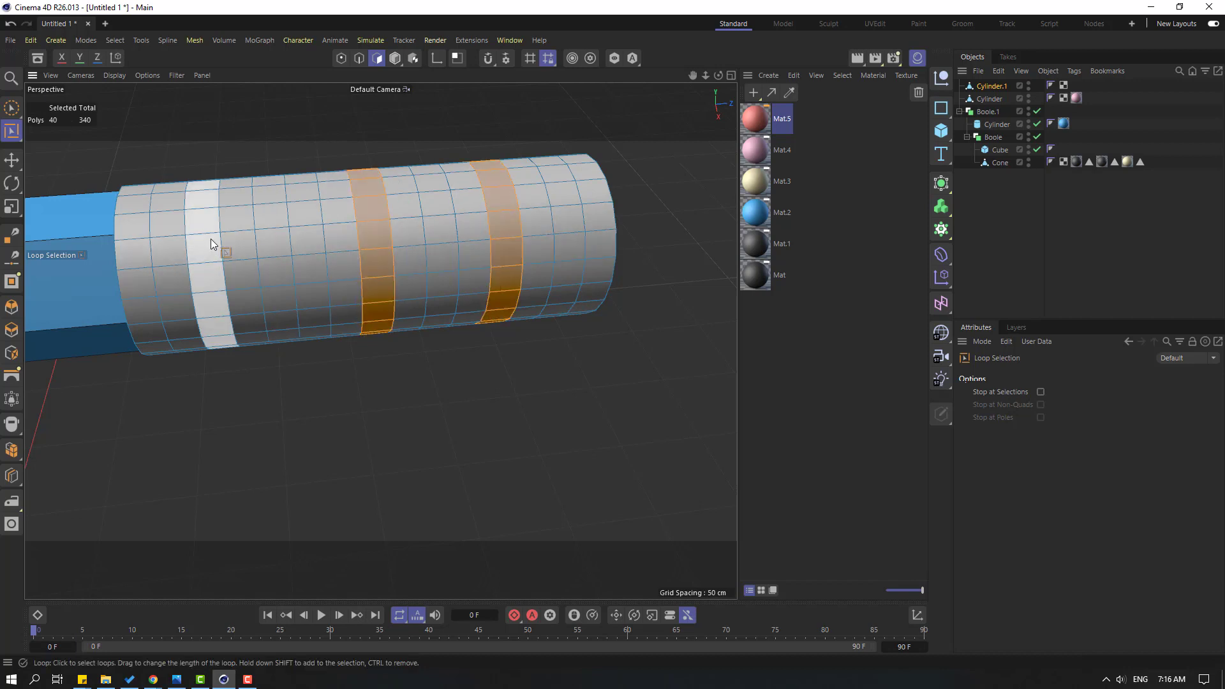
{"action": "left_click", "coordinate": [236, 218], "text": "shift"}
- Extrude the three selected polygon loops about 2.1 cm inward to form ring grooves around the sleeve
{"action": "left_click_drag", "start_coordinate": [315, 368], "coordinate": [391, 353], "text": "alt"}
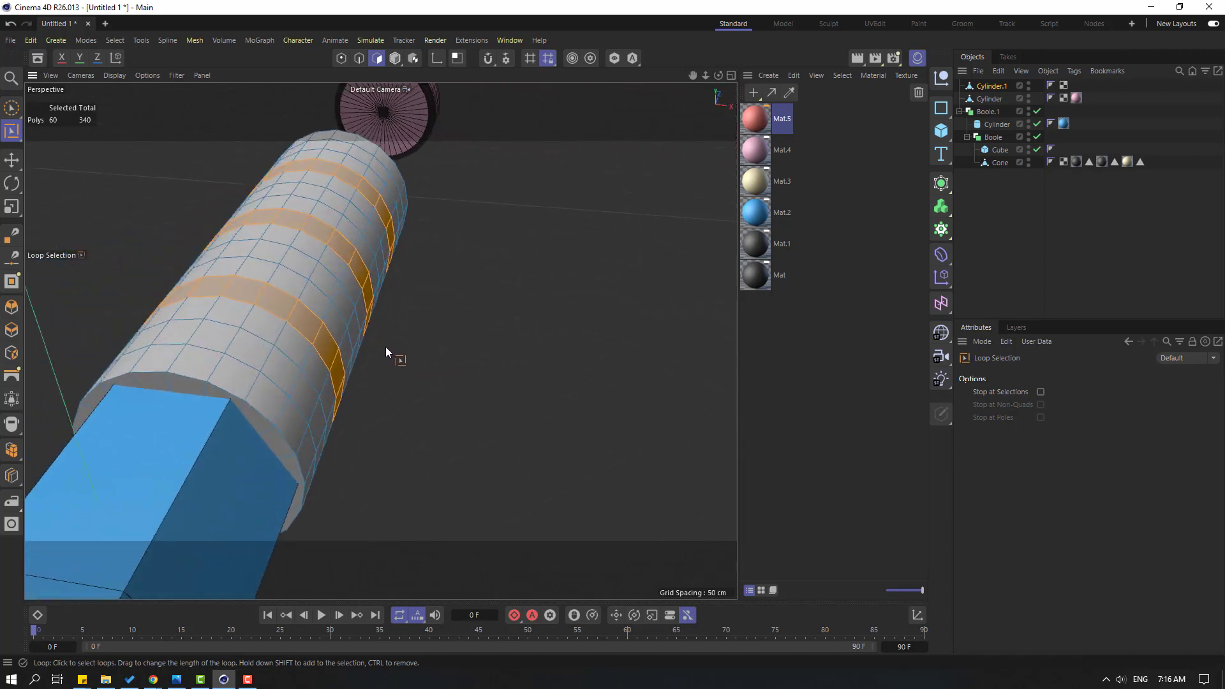
{"action": "left_click_drag", "start_coordinate": [495, 347], "coordinate": [393, 296], "text": "alt"}
{"action": "right_click", "coordinate": [296, 132]}
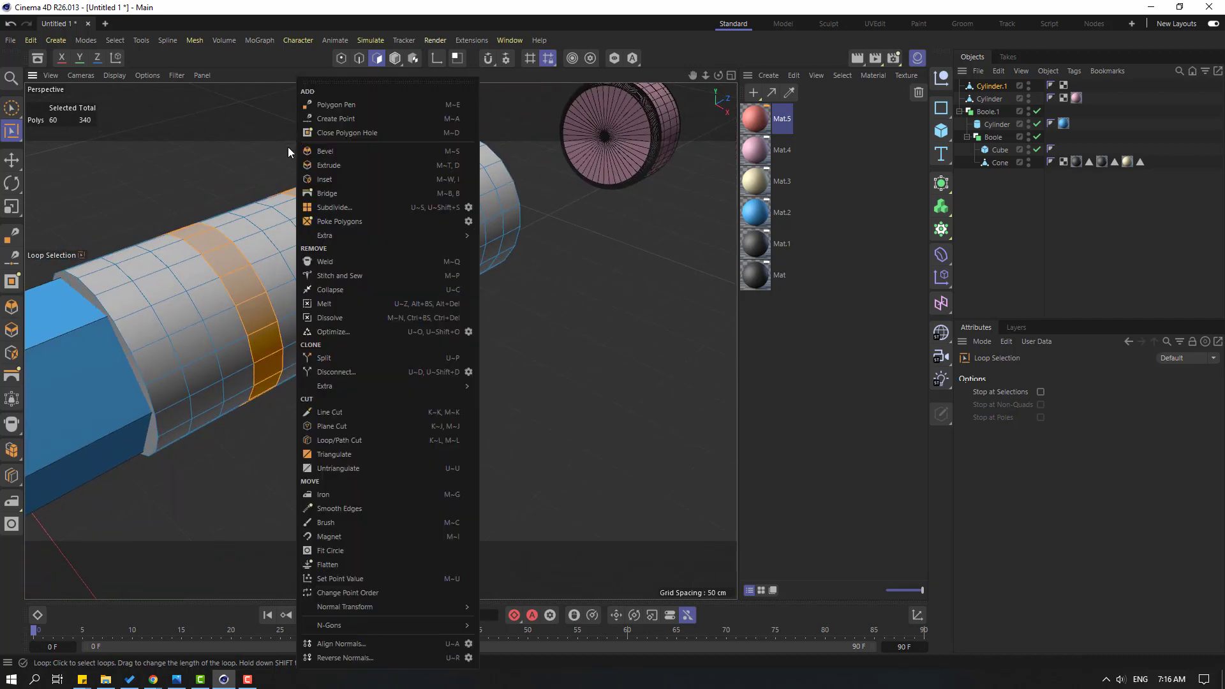
{"action": "left_click", "coordinate": [326, 166]}
{"action": "scroll", "coordinate": [338, 252], "scroll_direction": "up", "scroll_amount": 5}
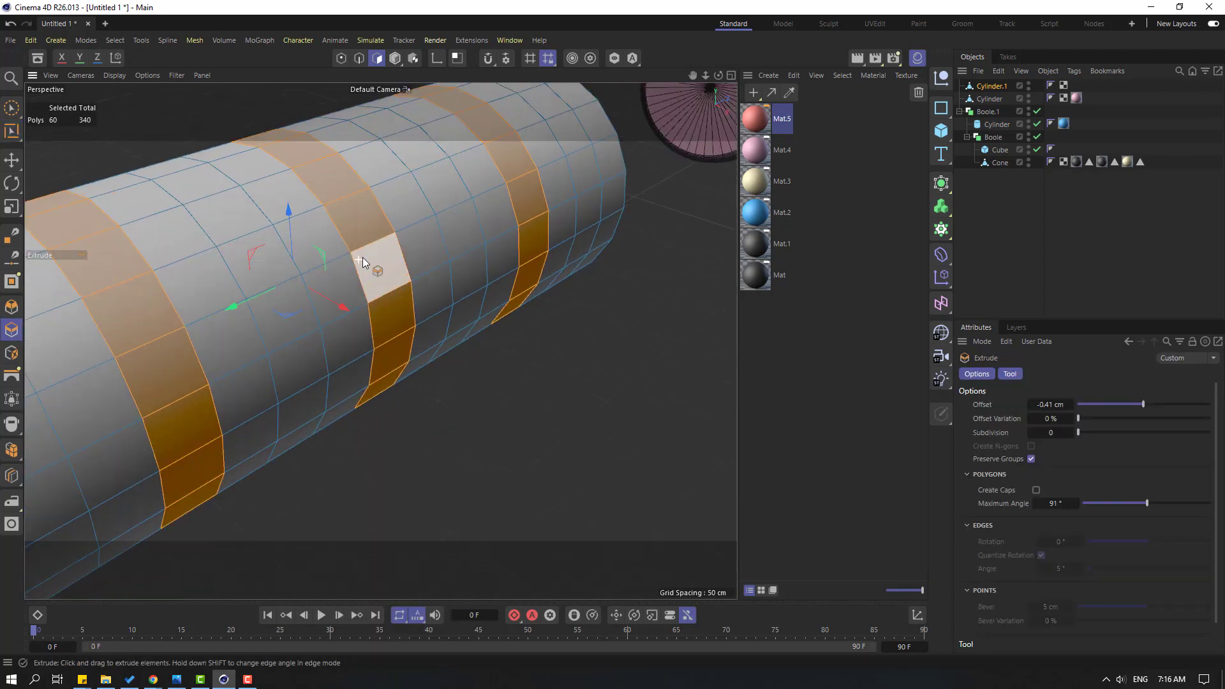
{"action": "mouse_move", "coordinate": [323, 160]}
{"action": "left_mouse_down"}
{"action": "mouse_move", "coordinate": [298, 160]}
{"action": "mouse_move", "coordinate": [311, 160]}
{"action": "left_mouse_up"}
{"action": "left_click_drag", "start_coordinate": [428, 131], "coordinate": [333, 173]}
{"action": "scroll", "coordinate": [521, 365], "scroll_direction": "down", "scroll_amount": 3}
{"action": "left_click_drag", "start_coordinate": [521, 366], "coordinate": [155, 250], "text": "alt"}
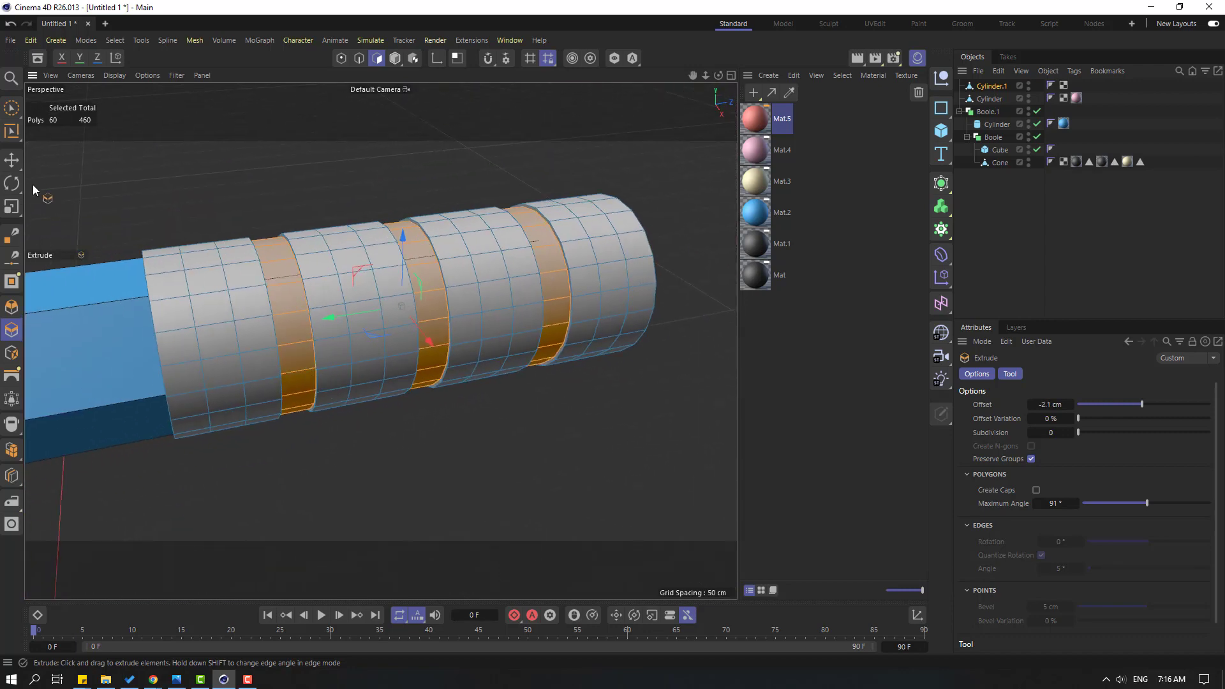
- Select the outer rim edge loops at both ends of the sleeve
{"action": "left_click", "coordinate": [12, 159]}
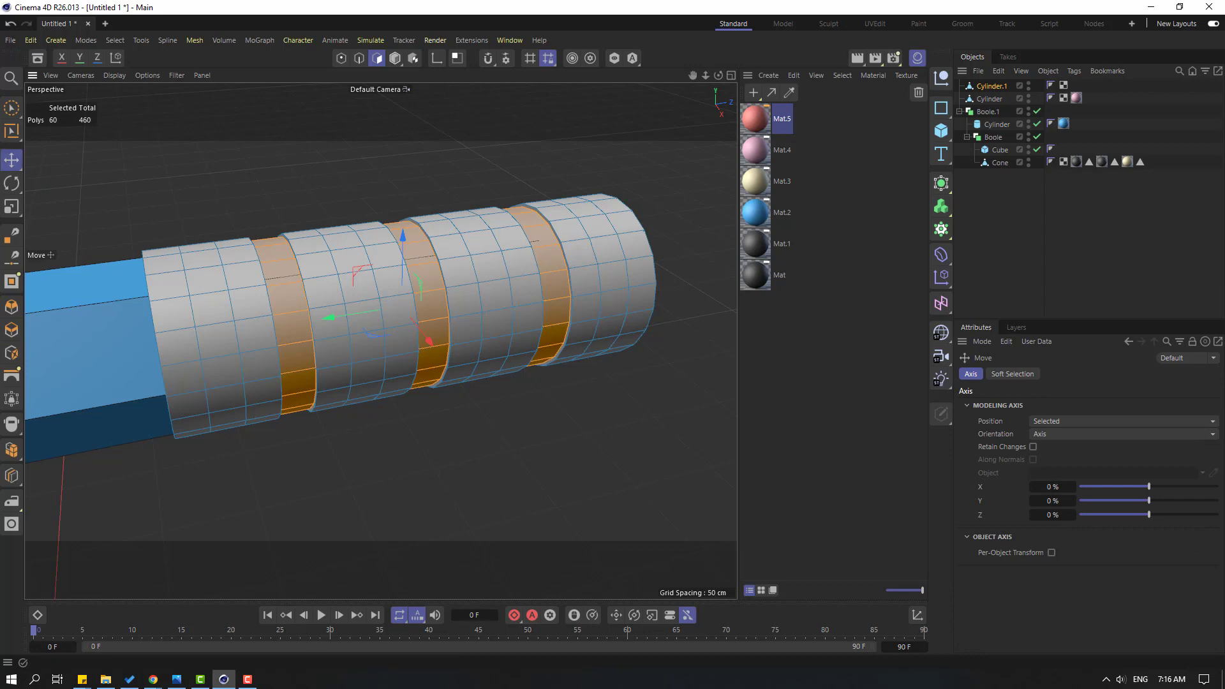
{"action": "left_click", "coordinate": [359, 58]}
{"action": "scroll", "coordinate": [213, 301], "scroll_direction": "up", "scroll_amount": 2}
{"action": "left_click_drag", "start_coordinate": [214, 301], "coordinate": [243, 304], "text": "alt"}
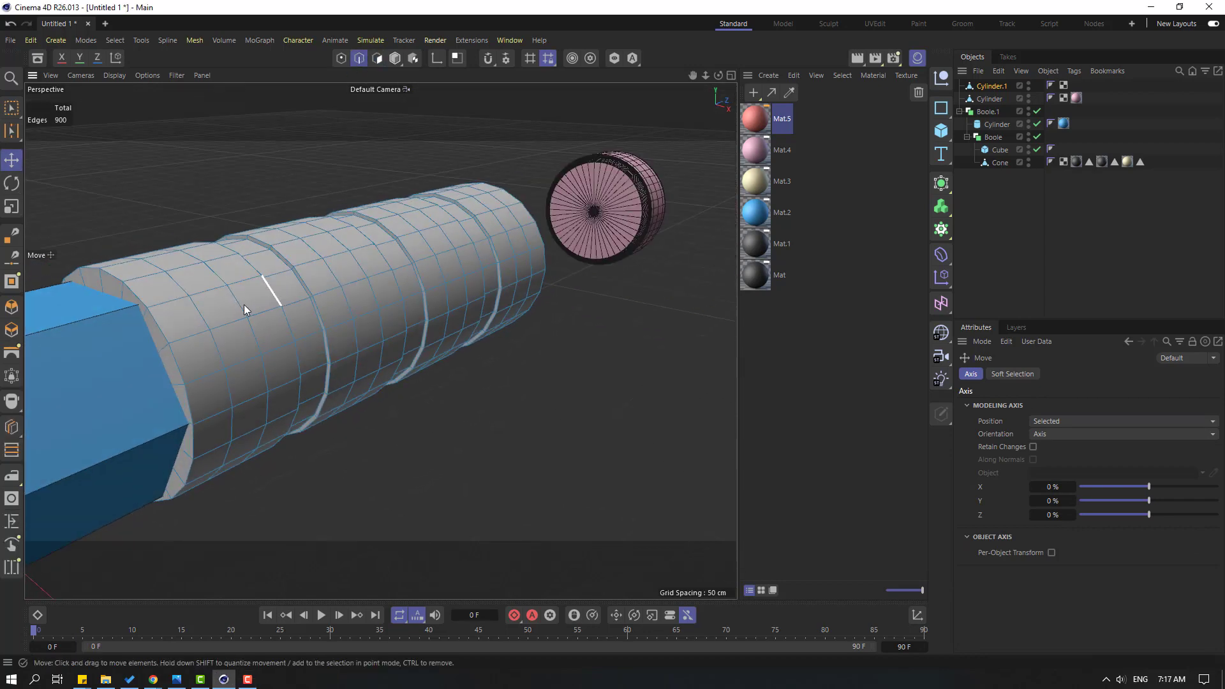
{"action": "middle_click_drag", "start_coordinate": [243, 304], "coordinate": [324, 305], "text": "alt"}
{"action": "scroll", "coordinate": [270, 312], "scroll_direction": "up", "scroll_amount": 2}
{"action": "left_click_drag", "start_coordinate": [271, 312], "coordinate": [272, 212], "text": "alt"}
{"action": "double_click", "coordinate": [296, 297]}
{"action": "left_click_drag", "start_coordinate": [335, 280], "coordinate": [504, 356], "text": "alt"}
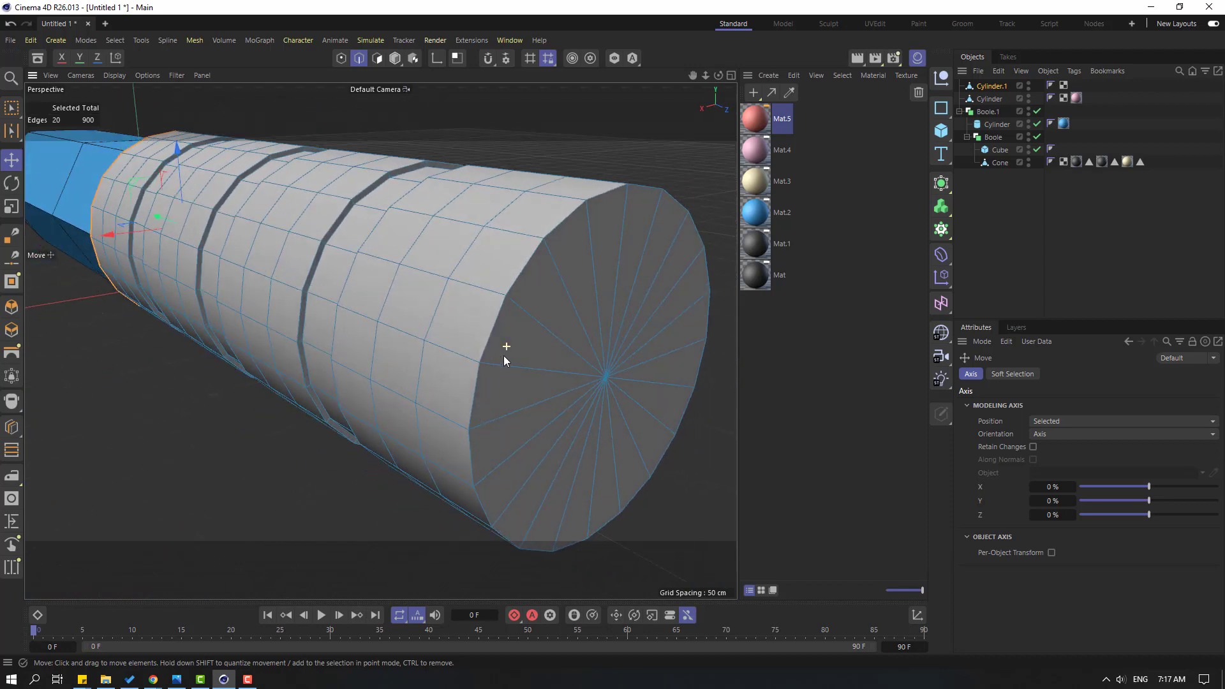
{"action": "double_click", "coordinate": [500, 316], "text": "shift"}
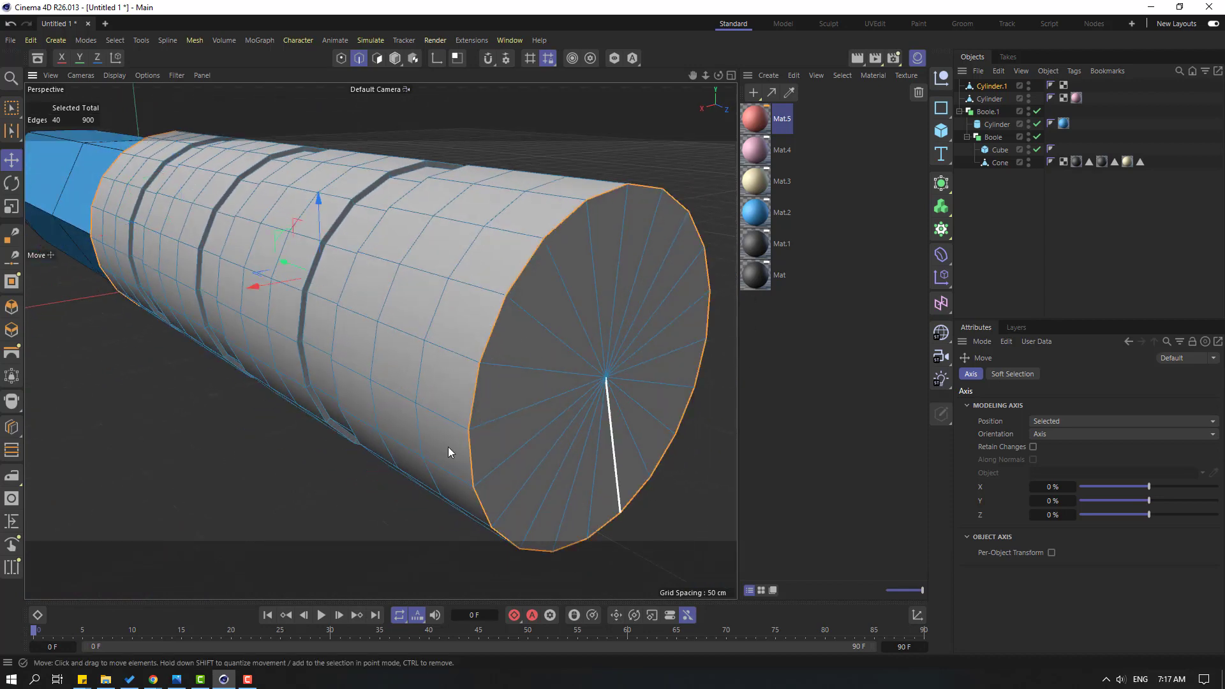
- Bevel both rims of the sleeve with an offset of 13 cm and a subdivision of 8
{"action": "left_click_drag", "start_coordinate": [571, 281], "coordinate": [511, 175], "text": "alt"}
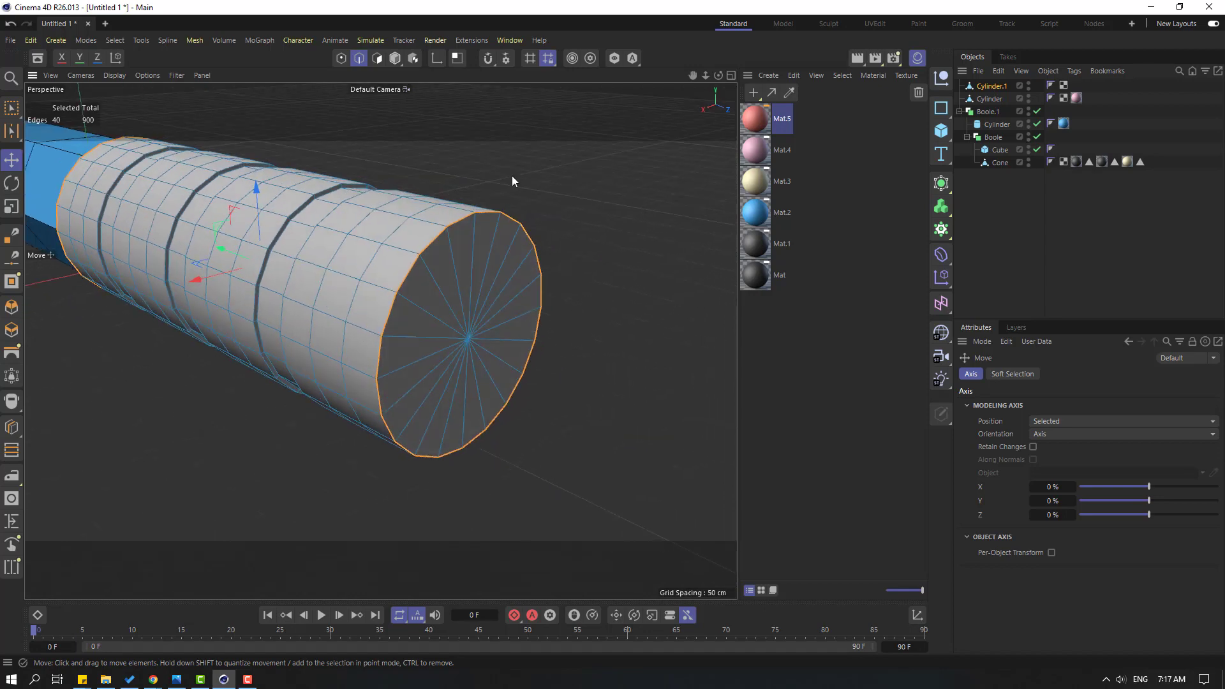
{"action": "right_click", "coordinate": [512, 175]}
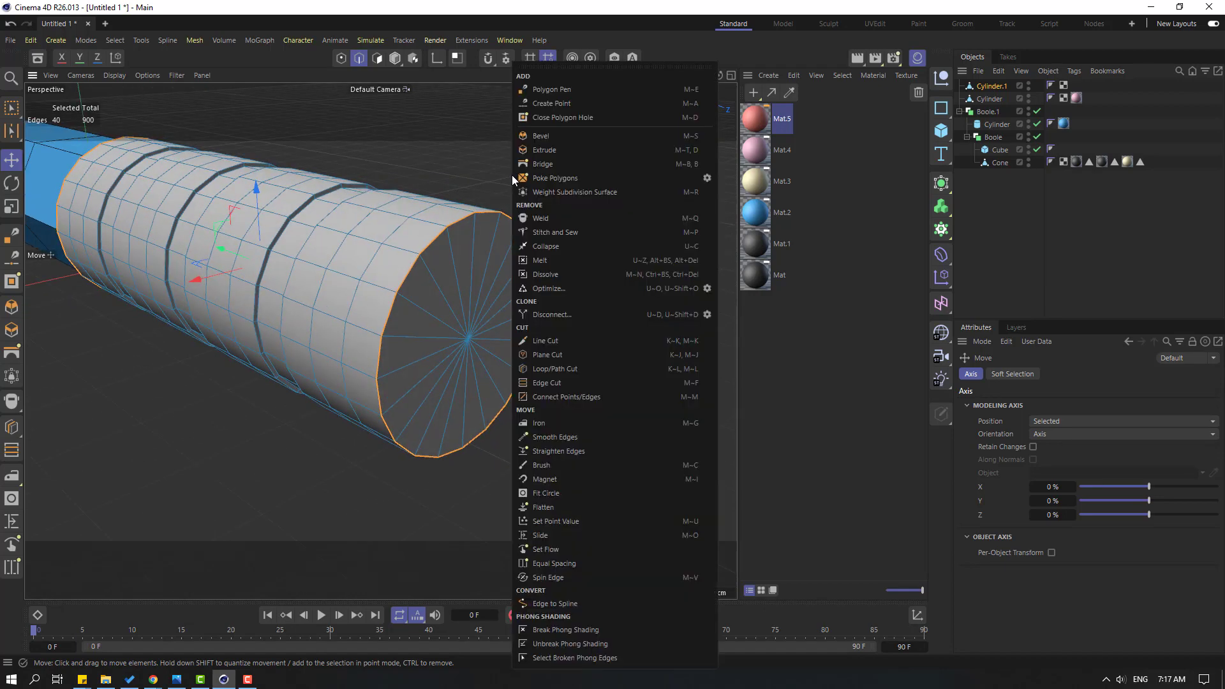
{"action": "left_click", "coordinate": [568, 135]}
{"action": "scroll", "coordinate": [386, 326], "scroll_direction": "up", "scroll_amount": 2}
{"action": "left_click_drag", "start_coordinate": [421, 256], "coordinate": [392, 359]}
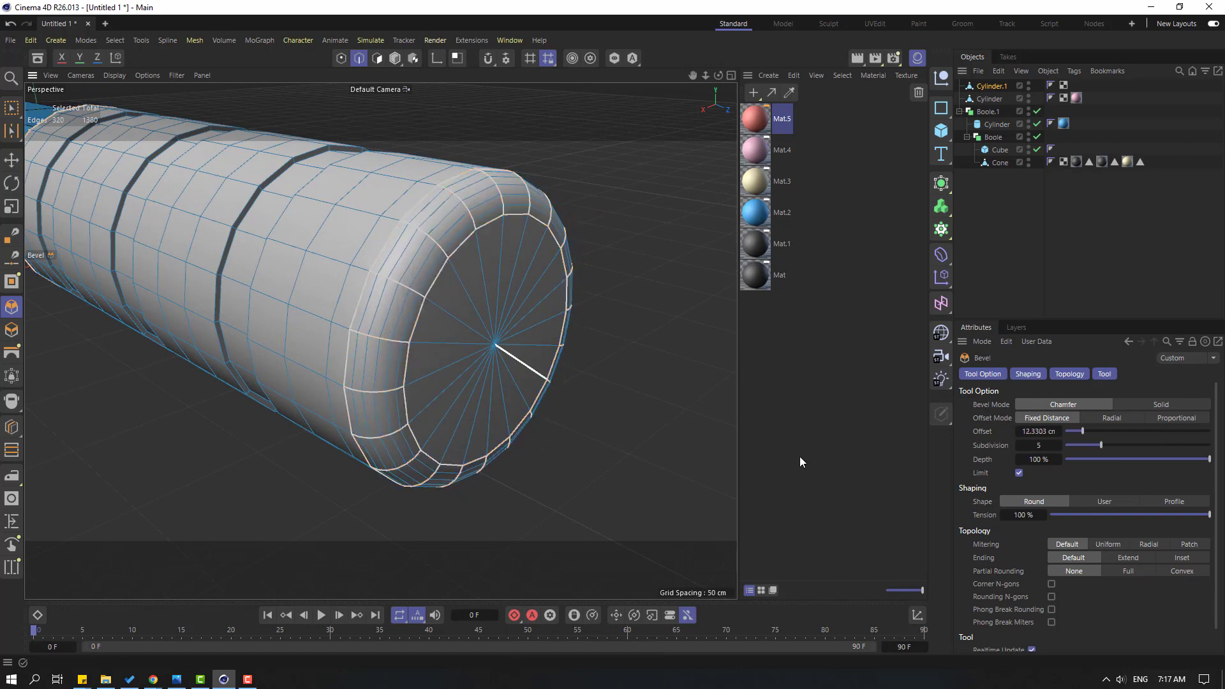
{"action": "mouse_move", "coordinate": [1100, 444]}
{"action": "left_mouse_down"}
{"action": "mouse_move", "coordinate": [1142, 445]}
{"action": "mouse_move", "coordinate": [1085, 431]}
{"action": "left_mouse_up"}
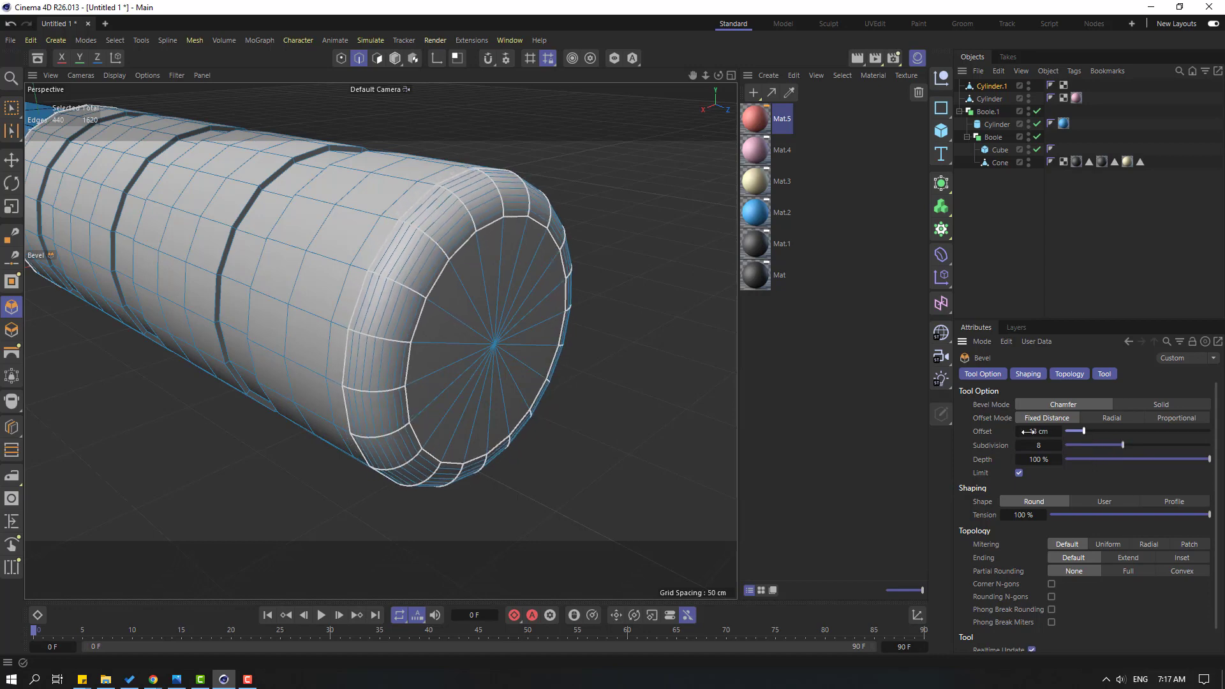
- Clear the rim selection and select both outer edge loops of the groove nearest the pencil's blue body
{"action": "right_click_drag", "start_coordinate": [347, 305], "coordinate": [243, 314], "text": "alt"}
{"action": "left_click_drag", "start_coordinate": [243, 315], "coordinate": [328, 324], "text": "alt"}
{"action": "middle_click_drag", "start_coordinate": [70, 319], "coordinate": [313, 317], "text": "alt"}
{"action": "left_click_drag", "start_coordinate": [343, 317], "coordinate": [467, 382], "text": "alt"}
{"action": "left_click", "coordinate": [488, 399]}
{"action": "scroll", "coordinate": [482, 270], "scroll_direction": "up", "scroll_amount": 2}
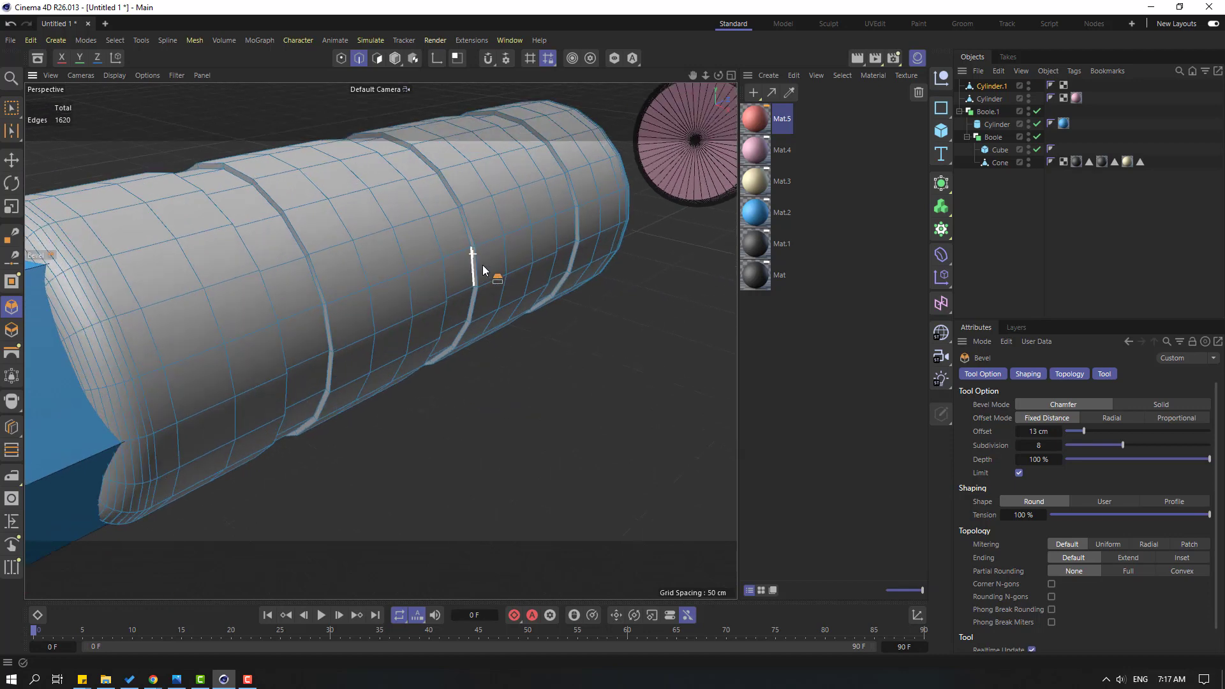
{"action": "scroll", "coordinate": [446, 202], "scroll_direction": "up", "scroll_amount": 3}
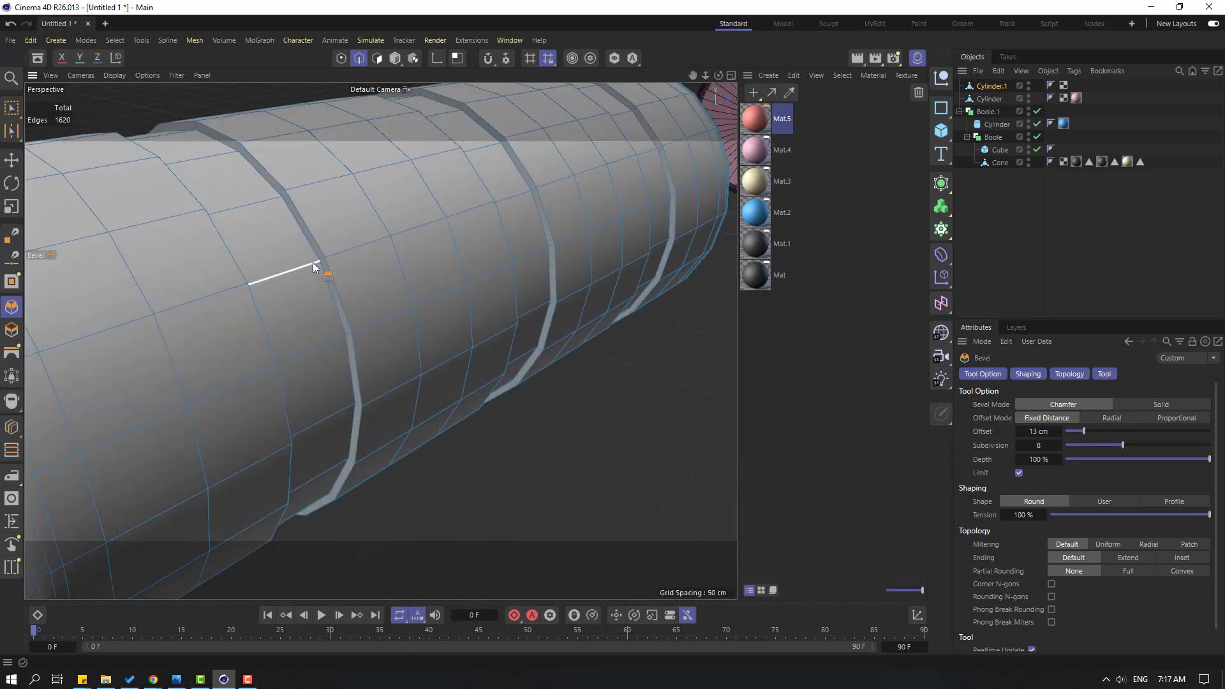
{"action": "double_click", "coordinate": [304, 226]}
{"action": "left_click_drag", "start_coordinate": [424, 246], "coordinate": [268, 214], "text": "alt"}
{"action": "double_click", "coordinate": [264, 180], "text": "shift"}
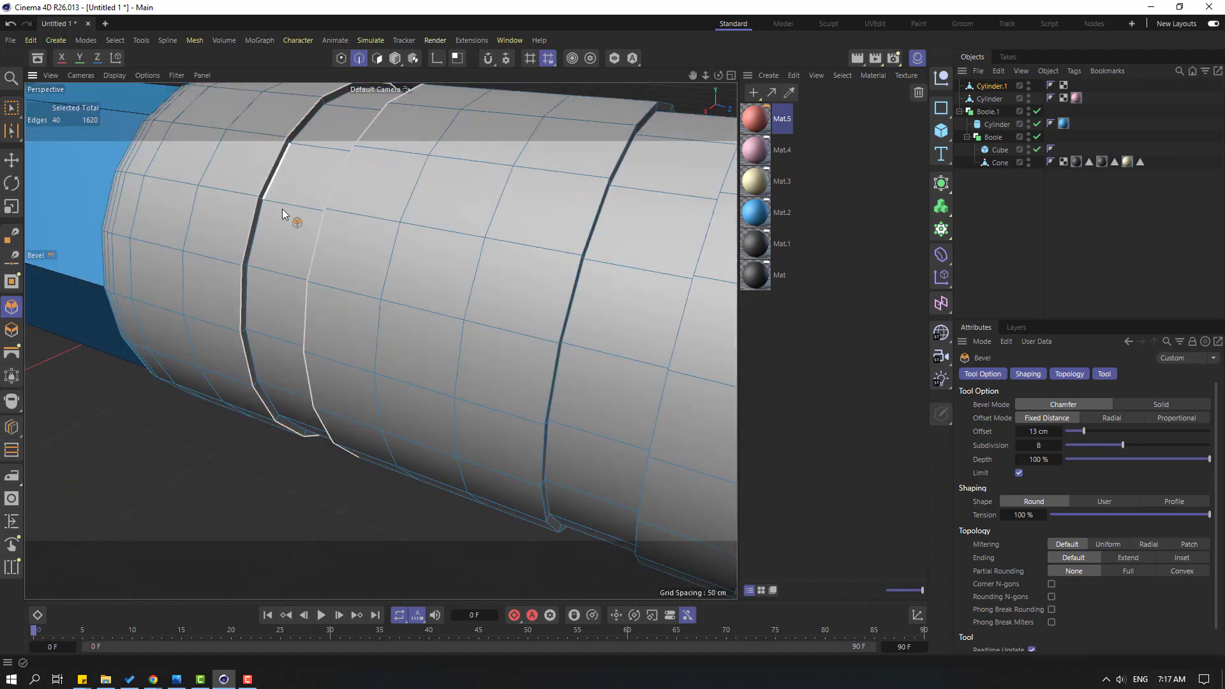
- Add the outer edge loops on both sides of the other two grooves to the selection
{"action": "middle_click_drag", "start_coordinate": [599, 282], "coordinate": [462, 275], "text": "alt"}
{"action": "double_click", "coordinate": [451, 224], "text": "shift"}
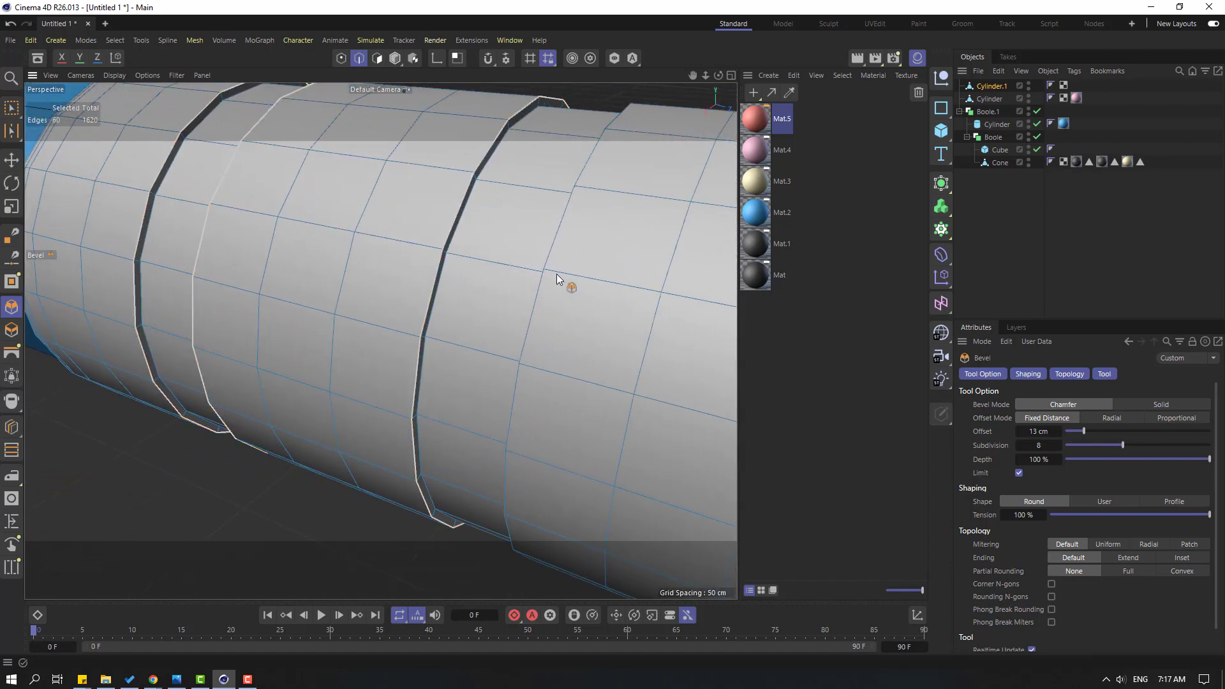
{"action": "left_click_drag", "start_coordinate": [561, 276], "coordinate": [531, 242], "text": "alt"}
{"action": "double_click", "coordinate": [521, 236], "text": "shift"}
{"action": "left_click_drag", "start_coordinate": [629, 265], "coordinate": [432, 293], "text": "alt"}
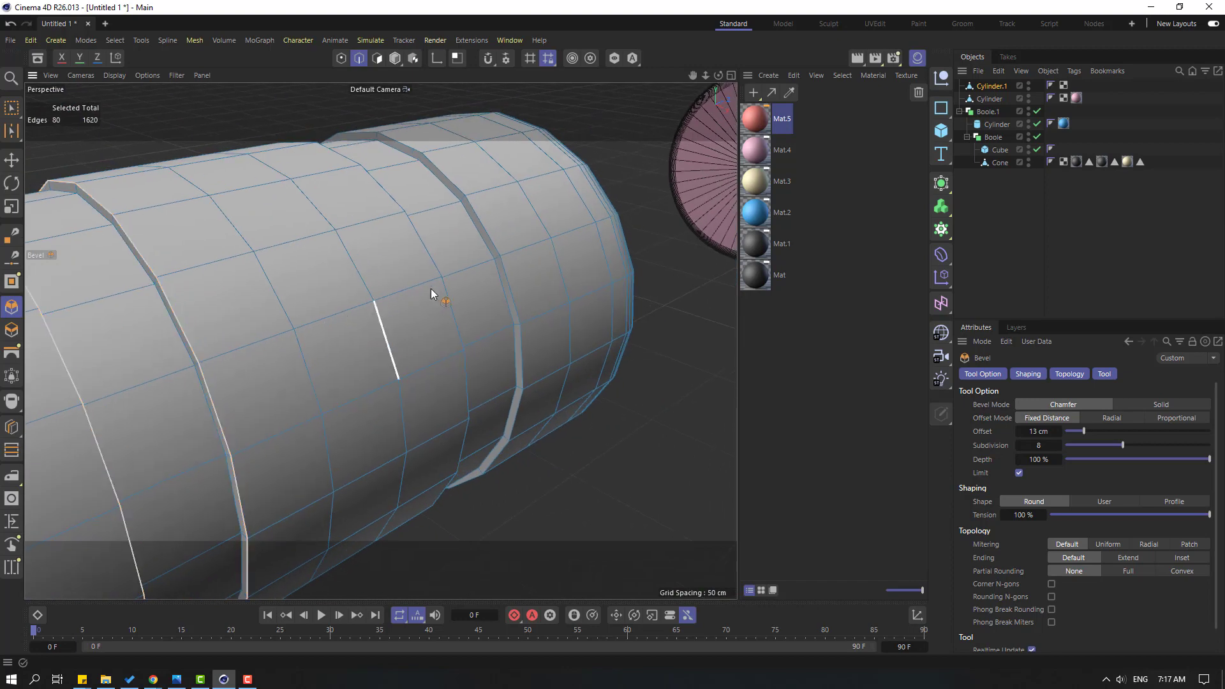
{"action": "double_click", "coordinate": [491, 242], "text": "shift"}
{"action": "left_click_drag", "start_coordinate": [491, 242], "coordinate": [434, 222], "text": "alt"}
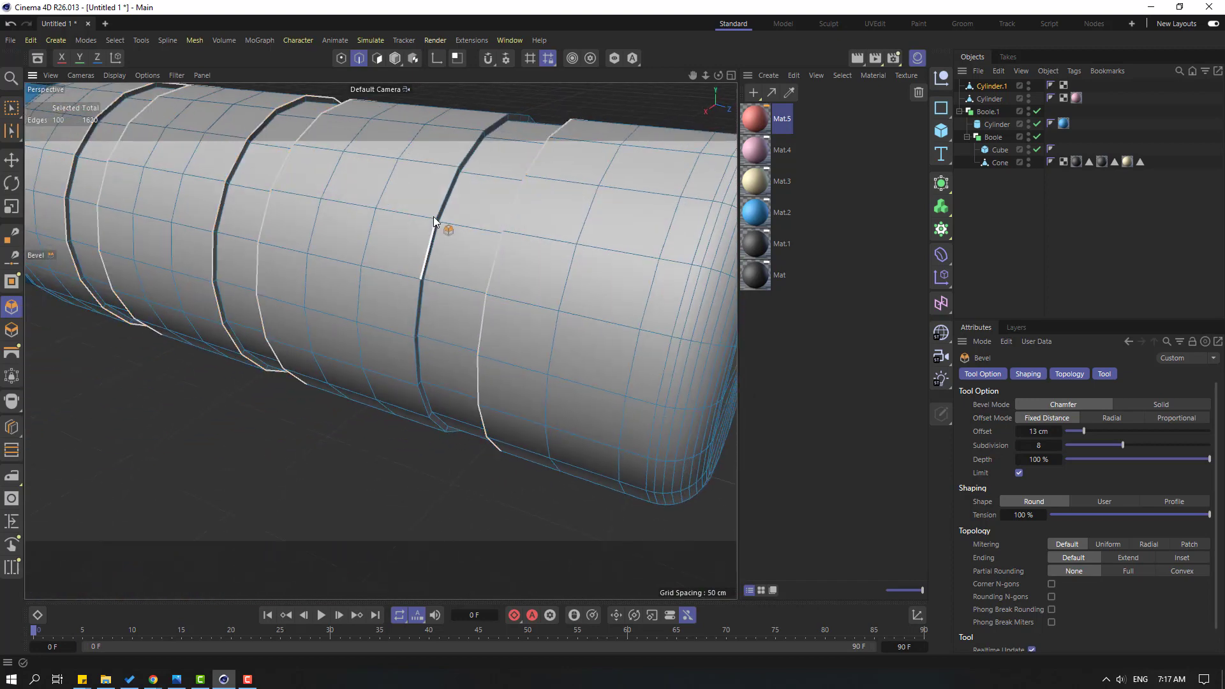
{"action": "right_click_drag", "start_coordinate": [429, 344], "coordinate": [345, 288], "text": "alt"}
{"action": "middle_click_drag", "start_coordinate": [390, 268], "coordinate": [366, 319], "text": "alt"}
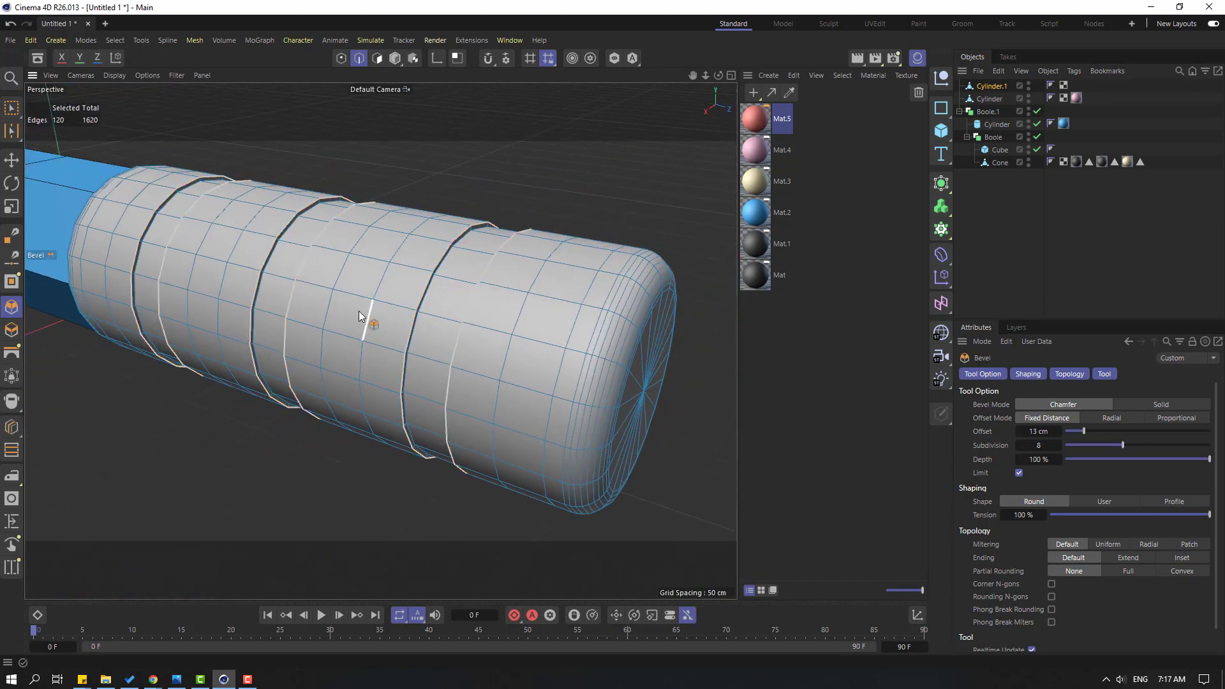
- Bevel the selected edges of all three grooves with a much smaller offset than the sleeve's rims
{"action": "left_click_drag", "start_coordinate": [416, 311], "coordinate": [525, 308], "text": "alt"}
{"action": "left_click_drag", "start_coordinate": [370, 321], "coordinate": [495, 275], "text": "alt"}
{"action": "right_click", "coordinate": [529, 168]}
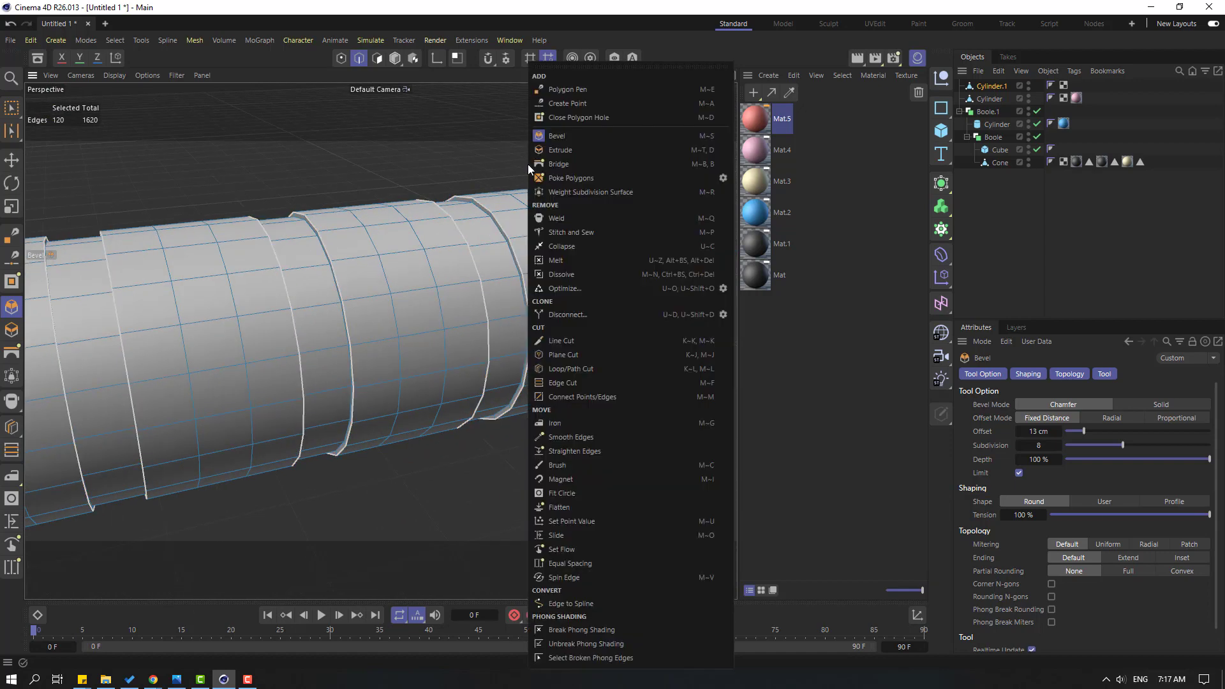
{"action": "left_click", "coordinate": [556, 136]}
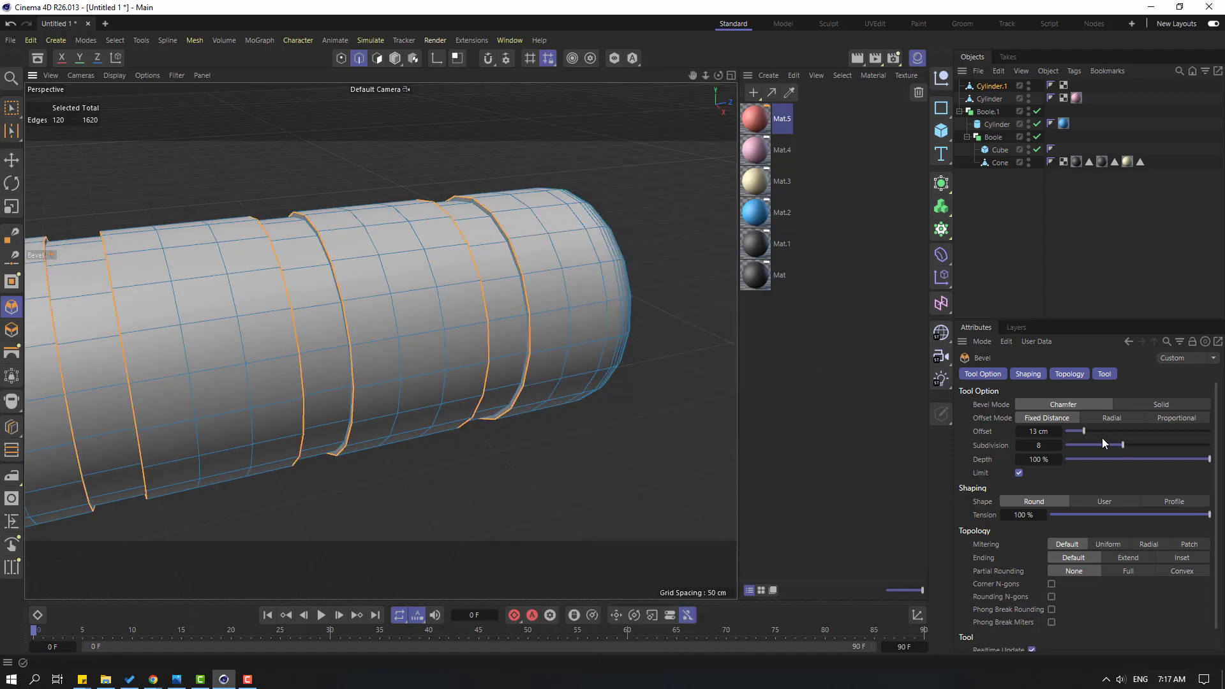
{"action": "mouse_move", "coordinate": [1086, 430]}
{"action": "left_mouse_down"}
{"action": "mouse_move", "coordinate": [1031, 446]}
{"action": "mouse_move", "coordinate": [1103, 443]}
{"action": "left_mouse_up"}
{"action": "left_click_drag", "start_coordinate": [328, 393], "coordinate": [430, 451], "text": "alt"}
{"action": "left_click", "coordinate": [11, 163]}
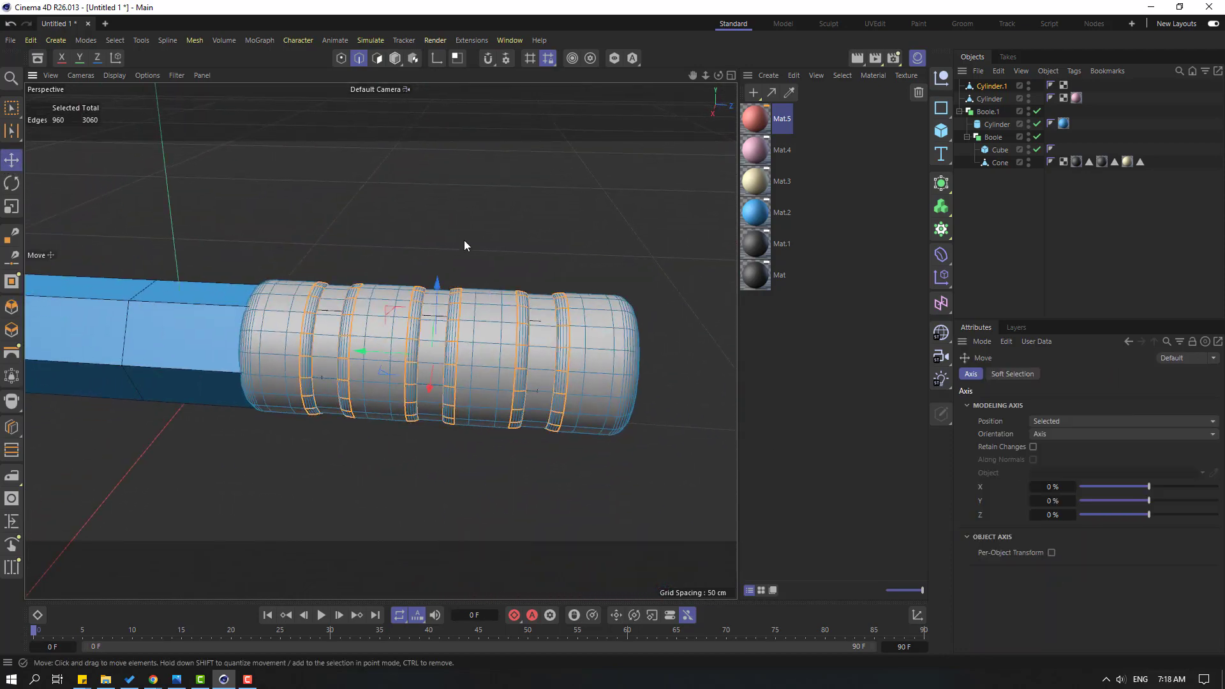
- Leave edge editing for model mode and display the pencil shaded without mesh lines
{"action": "left_click", "coordinate": [395, 58]}
{"action": "scroll", "coordinate": [475, 201], "scroll_direction": "down", "scroll_amount": 2}
{"action": "mouse_move", "coordinate": [469, 209]}
{"action": "left_mouse_down", "text": "alt"}
{"action": "mouse_move", "coordinate": [416, 178]}
{"action": "mouse_move", "coordinate": [307, 177]}
{"action": "mouse_move", "coordinate": [120, 118]}
{"action": "left_mouse_up", "text": "alt"}
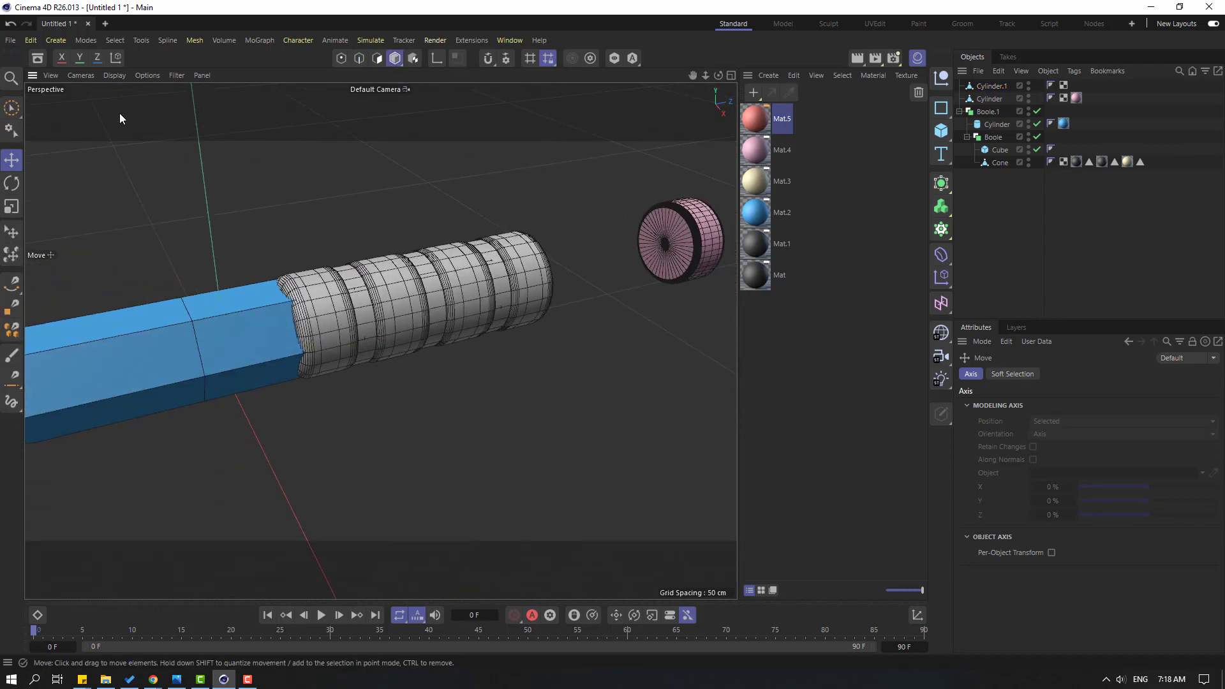
{"action": "left_click", "coordinate": [109, 76]}
{"action": "left_click", "coordinate": [158, 110]}
{"action": "mouse_move", "coordinate": [408, 216]}
{"action": "left_mouse_down", "text": "alt"}
{"action": "mouse_move", "coordinate": [366, 285]}
{"action": "mouse_move", "coordinate": [234, 216]}
{"action": "mouse_move", "coordinate": [198, 217]}
{"action": "left_mouse_up", "text": "alt"}
{"action": "scroll", "coordinate": [367, 315], "scroll_direction": "up", "scroll_amount": 5}
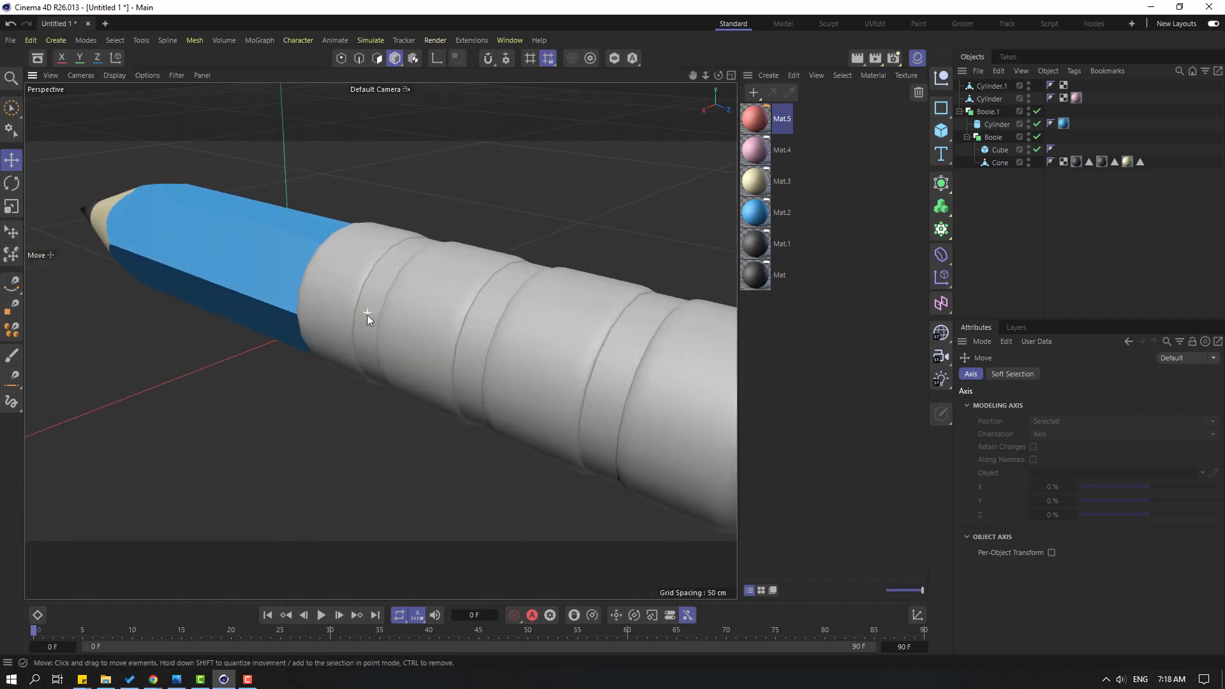
- Slide the pink eraser into the sleeve's open-facing end and scale it down to be narrower than the sleeve
{"action": "scroll", "coordinate": [373, 319], "scroll_direction": "down", "scroll_amount": 6}
{"action": "mouse_move", "coordinate": [492, 320]}
{"action": "left_mouse_down", "text": "alt"}
{"action": "mouse_move", "coordinate": [335, 301]}
{"action": "mouse_move", "coordinate": [495, 297]}
{"action": "mouse_move", "coordinate": [392, 261]}
{"action": "mouse_move", "coordinate": [402, 240]}
{"action": "mouse_move", "coordinate": [592, 283]}
{"action": "mouse_move", "coordinate": [384, 284]}
{"action": "left_mouse_up", "text": "alt"}
{"action": "mouse_move", "coordinate": [495, 277]}
{"action": "left_mouse_down", "text": "alt"}
{"action": "mouse_move", "coordinate": [485, 304]}
{"action": "mouse_move", "coordinate": [304, 292]}
{"action": "mouse_move", "coordinate": [281, 331]}
{"action": "left_mouse_up", "text": "alt"}
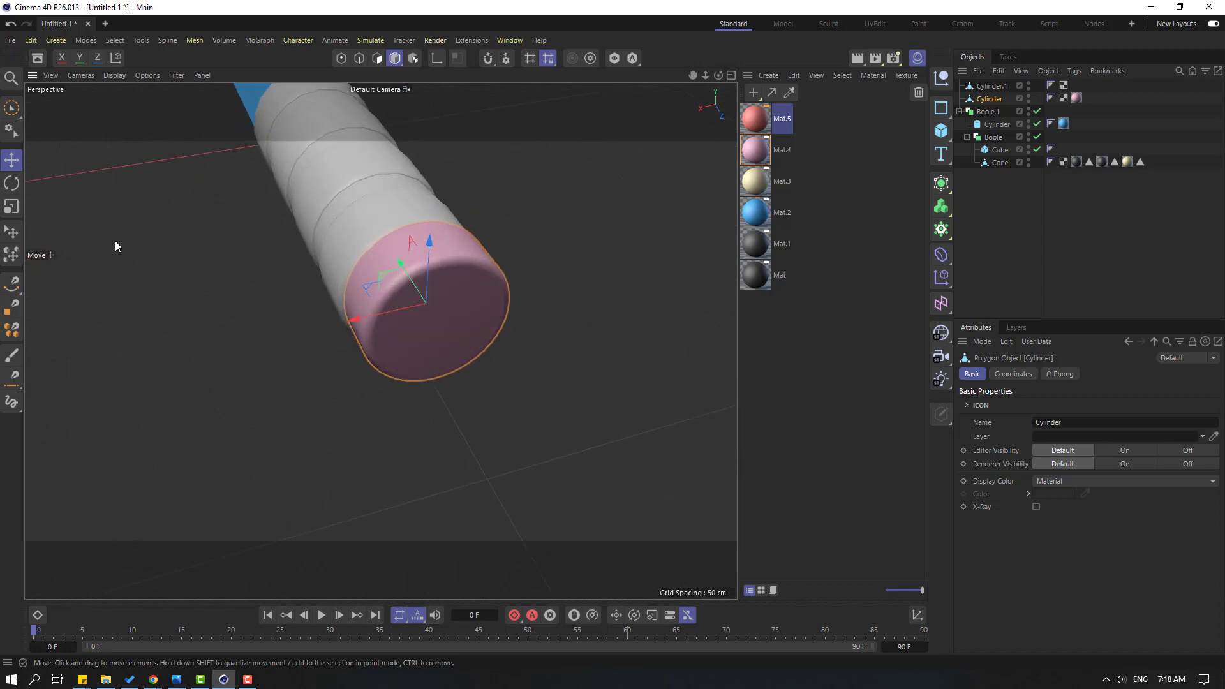
{"action": "left_click", "coordinate": [25, 214]}
{"action": "left_click_drag", "start_coordinate": [197, 214], "coordinate": [149, 278]}
{"action": "mouse_move", "coordinate": [293, 255]}
{"action": "left_mouse_down", "text": "alt"}
{"action": "mouse_move", "coordinate": [433, 224]}
{"action": "mouse_move", "coordinate": [447, 186]}
{"action": "mouse_move", "coordinate": [422, 214]}
{"action": "left_mouse_up", "text": "alt"}
{"action": "key", "text": "e"}
{"action": "left_click", "coordinate": [461, 245]}
- Create a copper-coloured material with H 16°, S 40% and V 89%, and apply it to the sleeve
{"action": "scroll", "coordinate": [300, 316], "scroll_direction": "down", "scroll_amount": 3}
{"action": "mouse_move", "coordinate": [300, 317]}
{"action": "left_mouse_down", "text": "alt"}
{"action": "mouse_move", "coordinate": [449, 286]}
{"action": "mouse_move", "coordinate": [579, 281]}
{"action": "mouse_move", "coordinate": [374, 342]}
{"action": "mouse_move", "coordinate": [421, 322]}
{"action": "left_mouse_up", "text": "alt"}
{"action": "left_click", "coordinate": [761, 123]}
{"action": "left_click", "coordinate": [754, 95]}
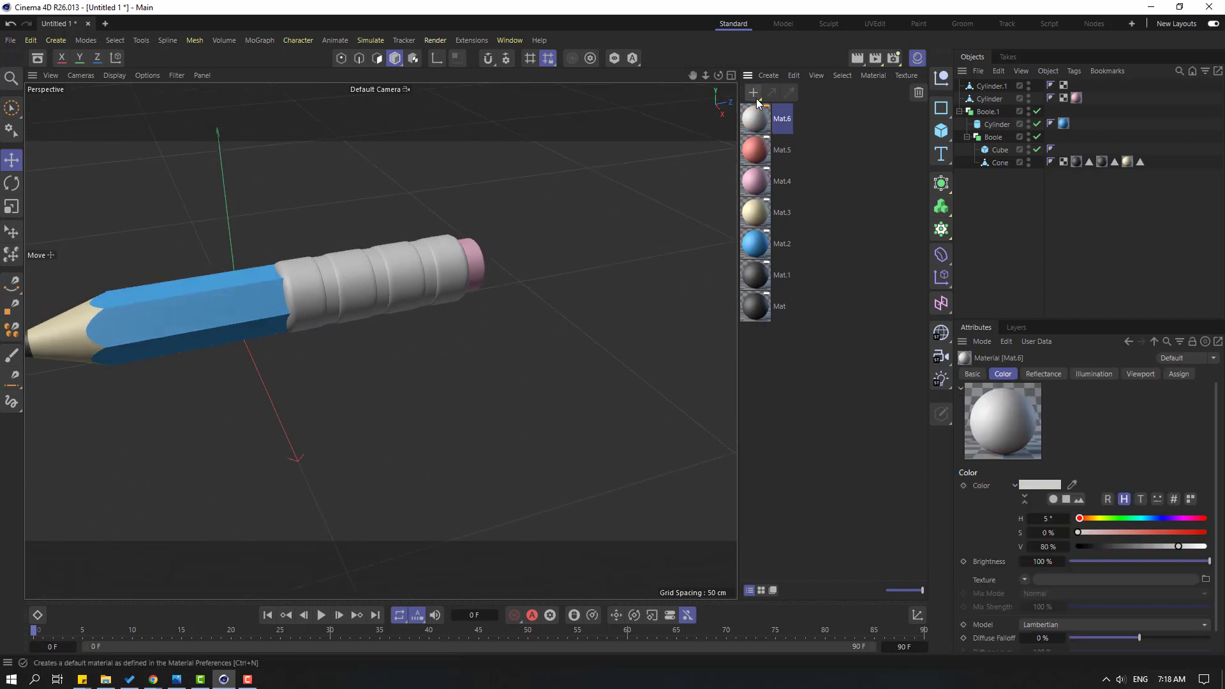
{"action": "left_click_drag", "start_coordinate": [1097, 522], "coordinate": [1191, 545]}
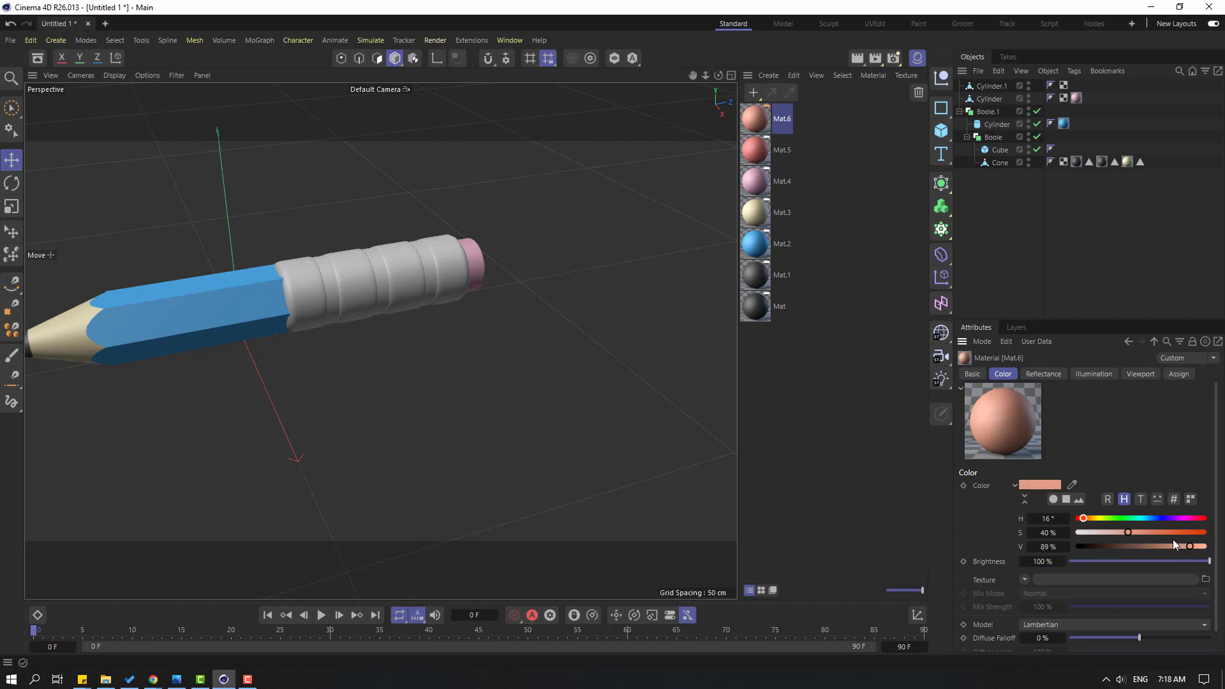
{"action": "left_click_drag", "start_coordinate": [342, 281], "coordinate": [345, 281]}
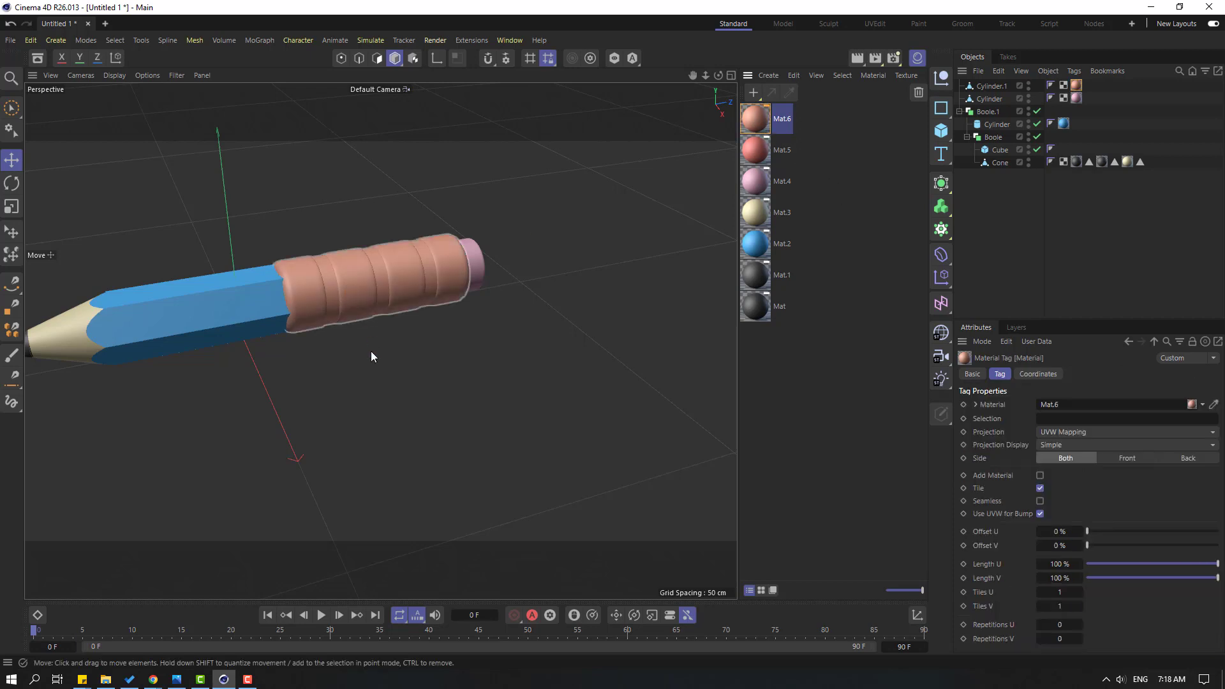
{"action": "left_click", "coordinate": [387, 355]}
{"action": "scroll", "coordinate": [358, 361], "scroll_direction": "down", "scroll_amount": 3}
{"action": "mouse_move", "coordinate": [355, 348]}
{"action": "left_mouse_down", "text": "alt"}
{"action": "mouse_move", "coordinate": [357, 365]}
{"action": "mouse_move", "coordinate": [351, 310]}
{"action": "mouse_move", "coordinate": [373, 303]}
{"action": "mouse_move", "coordinate": [259, 320]}
{"action": "mouse_move", "coordinate": [365, 326]}
{"action": "left_mouse_up", "text": "alt"}
{"action": "scroll", "coordinate": [380, 309], "scroll_direction": "up", "scroll_amount": 6}
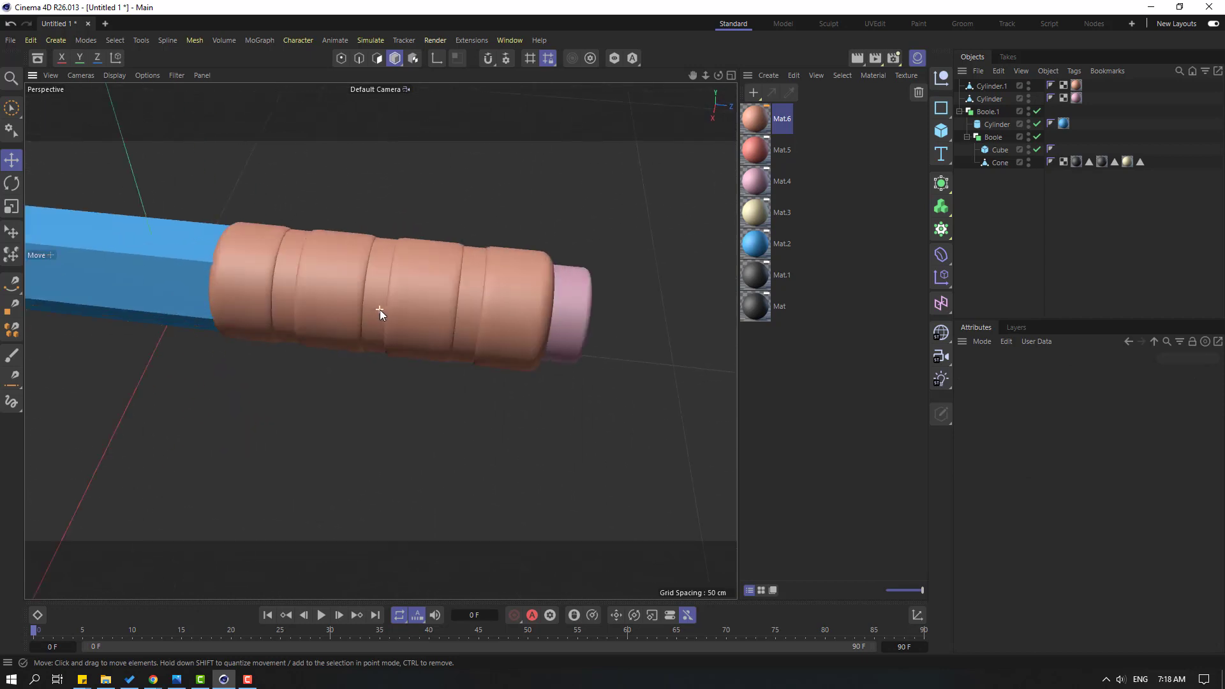
{"action": "mouse_move", "coordinate": [211, 310]}
{"action": "left_mouse_down", "text": "alt"}
{"action": "mouse_move", "coordinate": [370, 263]}
{"action": "mouse_move", "coordinate": [268, 255]}
{"action": "mouse_move", "coordinate": [324, 260]}
{"action": "mouse_move", "coordinate": [284, 308]}
{"action": "mouse_move", "coordinate": [377, 328]}
{"action": "mouse_move", "coordinate": [391, 287]}
{"action": "left_mouse_up", "text": "alt"}
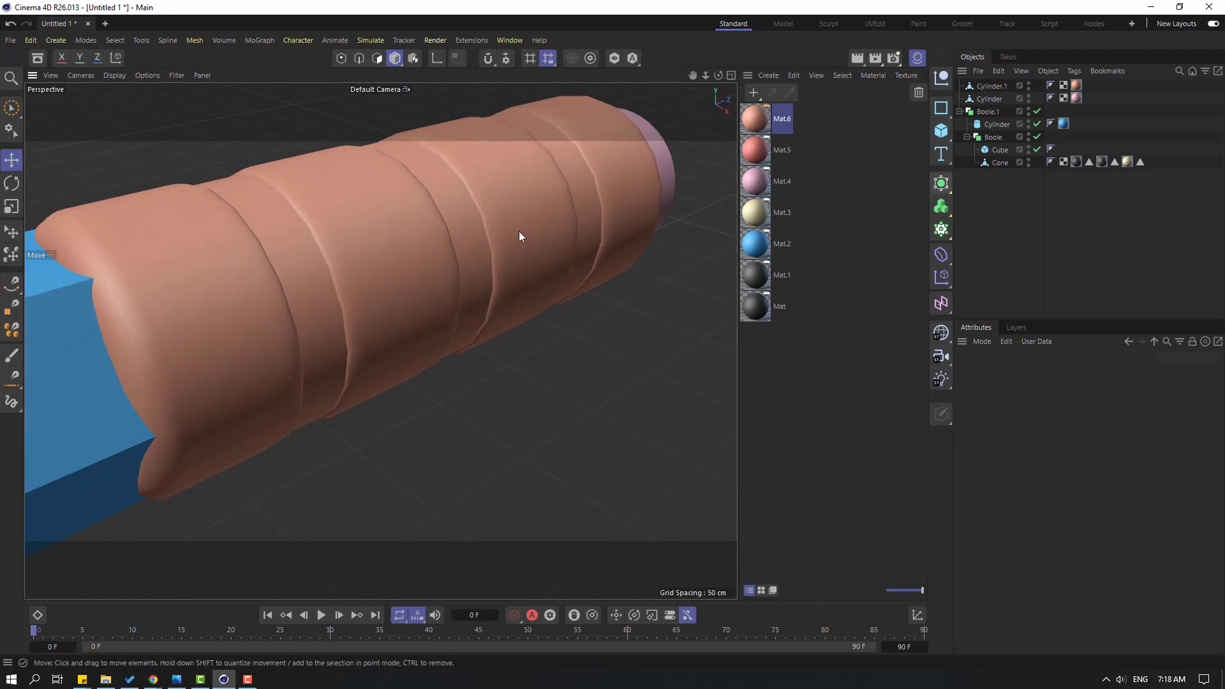
- Smooth the copper-coloured sleeve by nesting it under a new Subdivision Surface
{"action": "left_click", "coordinate": [942, 185]}
{"action": "left_click", "coordinate": [1008, 208]}
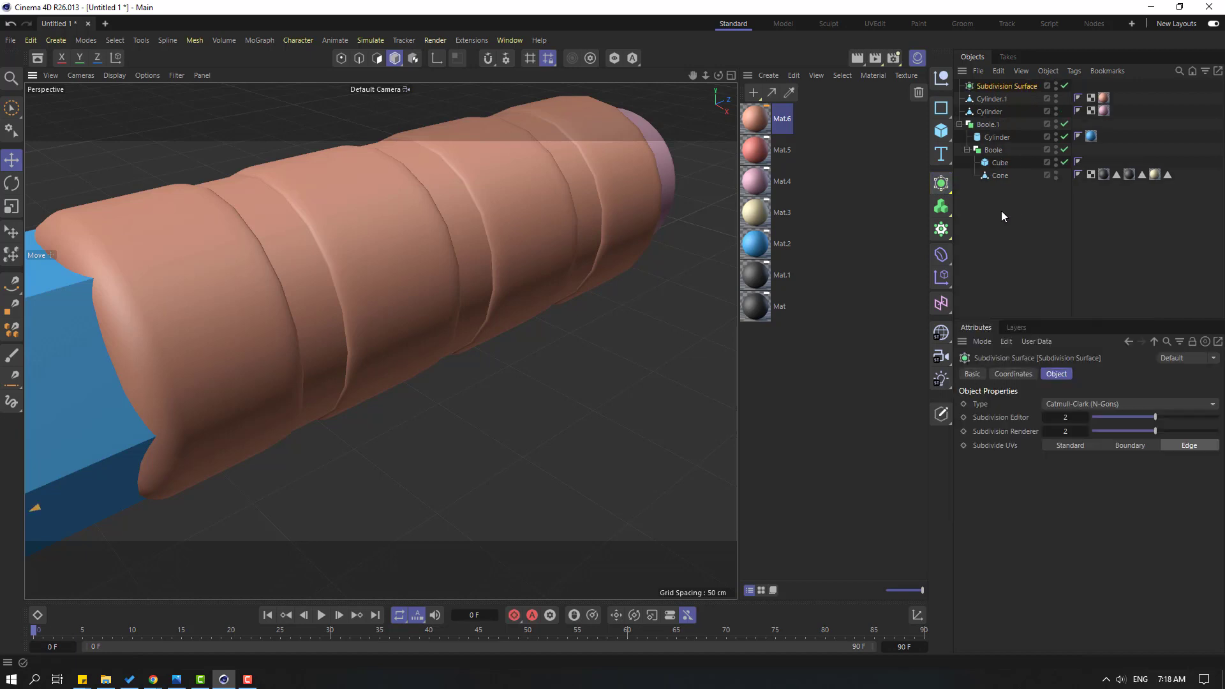
{"action": "left_click", "coordinate": [992, 100]}
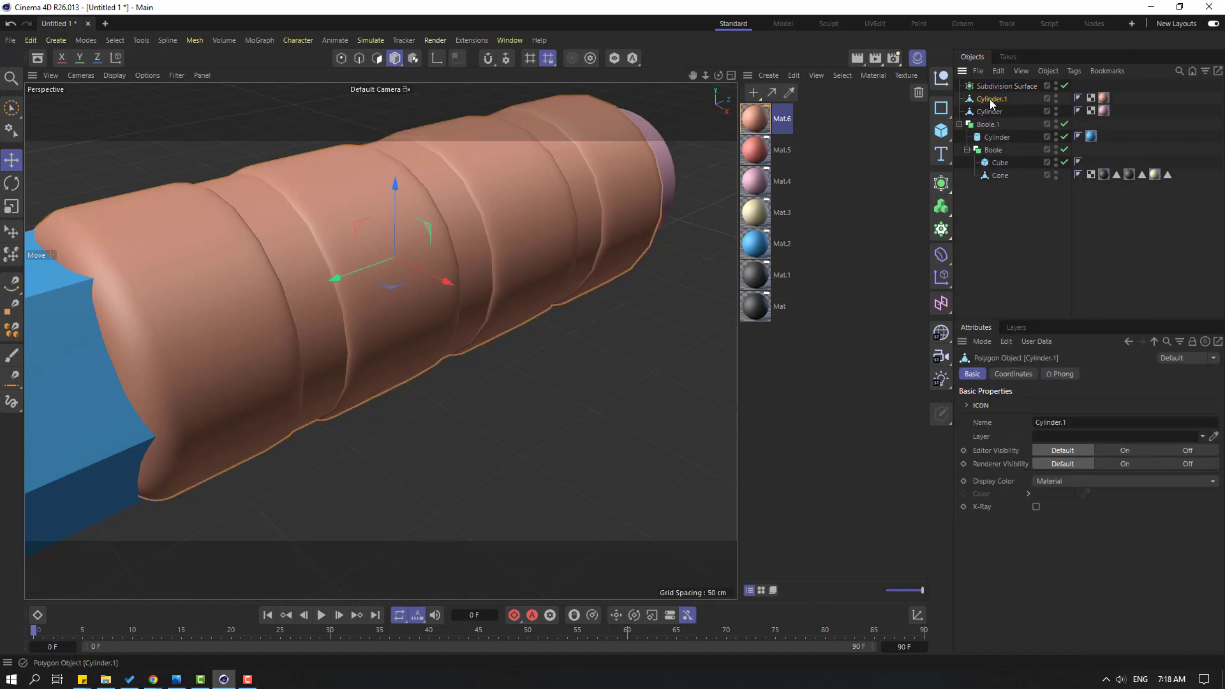
{"action": "left_click_drag", "start_coordinate": [998, 89], "coordinate": [999, 90]}
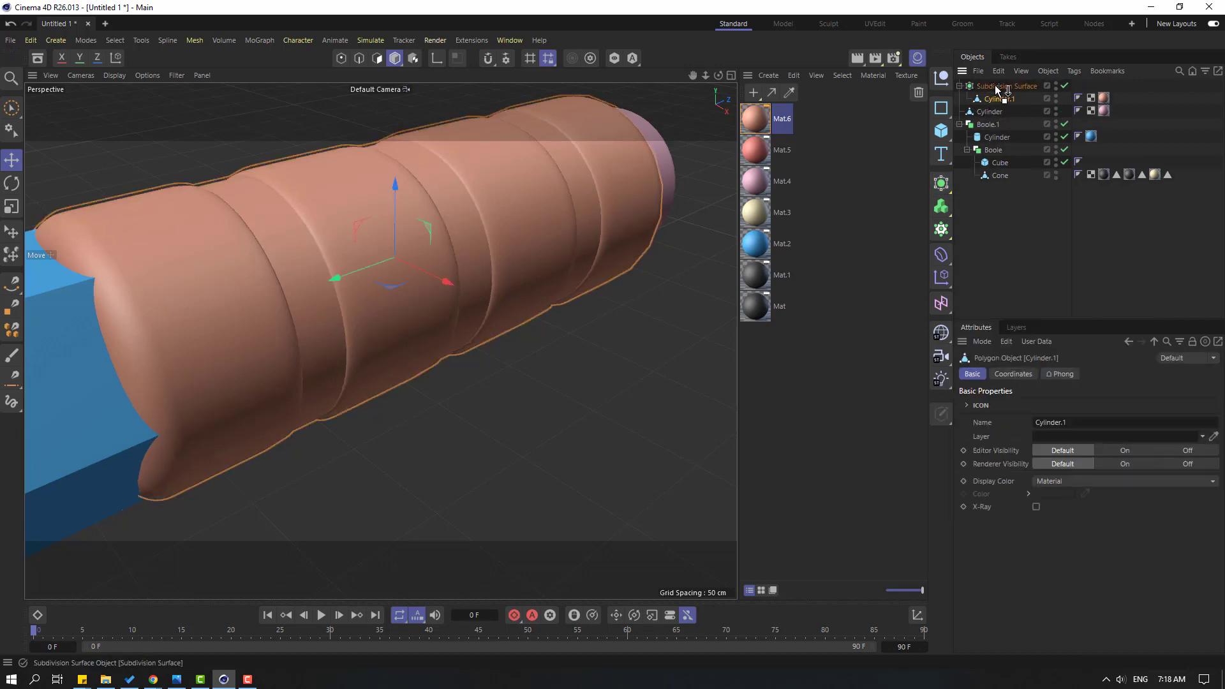
{"action": "left_click", "coordinate": [541, 346]}
{"action": "mouse_move", "coordinate": [541, 346]}
{"action": "left_mouse_down", "text": "alt"}
{"action": "mouse_move", "coordinate": [444, 294]}
{"action": "mouse_move", "coordinate": [491, 285]}
{"action": "mouse_move", "coordinate": [423, 276]}
{"action": "mouse_move", "coordinate": [450, 276]}
{"action": "mouse_move", "coordinate": [438, 309]}
{"action": "left_mouse_up", "text": "alt"}
{"action": "scroll", "coordinate": [338, 255], "scroll_direction": "up", "scroll_amount": 5}
{"action": "scroll", "coordinate": [437, 308], "scroll_direction": "down", "scroll_amount": 6}
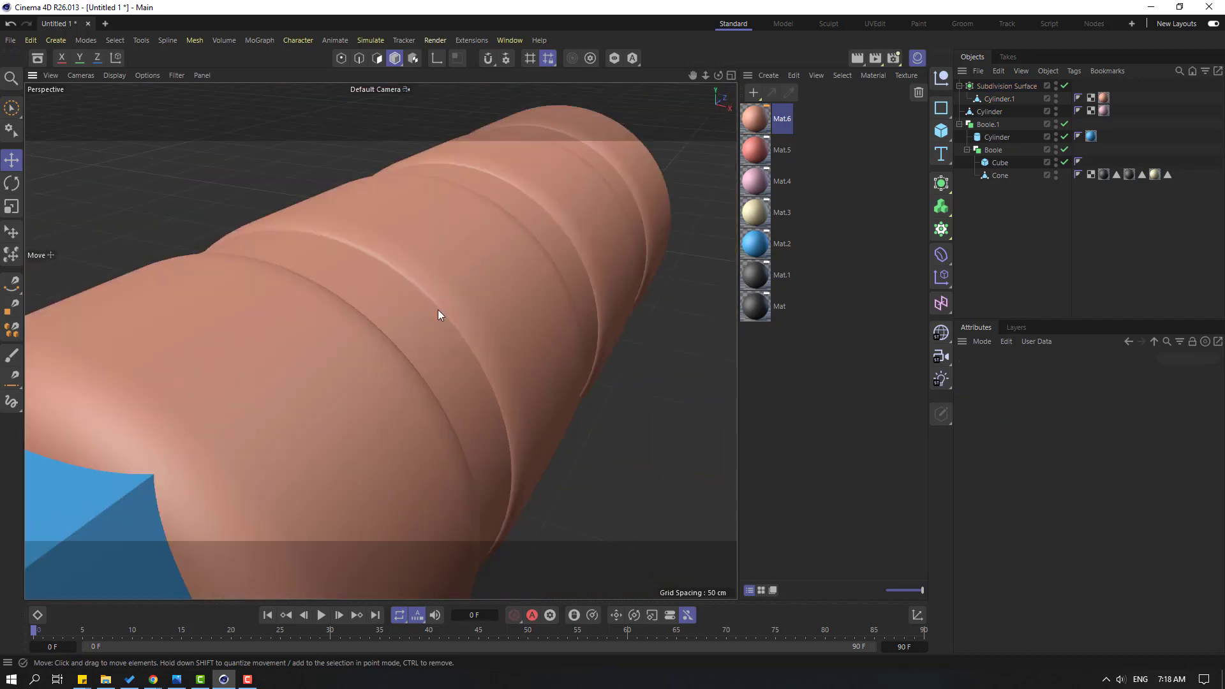
{"action": "mouse_move", "coordinate": [517, 334]}
{"action": "left_mouse_down", "text": "alt"}
{"action": "mouse_move", "coordinate": [385, 344]}
{"action": "mouse_move", "coordinate": [342, 318]}
{"action": "left_mouse_up", "text": "alt"}
{"action": "scroll", "coordinate": [386, 344], "scroll_direction": "down", "scroll_amount": 3}
- Group the smoothed sleeve, the eraser and the pencil body, and name the group pencil
{"action": "left_click", "coordinate": [958, 85]}
{"action": "left_click", "coordinate": [959, 111]}
{"action": "left_click_drag", "start_coordinate": [991, 146], "coordinate": [1022, 75]}
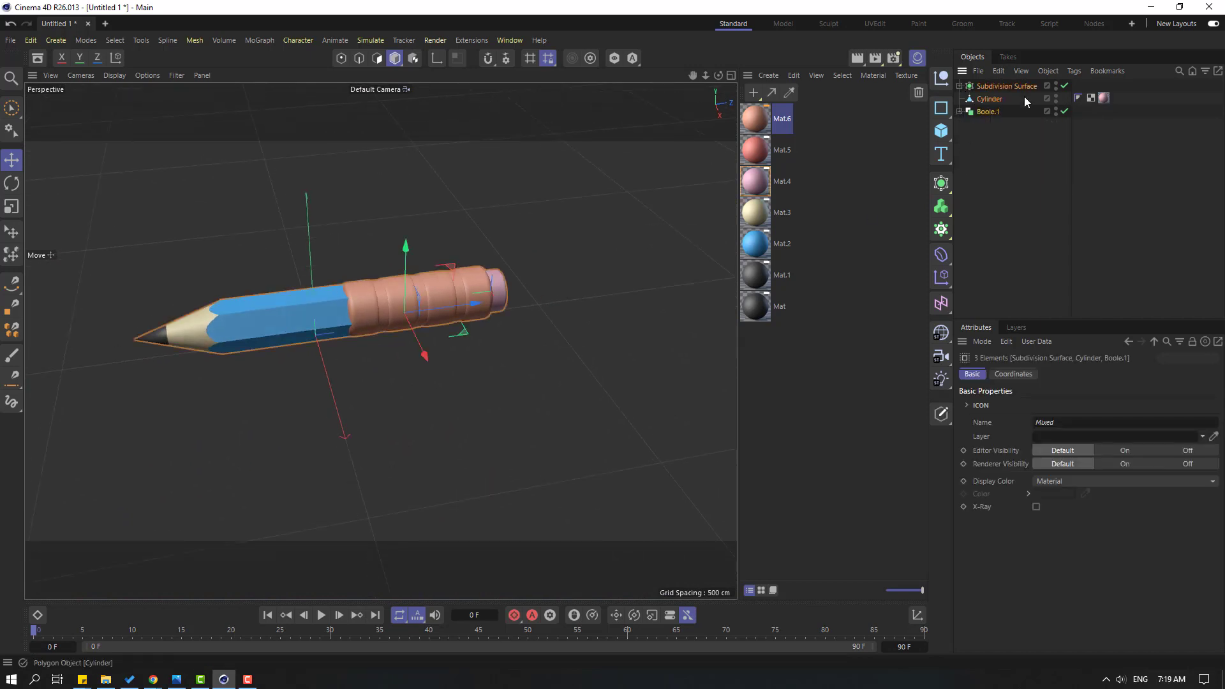
{"action": "right_click", "coordinate": [1002, 90]}
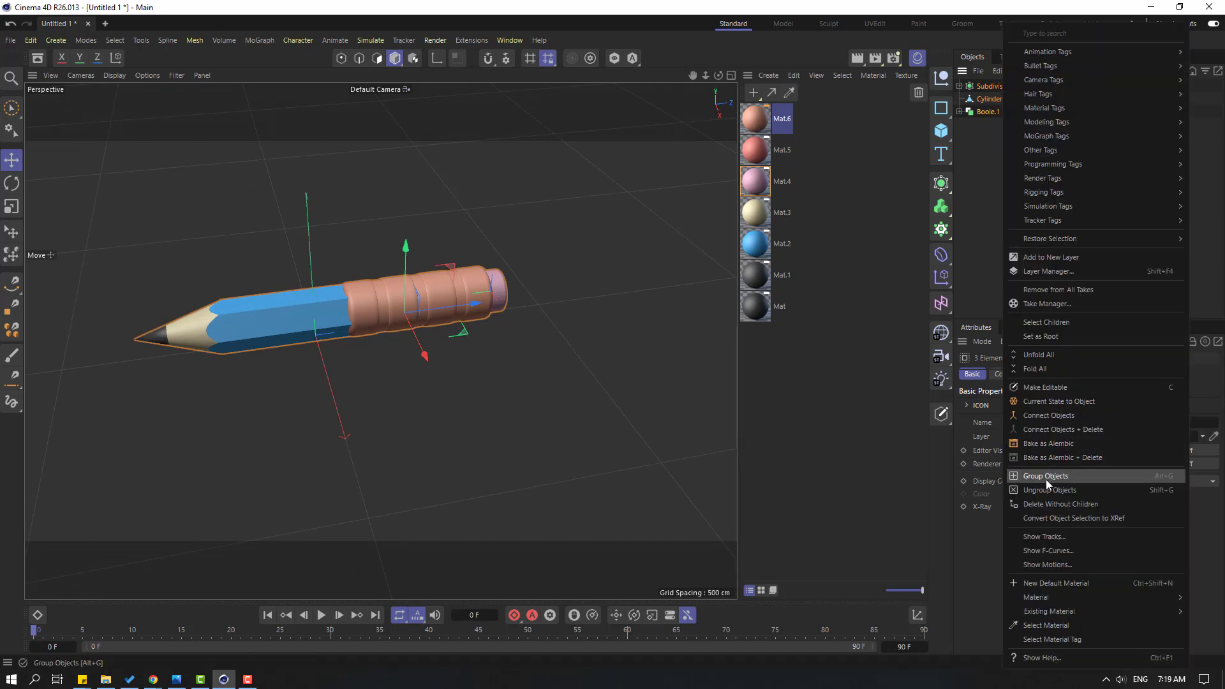
{"action": "left_click", "coordinate": [1161, 477]}
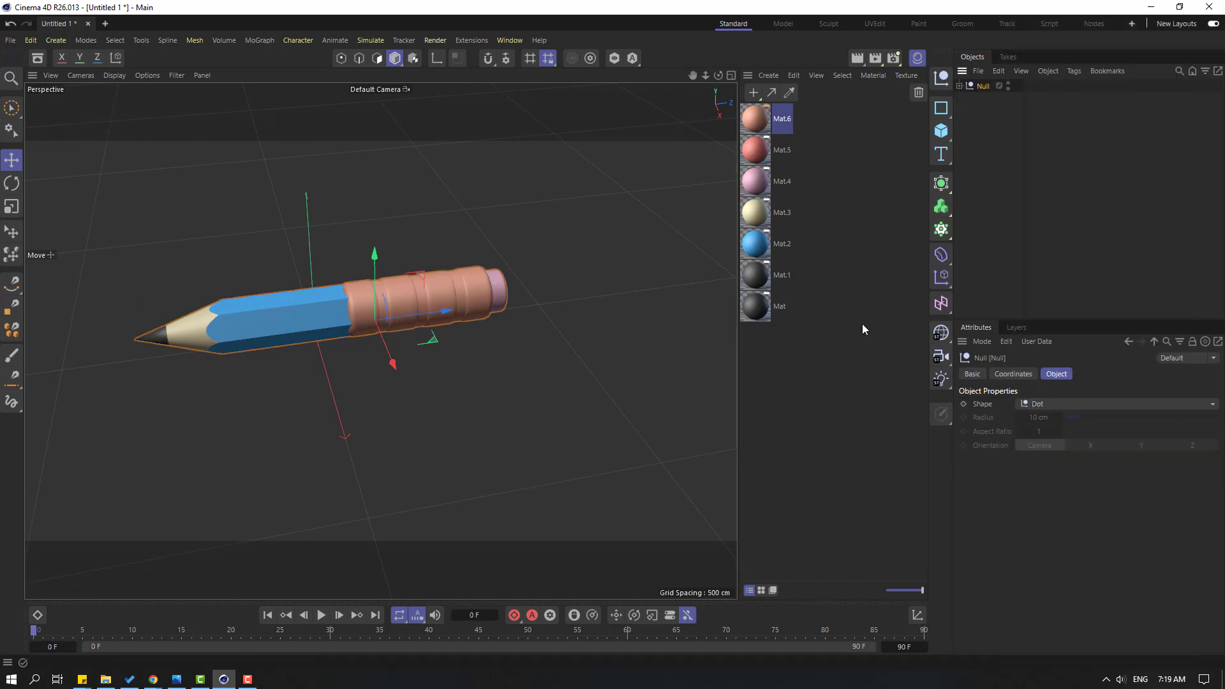
{"action": "scroll", "coordinate": [435, 377], "scroll_direction": "down", "scroll_amount": 1}
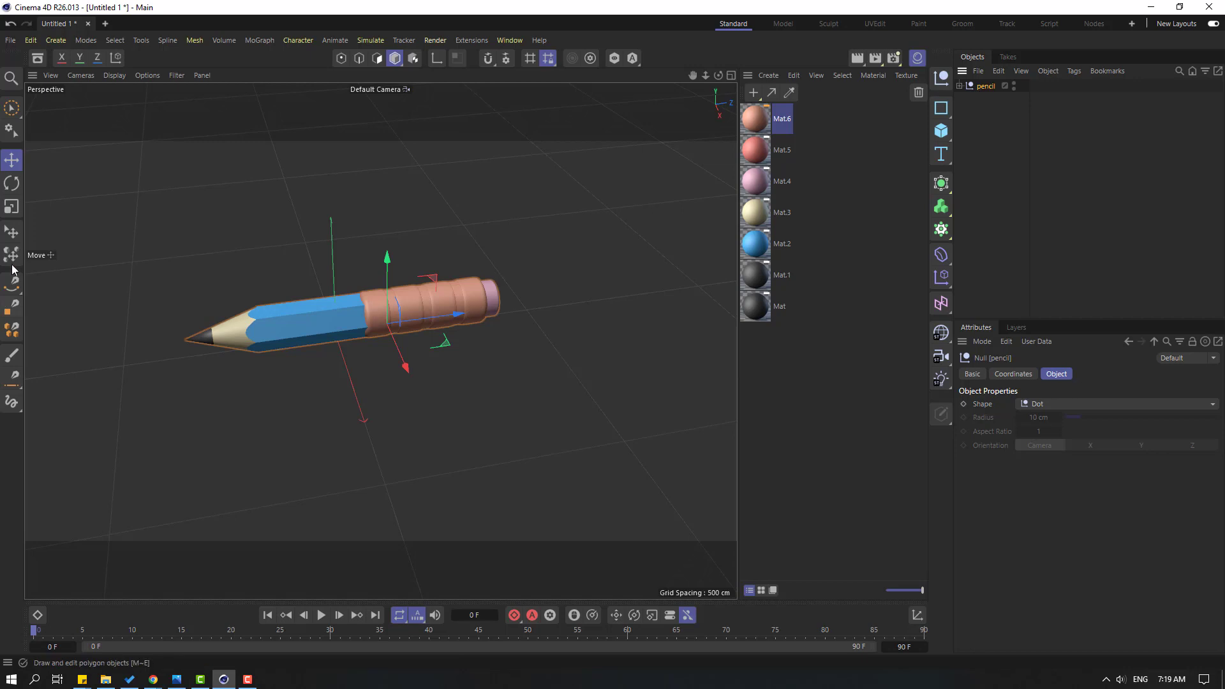
- Rotate the pencil group so it stands tilted with its lead tip pointing down
{"action": "left_click", "coordinate": [26, 190]}
{"action": "mouse_move", "coordinate": [404, 285]}
{"action": "left_mouse_down"}
{"action": "mouse_move", "coordinate": [349, 291]}
{"action": "mouse_move", "coordinate": [433, 242]}
{"action": "mouse_move", "coordinate": [474, 178]}
{"action": "left_mouse_up"}
{"action": "left_click", "coordinate": [12, 160]}
{"action": "key", "text": "r"}
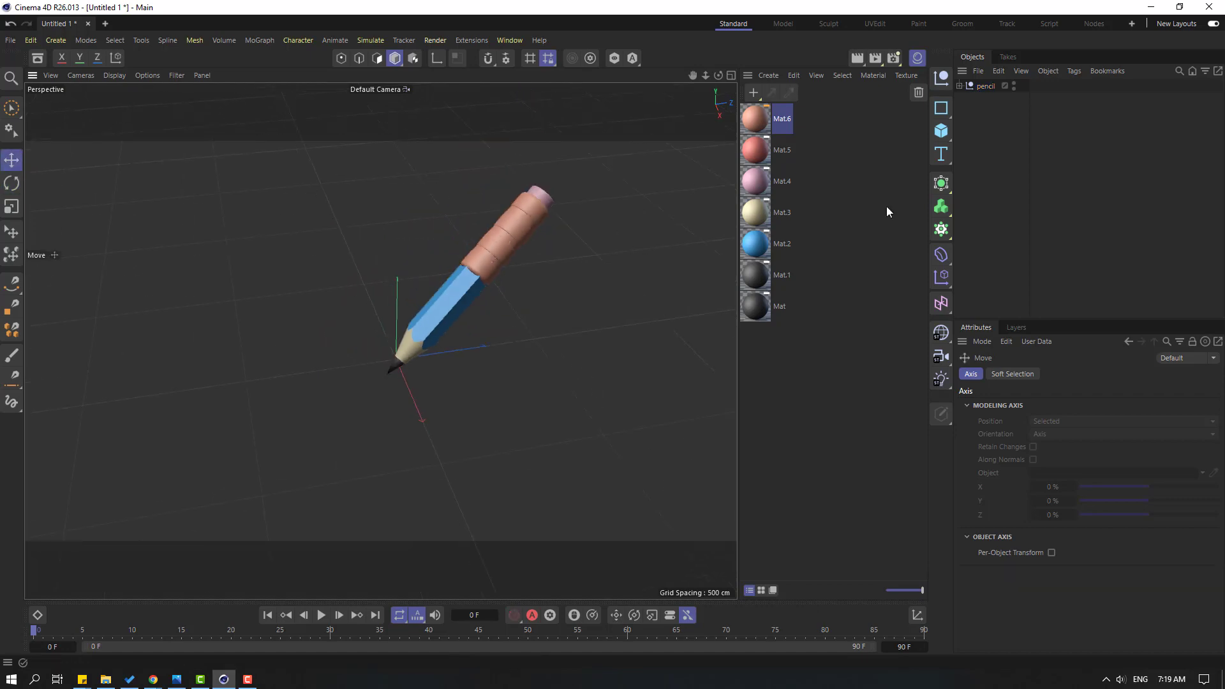
- Add a cube beside the pencil and resize it into an upright board about 46 cm thick and 833 cm high
{"action": "left_click", "coordinate": [941, 130]}
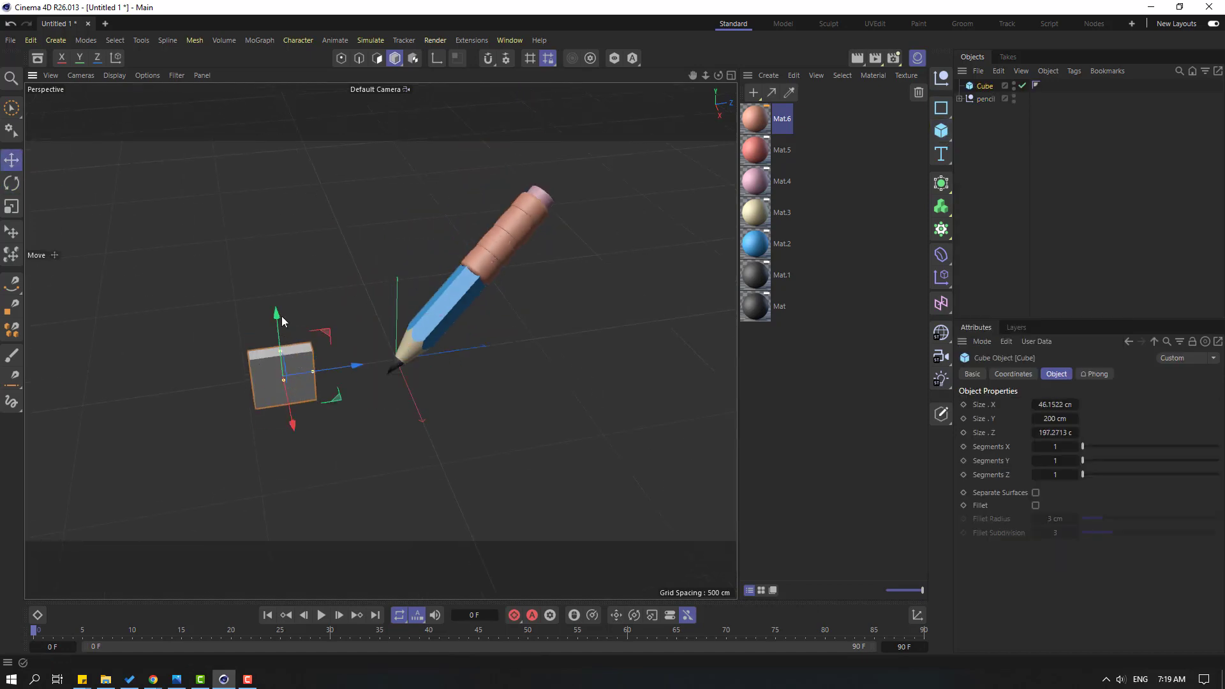
{"action": "left_click_drag", "start_coordinate": [280, 350], "coordinate": [273, 254]}
{"action": "left_click_drag", "start_coordinate": [312, 372], "coordinate": [375, 362]}
{"action": "left_click_drag", "start_coordinate": [280, 310], "coordinate": [271, 211]}
{"action": "left_click_drag", "start_coordinate": [292, 303], "coordinate": [262, 281], "text": "alt"}
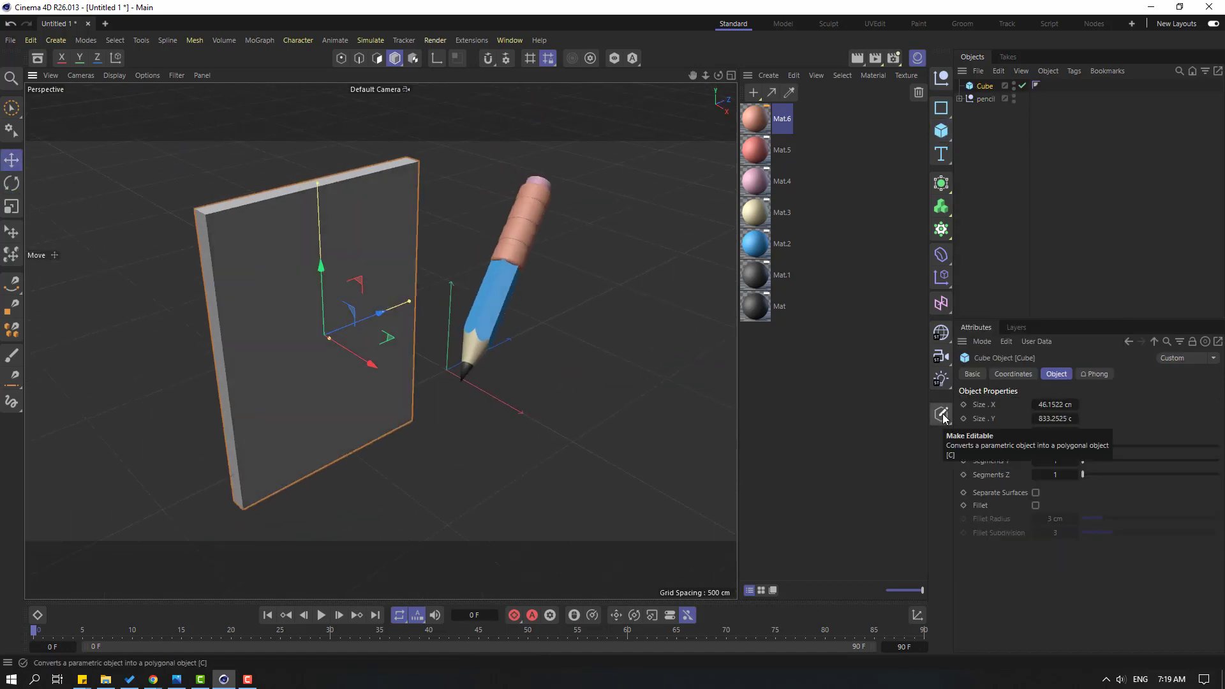
- Make the board editable and round its four corner edges with a bevel offset of about 112 cm and 5 subdivisions
{"action": "left_click", "coordinate": [941, 414]}
{"action": "left_click", "coordinate": [359, 58]}
{"action": "left_click", "coordinate": [201, 212]}
{"action": "left_click", "coordinate": [238, 504], "text": "shift"}
{"action": "left_click", "coordinate": [557, 547], "text": "shift"}
{"action": "mouse_move", "coordinate": [408, 306]}
{"action": "left_mouse_down", "text": "alt"}
{"action": "mouse_move", "coordinate": [484, 280]}
{"action": "mouse_move", "coordinate": [408, 306]}
{"action": "left_mouse_up", "text": "alt"}
{"action": "key", "text": "m"}
{"action": "key", "text": "s"}
{"action": "left_click_drag", "start_coordinate": [273, 219], "coordinate": [338, 328]}
{"action": "scroll", "coordinate": [339, 327], "scroll_direction": "down", "scroll_amount": 3}
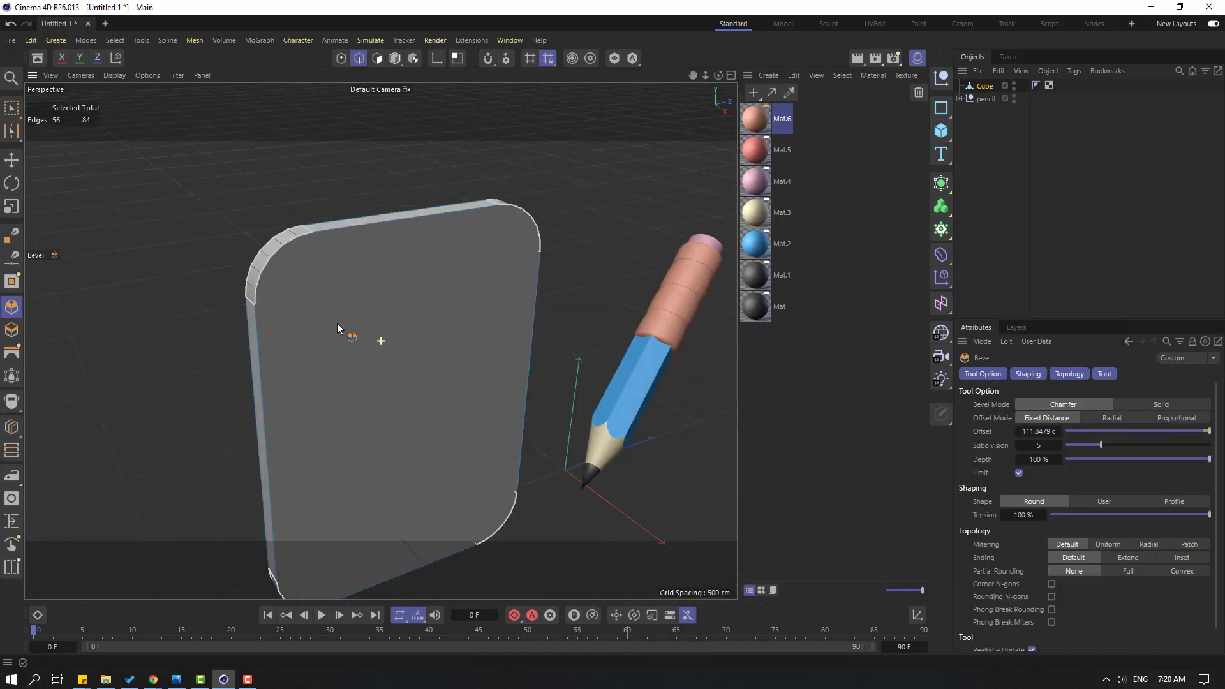
{"action": "middle_click_drag", "start_coordinate": [339, 328], "coordinate": [315, 297], "text": "alt"}
{"action": "key", "text": "e"}
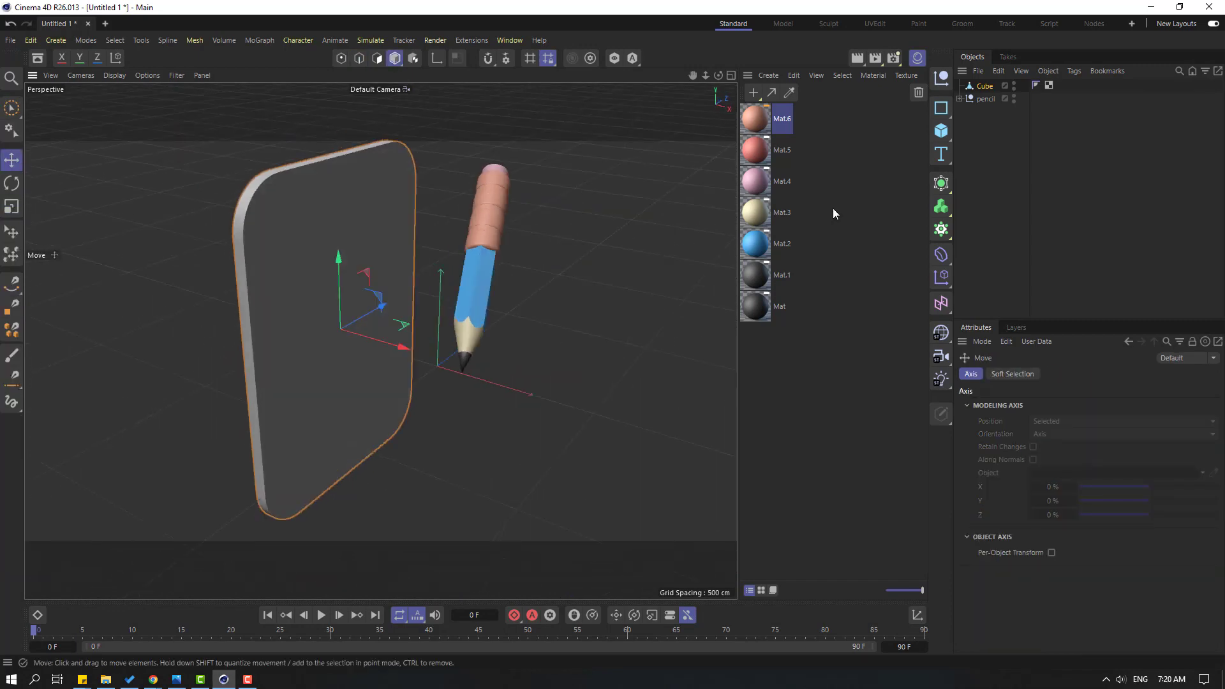
- Add a second cube as a thin horizontal bar about 14 × 22 × 329 cm on the upper front of the board
{"action": "left_click", "coordinate": [940, 130]}
{"action": "left_click_drag", "start_coordinate": [411, 216], "coordinate": [379, 211]}
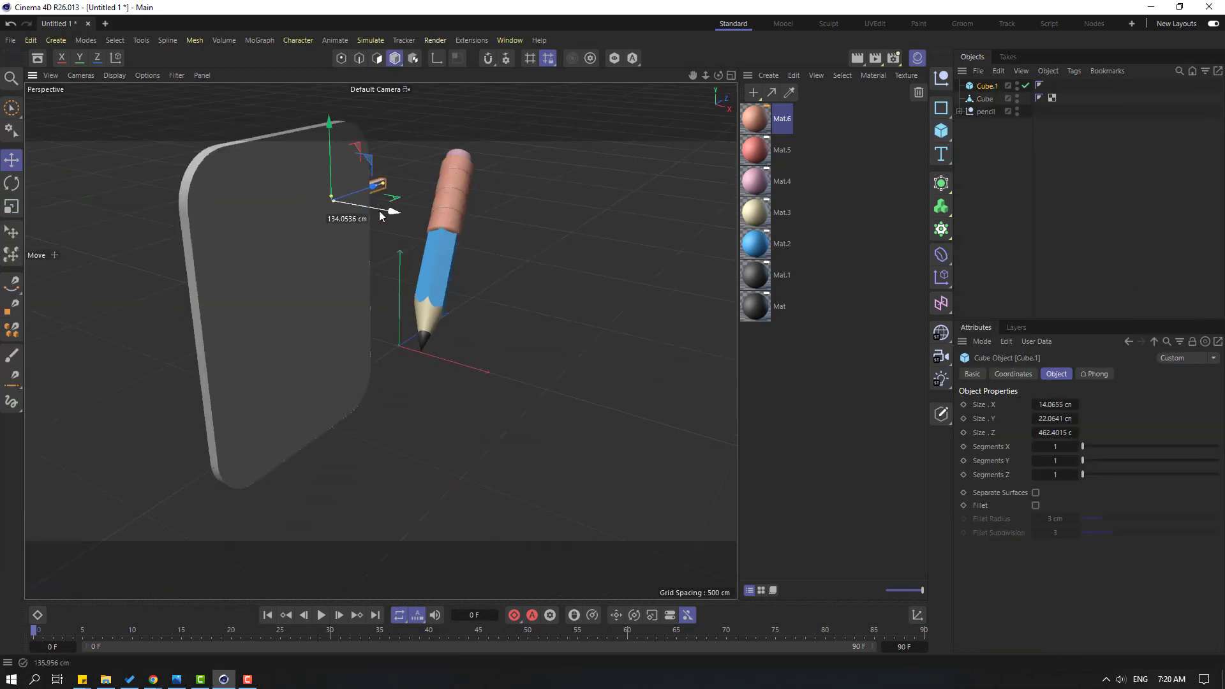
{"action": "scroll", "coordinate": [262, 255], "scroll_direction": "up", "scroll_amount": 3}
{"action": "left_click_drag", "start_coordinate": [262, 196], "coordinate": [306, 204], "text": "alt"}
{"action": "left_click_drag", "start_coordinate": [428, 212], "coordinate": [300, 255]}
{"action": "left_click_drag", "start_coordinate": [474, 221], "coordinate": [500, 220]}
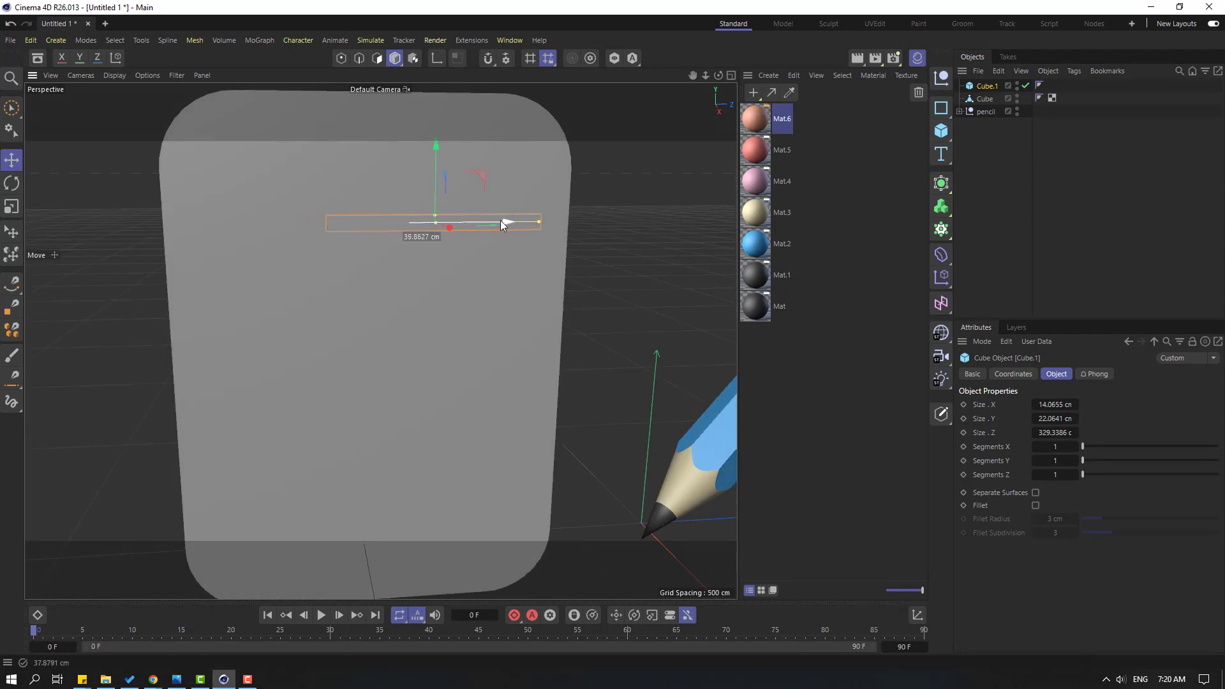
- Duplicate the bar down the board to make five evenly spaced rows
{"action": "left_click_drag", "start_coordinate": [430, 292], "coordinate": [431, 359], "text": "ctrl"}
{"action": "left_click_drag", "start_coordinate": [432, 359], "coordinate": [430, 421], "text": "ctrl"}
{"action": "left_click_drag", "start_coordinate": [294, 323], "coordinate": [376, 358], "text": "alt"}
- Add a square checkbox block about 14 × 106 × 100 cm beside the lowest bar, and display the shaded model with mesh lines
{"action": "left_click_drag", "start_coordinate": [476, 436], "coordinate": [326, 478]}
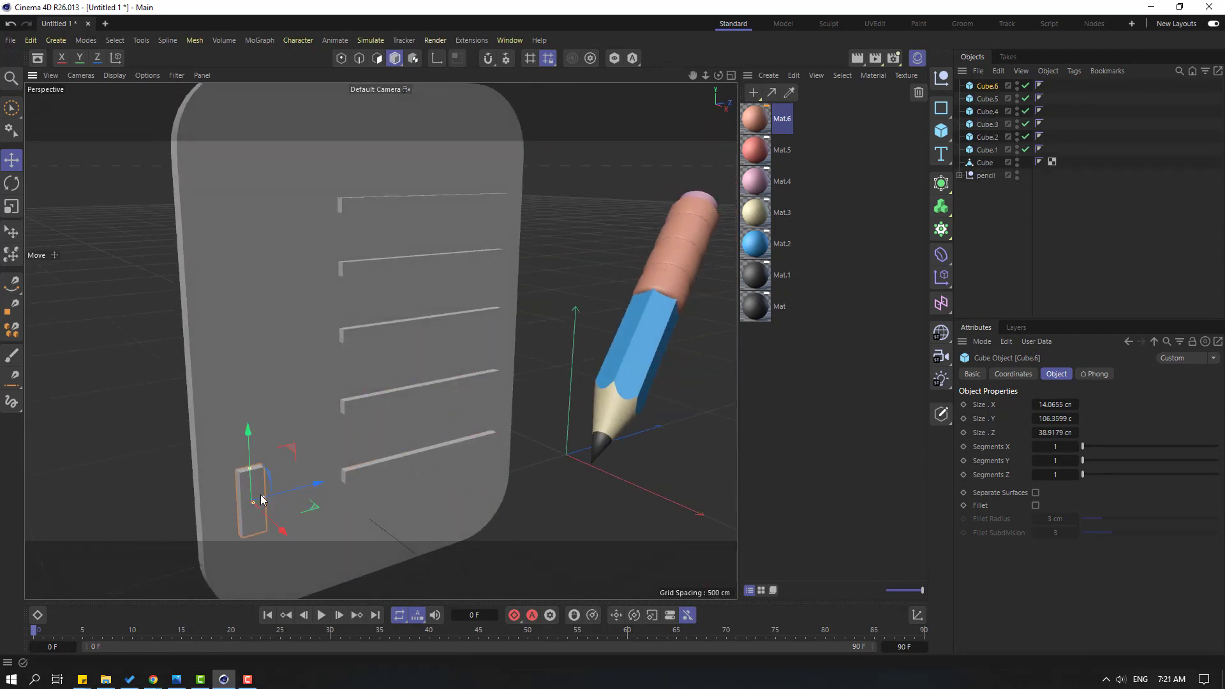
{"action": "left_click_drag", "start_coordinate": [260, 497], "coordinate": [297, 488]}
{"action": "left_click_drag", "start_coordinate": [297, 488], "coordinate": [332, 465], "text": "alt"}
{"action": "left_click", "coordinate": [113, 75]}
{"action": "left_click", "coordinate": [137, 106]}
- Duplicate the square block up the board to make a column of four checkboxes
{"action": "left_click_drag", "start_coordinate": [289, 159], "coordinate": [289, 157], "text": "ctrl"}
{"action": "scroll", "coordinate": [290, 211], "scroll_direction": "down", "scroll_amount": 2}
{"action": "middle_click_drag", "start_coordinate": [287, 210], "coordinate": [281, 274], "text": "alt"}
{"action": "left_click_drag", "start_coordinate": [281, 223], "coordinate": [279, 137], "text": "ctrl"}
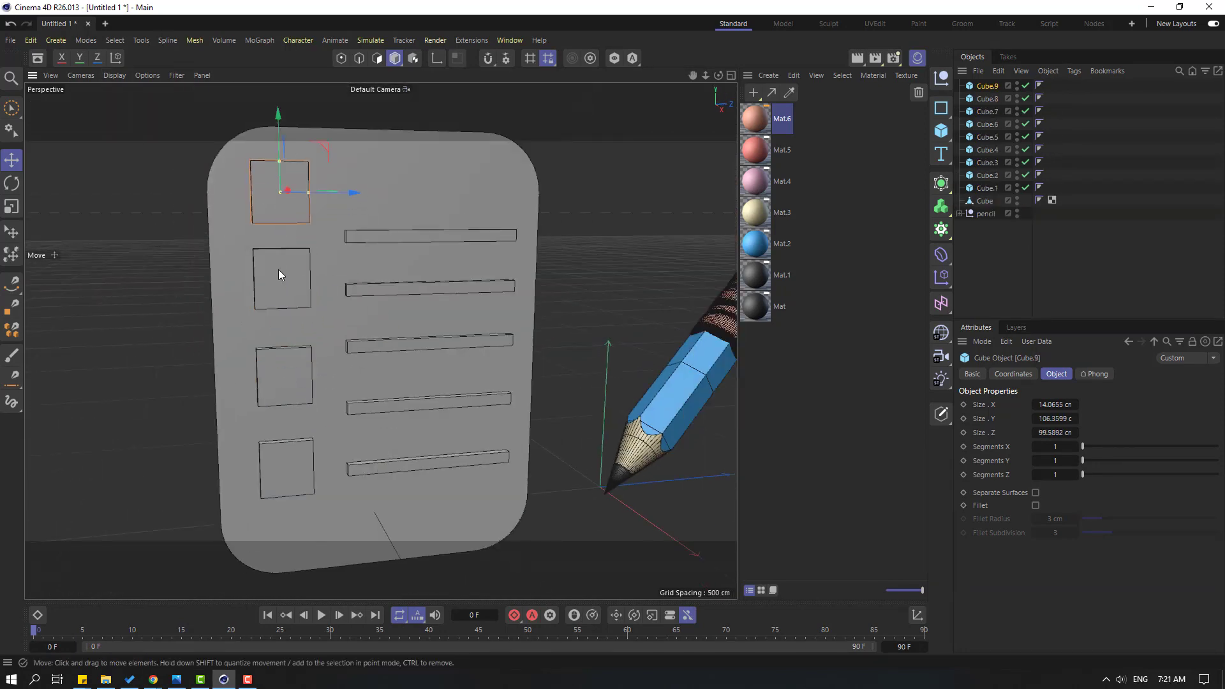
- Delete one bar and space the remaining four so each lines up with a square block
{"action": "left_click_drag", "start_coordinate": [432, 345], "coordinate": [431, 304]}
{"action": "left_click", "coordinate": [431, 462]}
{"action": "left_click_drag", "start_coordinate": [431, 411], "coordinate": [431, 396]}
{"action": "mouse_move", "coordinate": [440, 338]}
{"action": "left_mouse_down", "text": "alt"}
{"action": "mouse_move", "coordinate": [453, 331]}
{"action": "mouse_move", "coordinate": [434, 323]}
{"action": "left_mouse_up", "text": "alt"}
{"action": "left_click", "coordinate": [431, 186]}
- Create a dark blue material and apply it to the four bars and the square blocks
{"action": "left_click", "coordinate": [753, 92]}
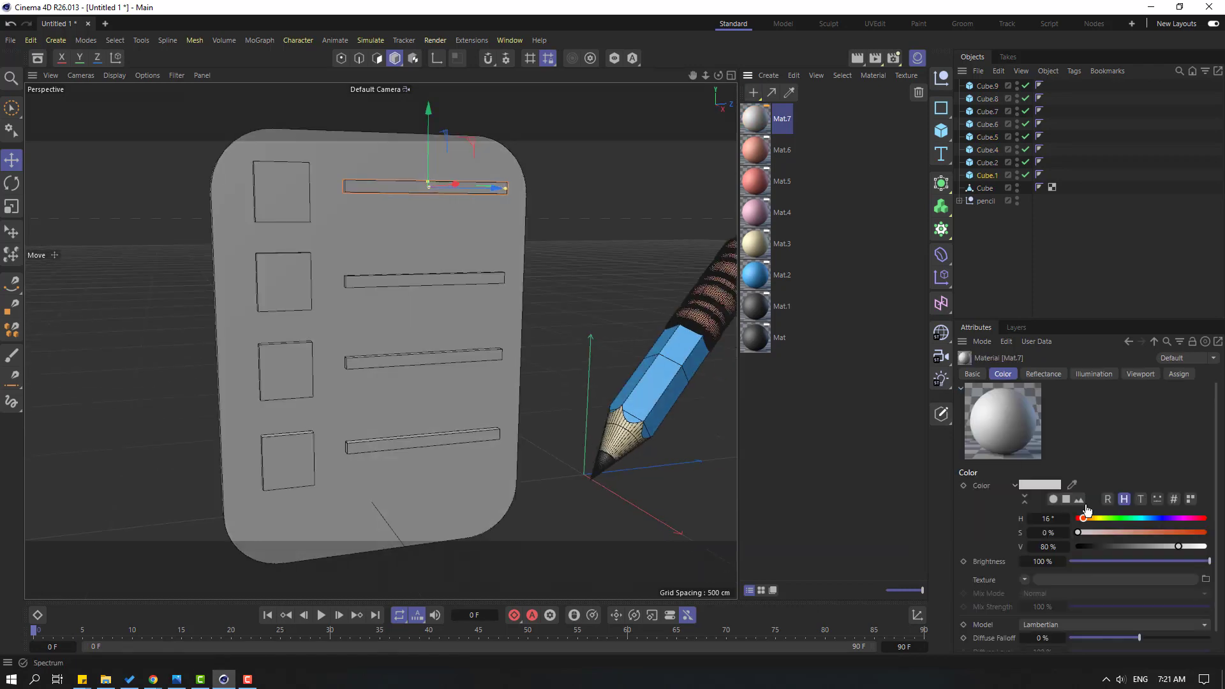
{"action": "left_click_drag", "start_coordinate": [754, 119], "coordinate": [447, 186]}
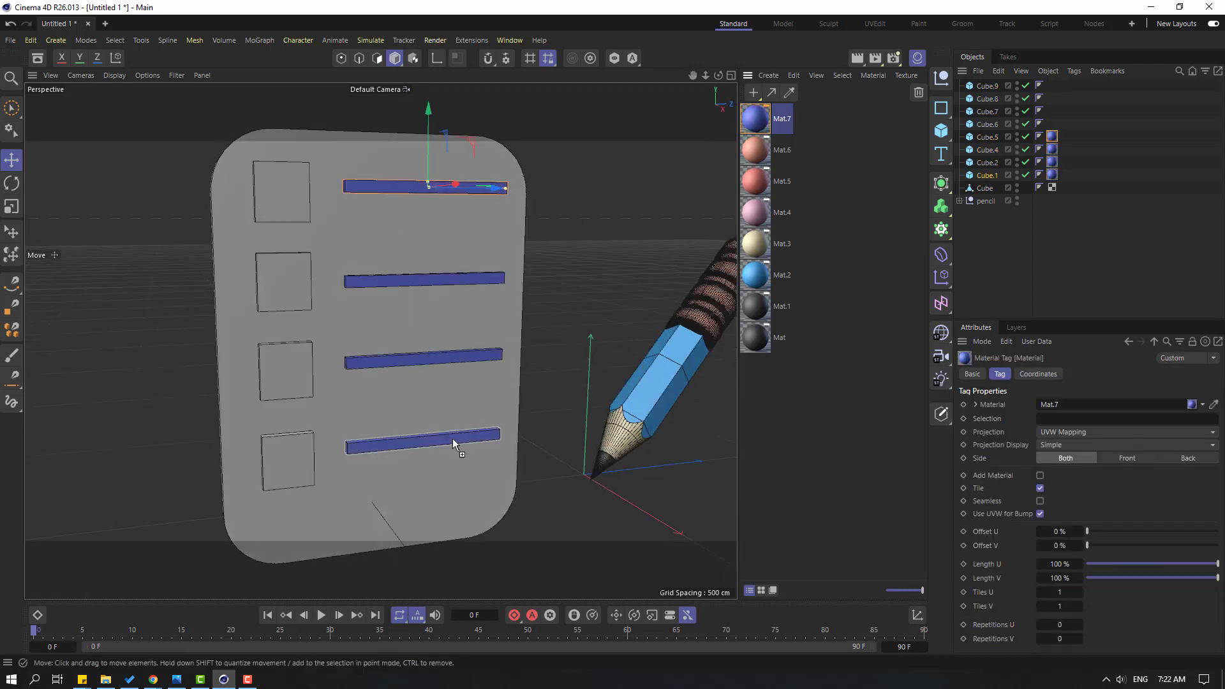
{"action": "left_click_drag", "start_coordinate": [278, 354], "coordinate": [280, 364]}
{"action": "left_click_drag", "start_coordinate": [755, 118], "coordinate": [287, 460]}
- Create a white material and apply it to the four square blocks
{"action": "left_click", "coordinate": [753, 92]}
{"action": "left_click_drag", "start_coordinate": [1179, 548], "coordinate": [1205, 548]}
{"action": "left_click_drag", "start_coordinate": [755, 118], "coordinate": [281, 191]}
{"action": "left_click_drag", "start_coordinate": [755, 118], "coordinate": [285, 369]}
{"action": "left_click_drag", "start_coordinate": [755, 118], "coordinate": [288, 458]}
- Create a green material, and make the uppermost square block editable with its front face inset
{"action": "left_click", "coordinate": [753, 93]}
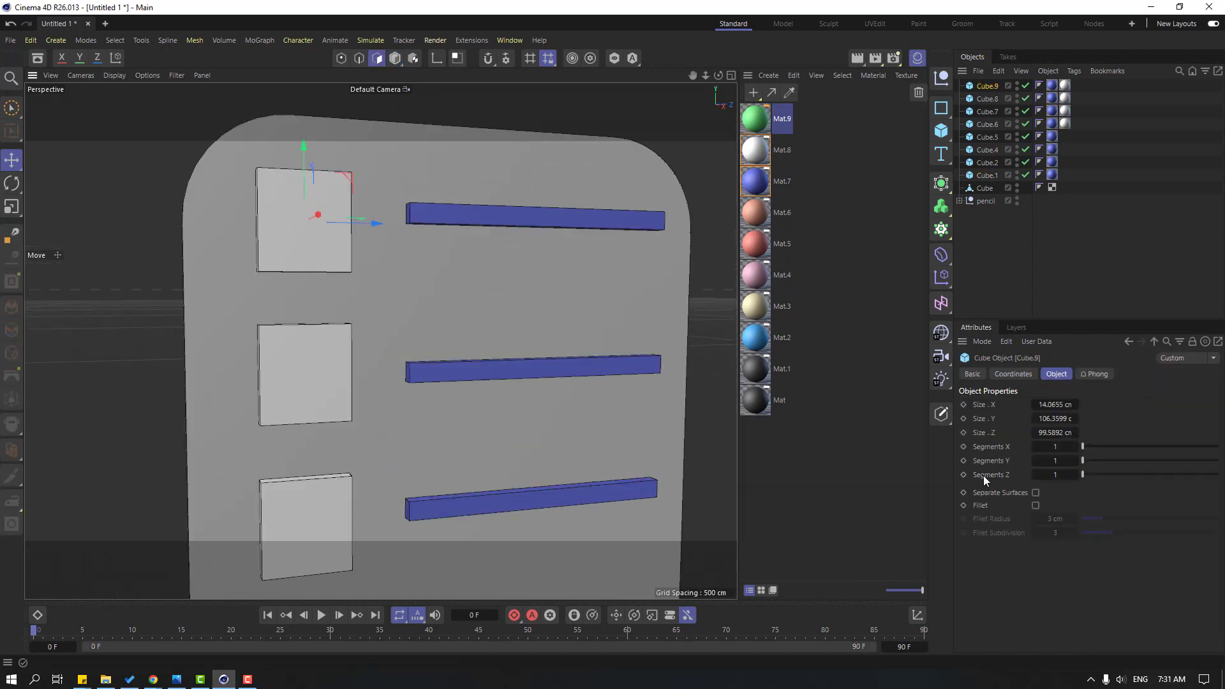
{"action": "left_click", "coordinate": [940, 414]}
{"action": "left_click", "coordinate": [289, 217]}
{"action": "scroll", "coordinate": [290, 216], "scroll_direction": "up", "scroll_amount": 1}
{"action": "right_click", "coordinate": [130, 186]}
{"action": "left_click", "coordinate": [164, 184]}
{"action": "left_click_drag", "start_coordinate": [306, 242], "coordinate": [348, 255], "text": "alt"}
{"action": "scroll", "coordinate": [306, 243], "scroll_direction": "up", "scroll_amount": 3}
{"action": "left_click_drag", "start_coordinate": [345, 287], "coordinate": [405, 287]}
- Extrude the inset face into the square block to form a shallow framed recess
{"action": "scroll", "coordinate": [405, 236], "scroll_direction": "up", "scroll_amount": 3}
{"action": "right_click", "coordinate": [88, 192]}
{"action": "left_click", "coordinate": [118, 300]}
{"action": "middle_click_drag", "start_coordinate": [118, 299], "coordinate": [284, 317], "text": "alt"}
{"action": "left_click_drag", "start_coordinate": [284, 317], "coordinate": [382, 317], "text": "alt"}
{"action": "left_click_drag", "start_coordinate": [518, 312], "coordinate": [502, 312]}
{"action": "key", "text": "ctrl+z"}
{"action": "mouse_move", "coordinate": [160, 331]}
{"action": "left_mouse_down", "text": "alt"}
{"action": "mouse_move", "coordinate": [117, 339]}
{"action": "mouse_move", "coordinate": [143, 335]}
{"action": "left_mouse_up", "text": "alt"}
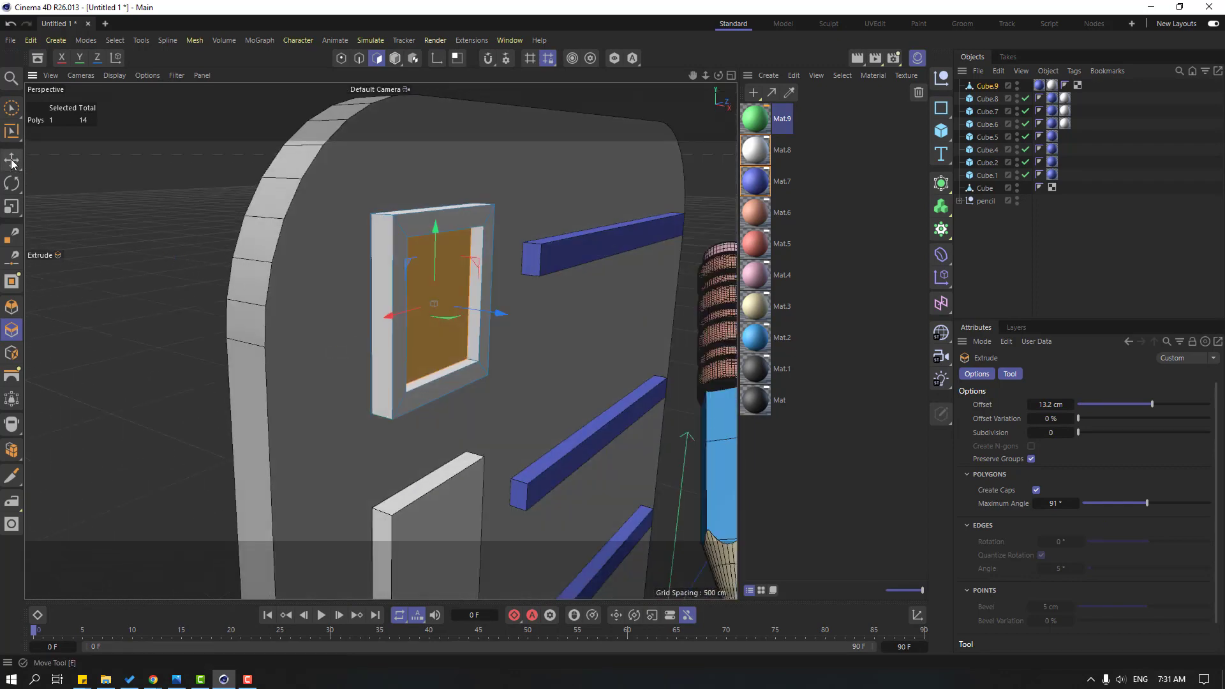
- Apply the green material to the recessed face of the uppermost square block
{"action": "left_click", "coordinate": [12, 160]}
{"action": "left_click_drag", "start_coordinate": [750, 124], "coordinate": [440, 276]}
{"action": "left_click", "coordinate": [112, 170]}
{"action": "scroll", "coordinate": [325, 277], "scroll_direction": "down", "scroll_amount": 4}
{"action": "left_click_drag", "start_coordinate": [497, 408], "coordinate": [432, 383], "text": "alt"}
{"action": "middle_click_drag", "start_coordinate": [432, 383], "coordinate": [429, 284], "text": "alt"}
- Replace the three plain square blocks with copies of the green framed one, and display the scene without mesh lines
{"action": "left_click", "coordinate": [395, 58]}
{"action": "scroll", "coordinate": [303, 402], "scroll_direction": "down", "scroll_amount": 2}
{"action": "middle_click_drag", "start_coordinate": [303, 402], "coordinate": [256, 324], "text": "alt"}
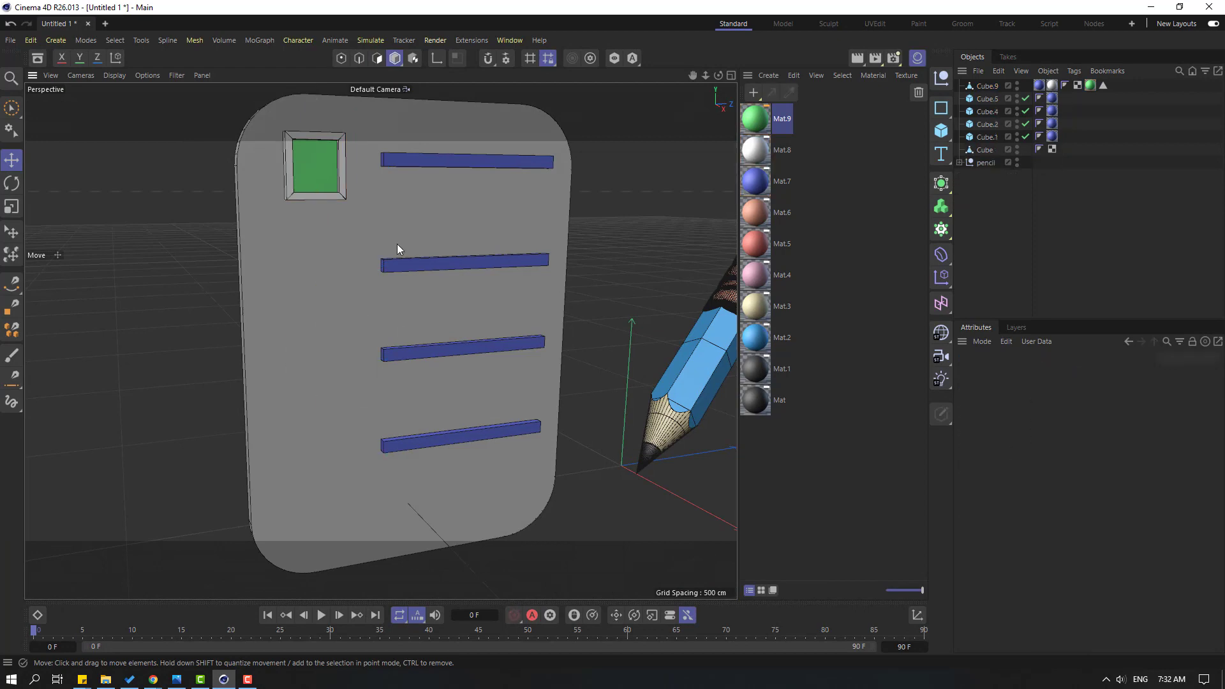
{"action": "left_click_drag", "start_coordinate": [311, 191], "coordinate": [308, 167], "text": "ctrl"}
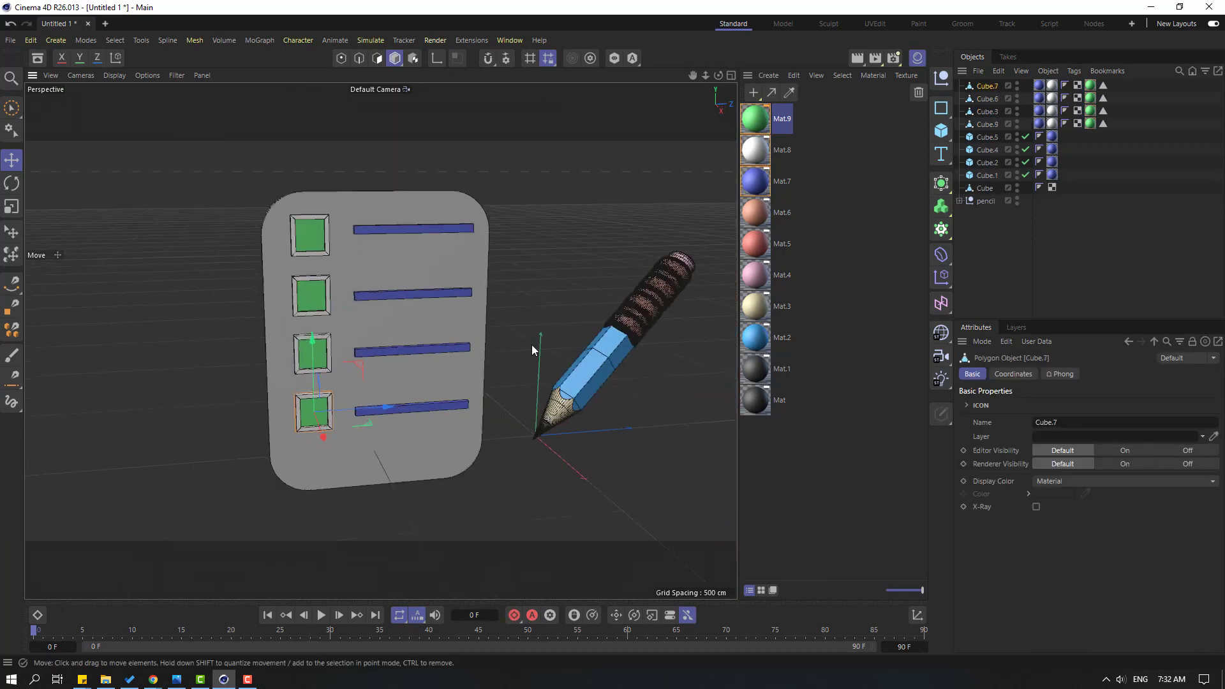
{"action": "mouse_move", "coordinate": [531, 345]}
{"action": "left_mouse_down", "text": "alt"}
{"action": "mouse_move", "coordinate": [348, 289]}
{"action": "mouse_move", "coordinate": [385, 303]}
{"action": "left_mouse_up", "text": "alt"}
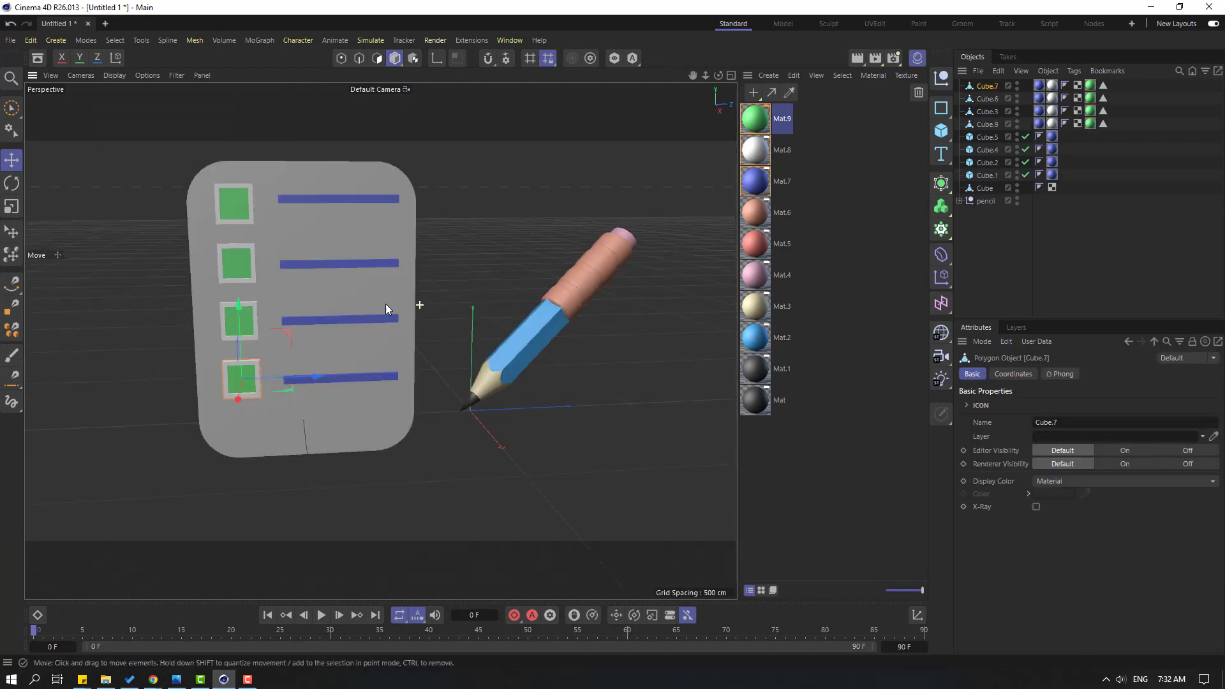
- Move the pencil group in front of the checklist board and rotate it so its tip points at the lowest checkbox
{"action": "left_click", "coordinate": [612, 277]}
{"action": "key", "text": "F2"}
{"action": "key", "text": "F4"}
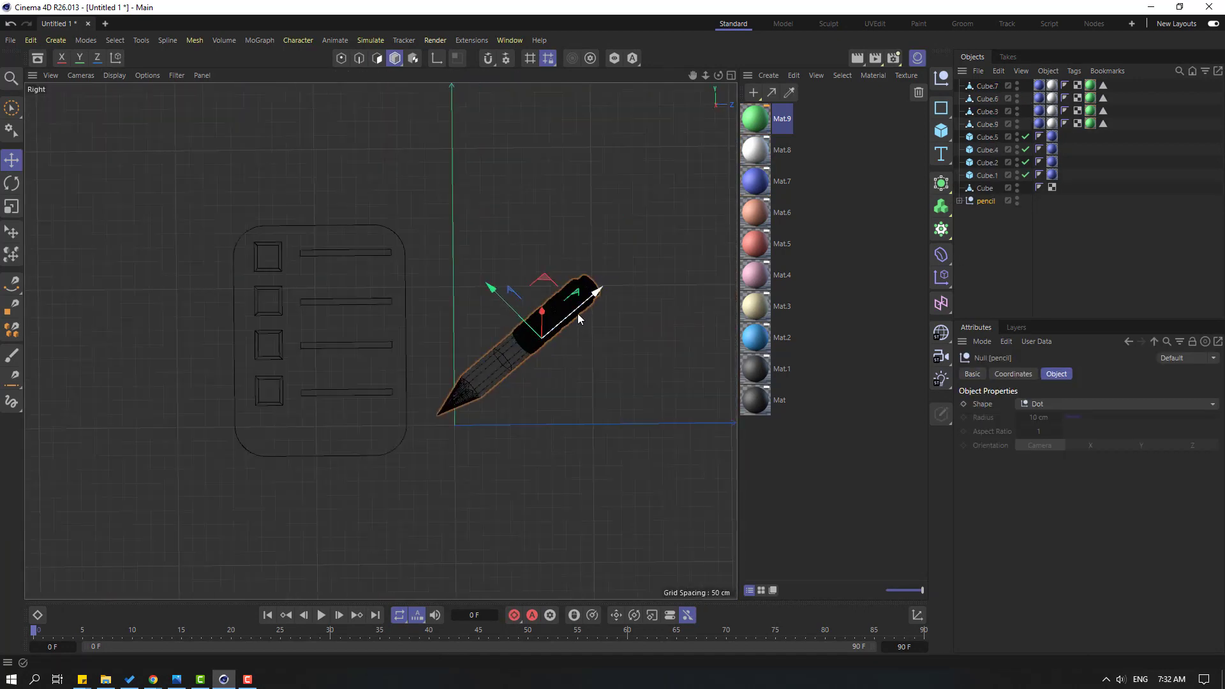
{"action": "key", "text": "F1"}
{"action": "key", "text": "r"}
{"action": "mouse_move", "coordinate": [466, 311]}
{"action": "left_mouse_down"}
{"action": "mouse_move", "coordinate": [486, 350]}
{"action": "mouse_move", "coordinate": [477, 302]}
{"action": "mouse_move", "coordinate": [562, 293]}
{"action": "left_mouse_up"}
{"action": "key", "text": "e"}
{"action": "left_click_drag", "start_coordinate": [478, 267], "coordinate": [451, 277]}
- Shift the pencil away from the checkboxes so its tip rests over the lowest blue bar
{"action": "scroll", "coordinate": [386, 256], "scroll_direction": "up", "scroll_amount": 3}
{"action": "mouse_move", "coordinate": [485, 274]}
{"action": "left_mouse_down", "text": "alt"}
{"action": "mouse_move", "coordinate": [386, 256]}
{"action": "mouse_move", "coordinate": [445, 326]}
{"action": "left_mouse_up", "text": "alt"}
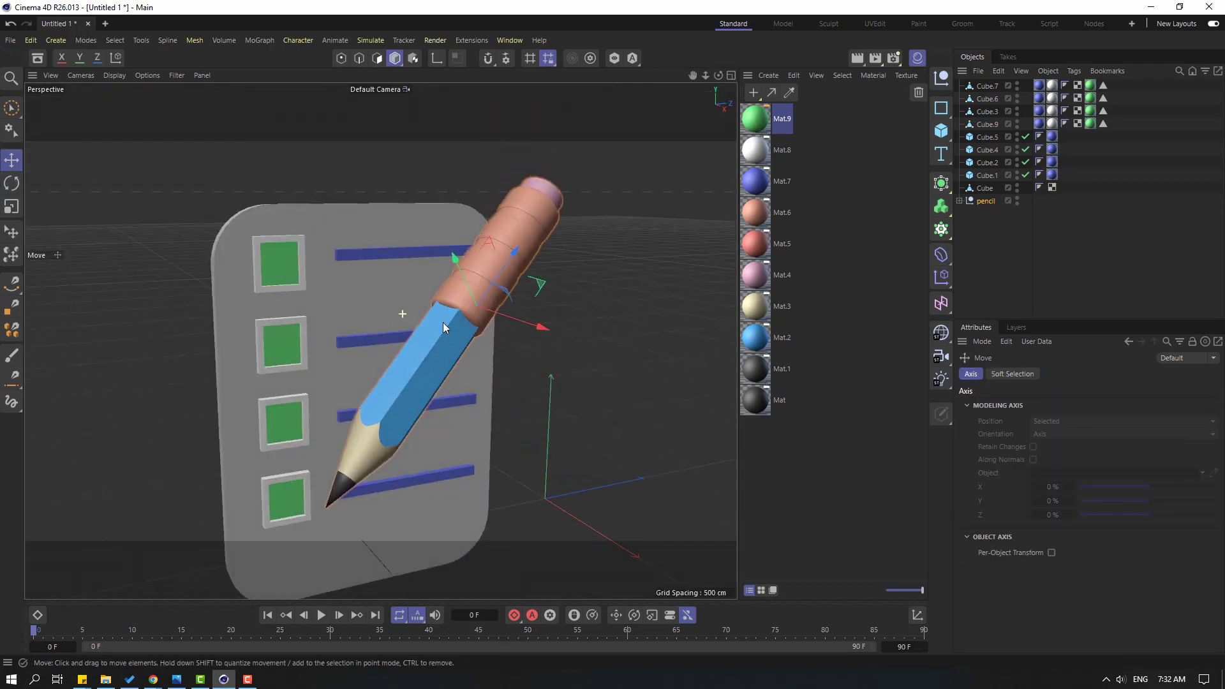
{"action": "left_click_drag", "start_coordinate": [507, 289], "coordinate": [609, 288]}
{"action": "left_click_drag", "start_coordinate": [504, 282], "coordinate": [444, 340], "text": "alt"}
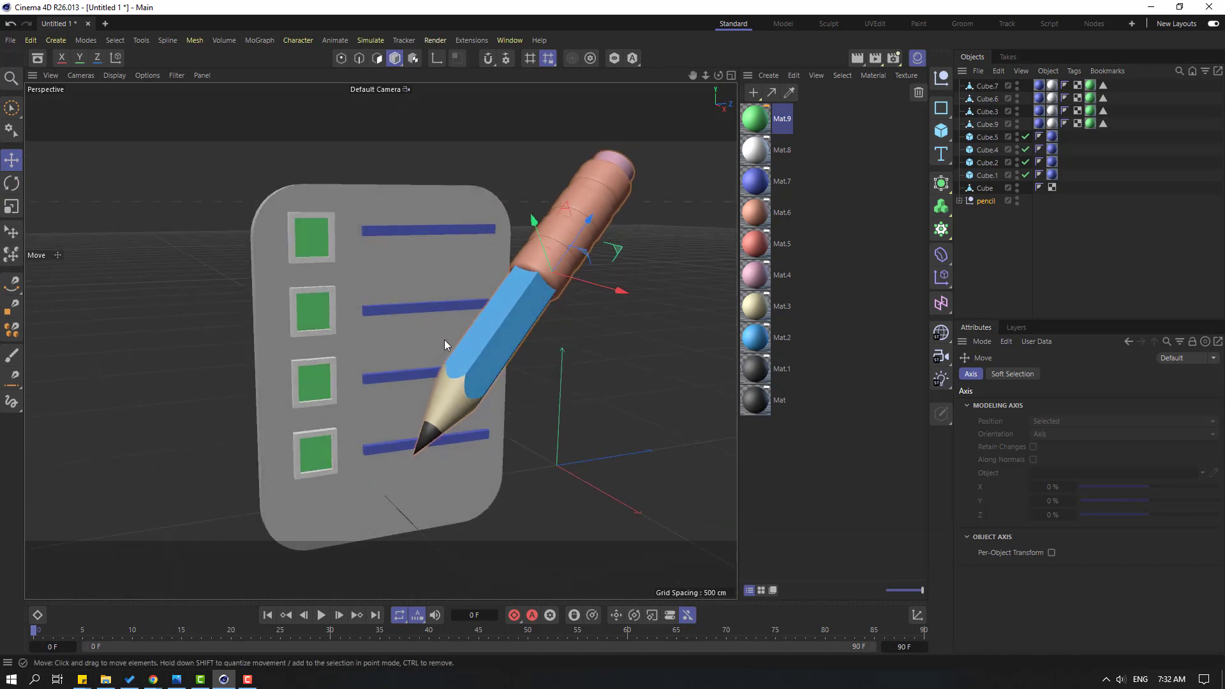